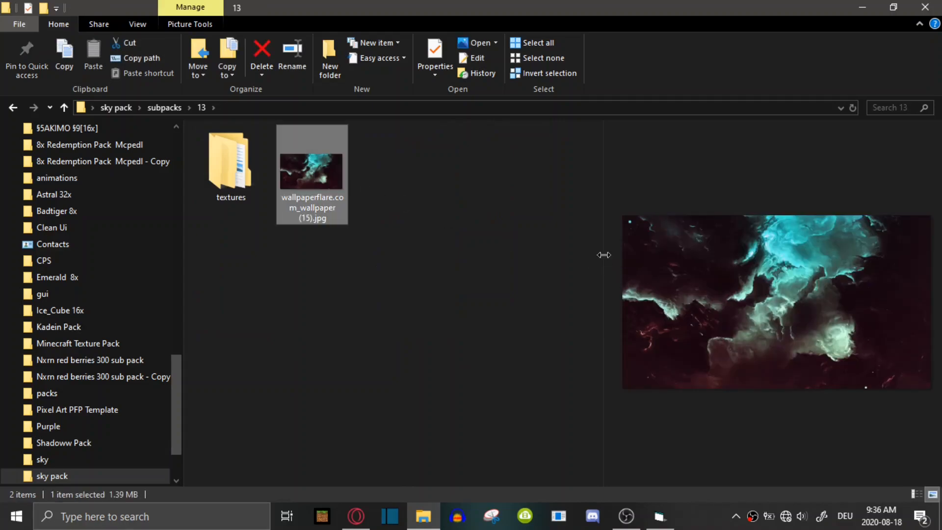
left_click_drag(602, 252, 452, 292)
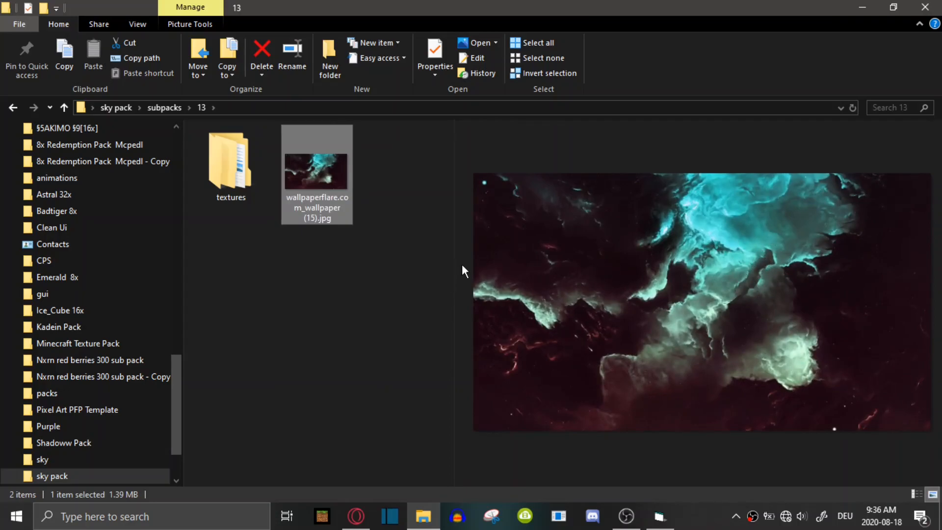
left_click_drag(455, 259, 518, 265)
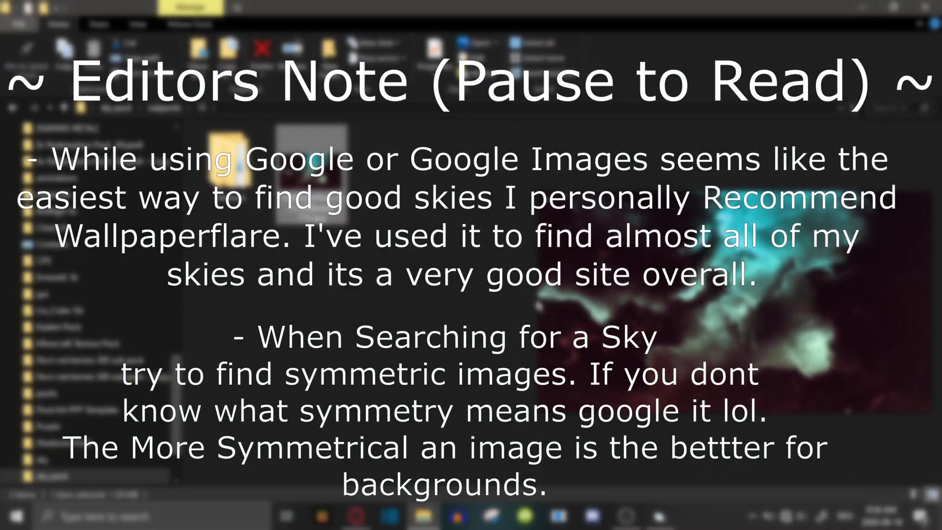
left_click_drag(522, 283, 483, 289)
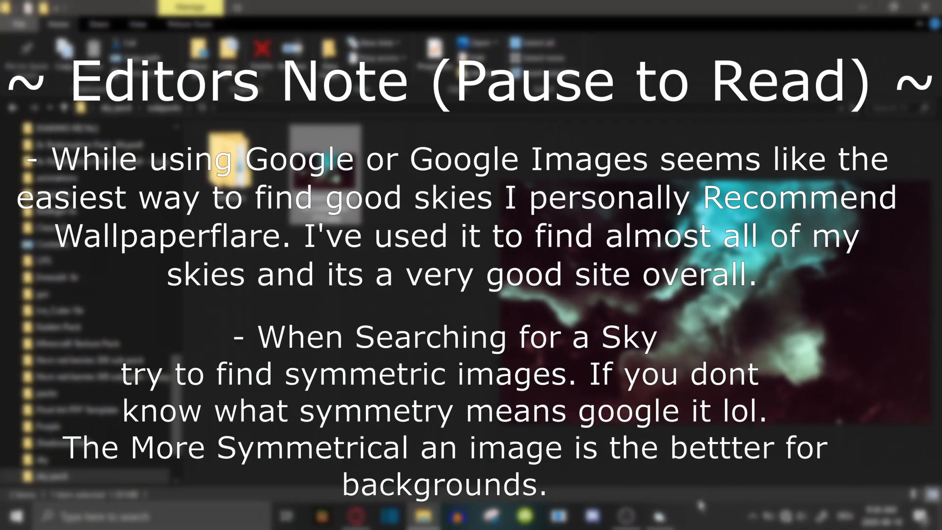
left_click(662, 516)
mouse_move(485, 167)
left_mouse_down()
mouse_move(451, 166)
mouse_move(431, 152)
mouse_move(456, 157)
mouse_move(424, 143)
mouse_move(442, 151)
mouse_move(434, 157)
mouse_move(480, 165)
mouse_move(550, 164)
mouse_move(453, 167)
mouse_move(462, 173)
mouse_move(463, 153)
left_mouse_up()
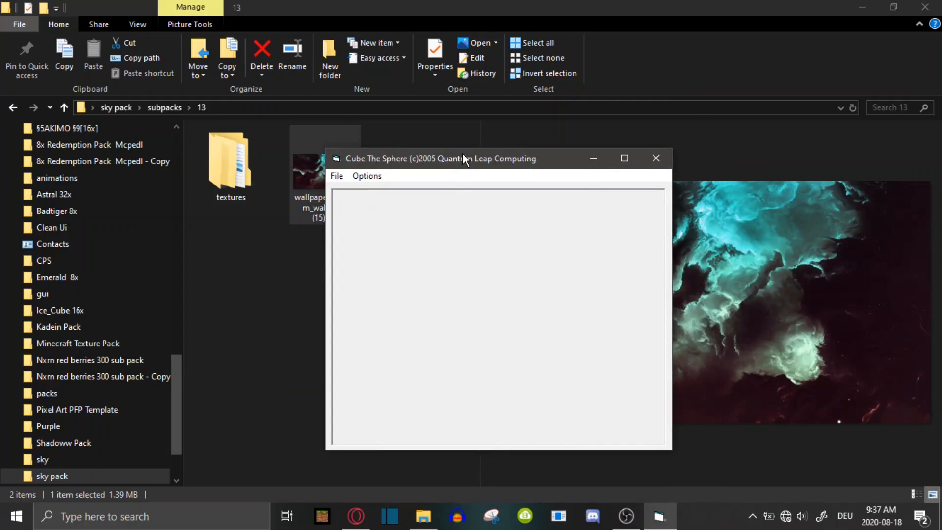
key("super")
type("PAIN")
left_click(332, 288)
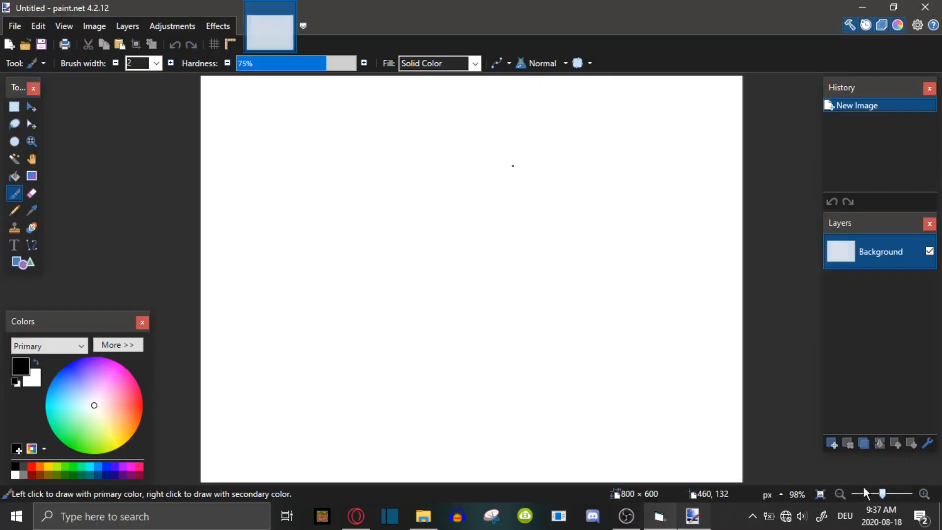
left_click_drag(882, 494, 879, 495)
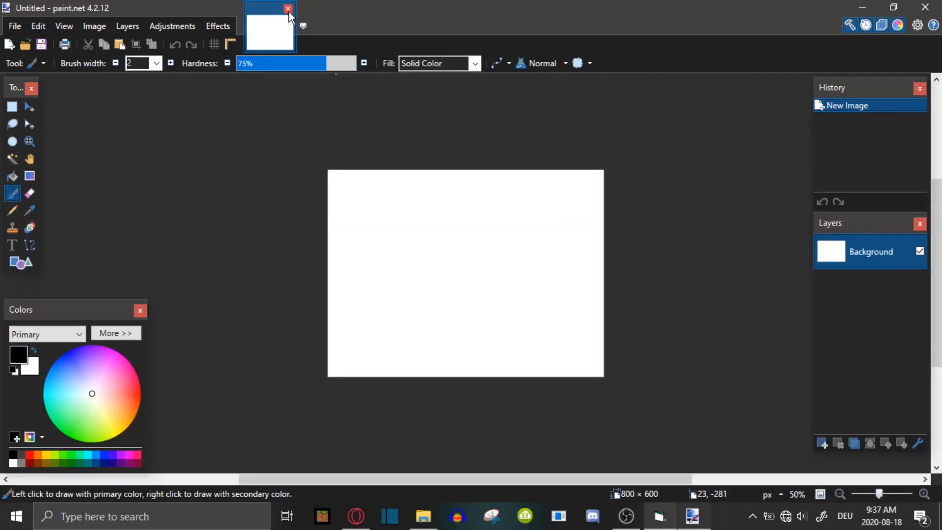
left_click(290, 9)
left_click(424, 515)
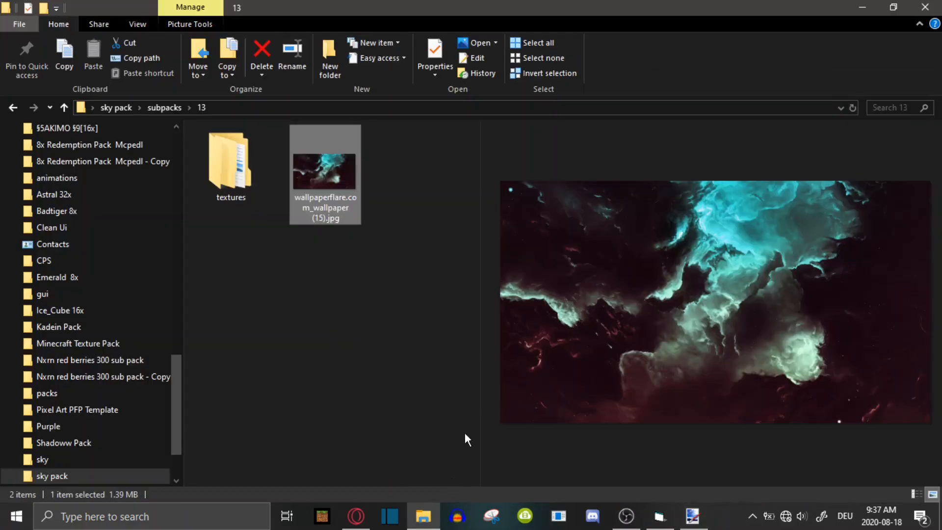
Browse from subpack 13's textures folder to the environment folder of Vanilla_Resource_Pack_1.16.0
left_click(314, 325)
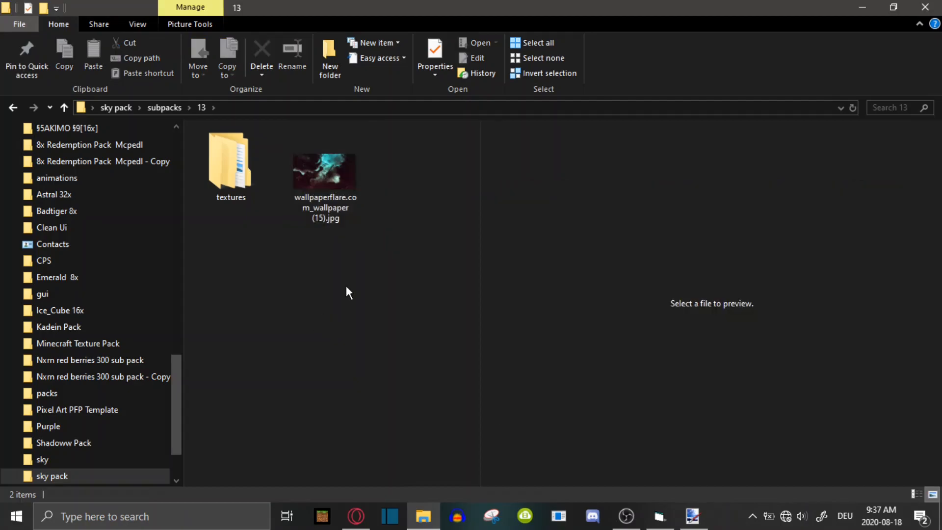
double_click(214, 168)
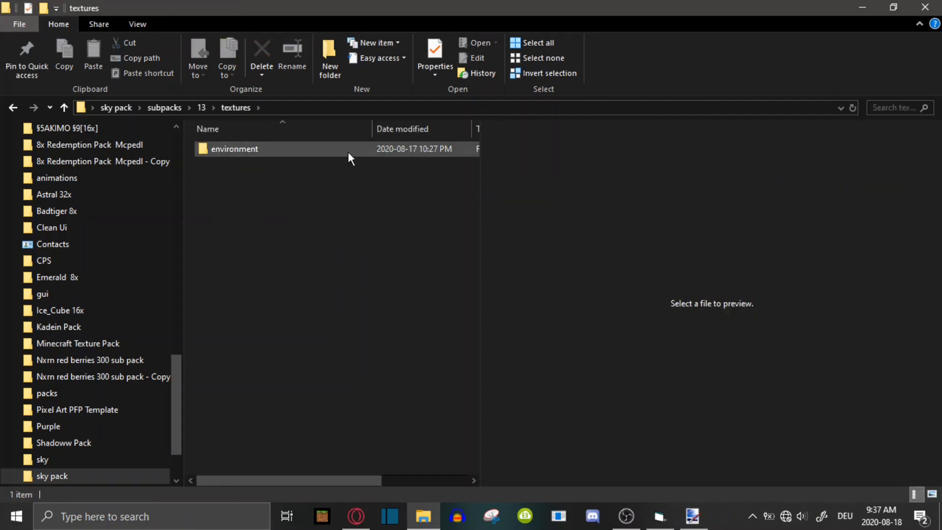
left_click_drag(482, 190, 577, 195)
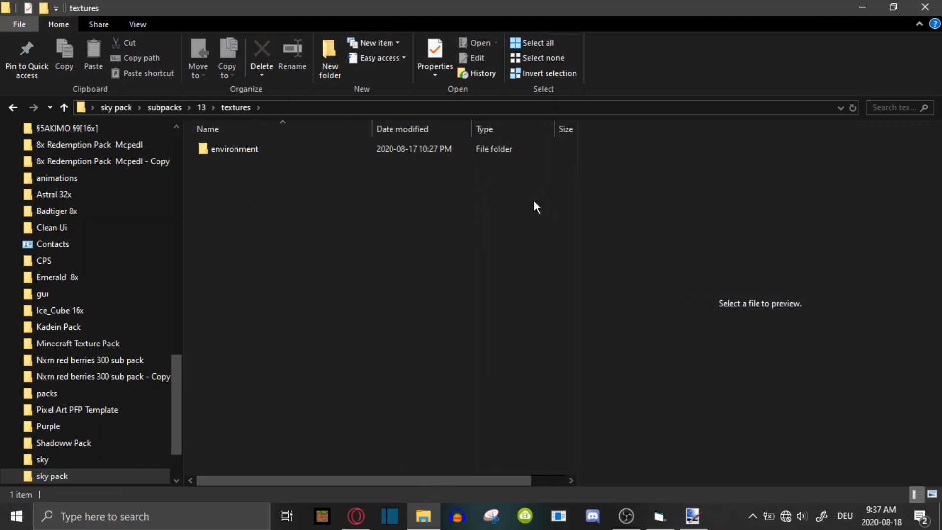
scroll(117, 318, "up", 6)
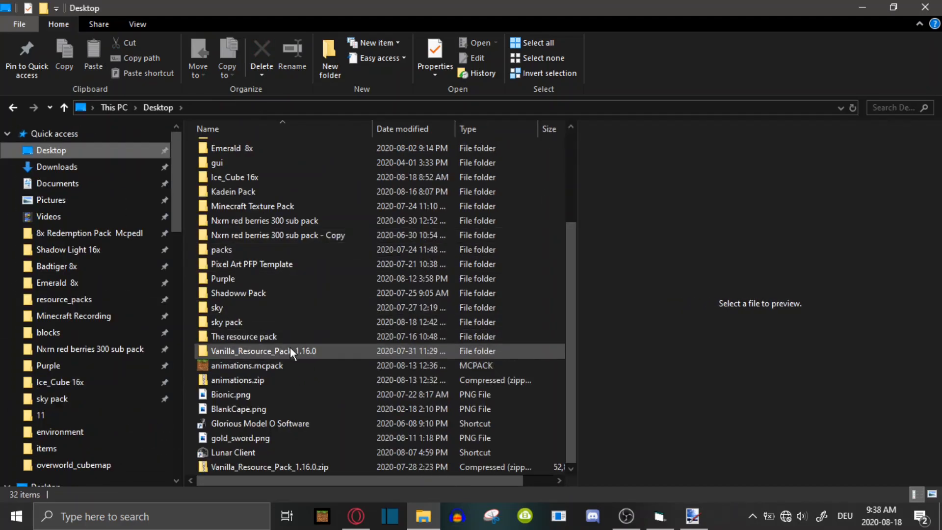
double_click(251, 355)
left_click(223, 193)
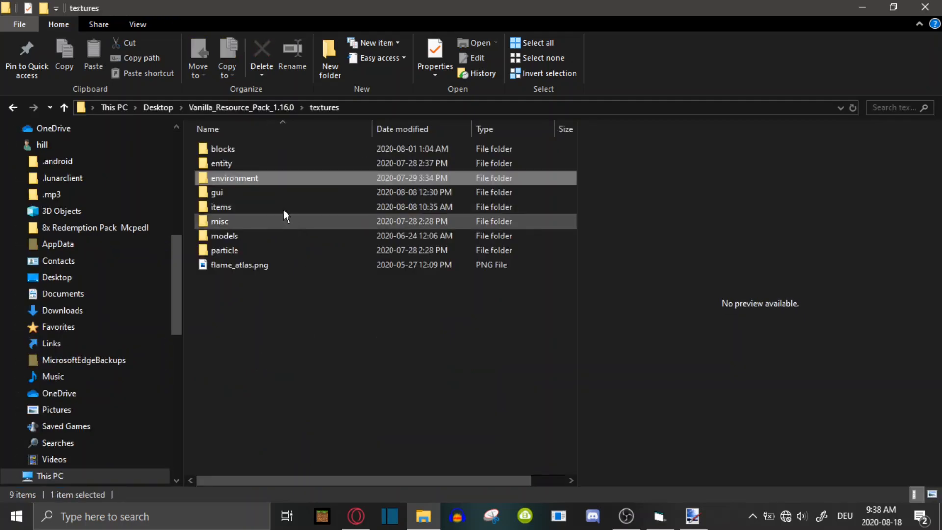
double_click(246, 179)
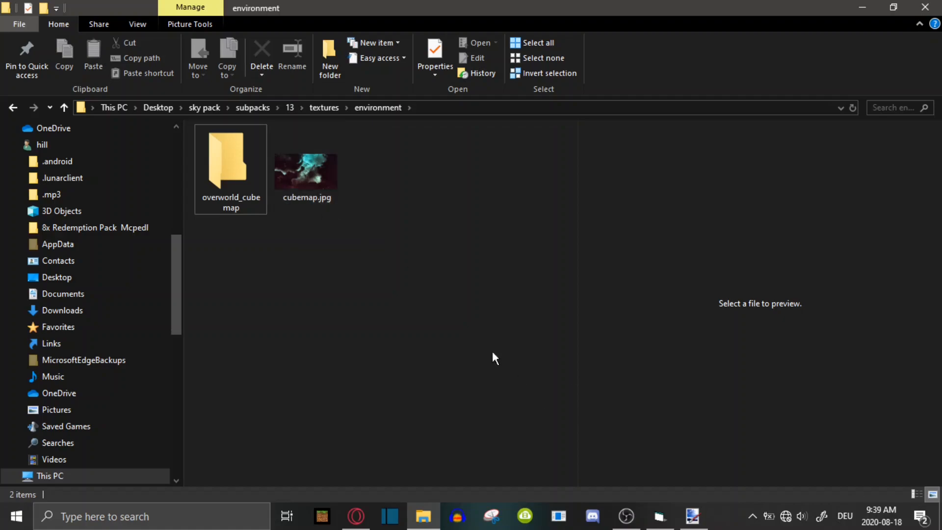
Open cubemap.jpg from sky pack/subpacks/13/textures/environment in Cube The Sphere
left_click(659, 516)
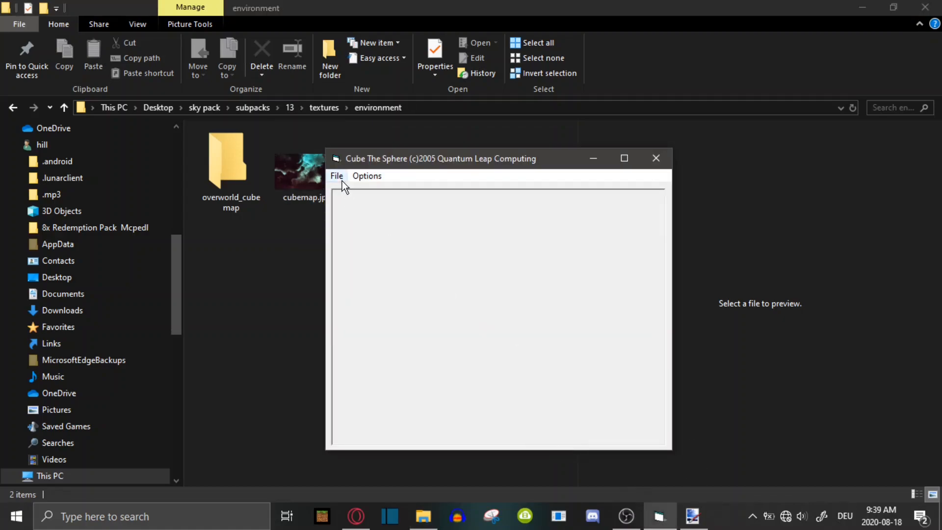
left_click(336, 175)
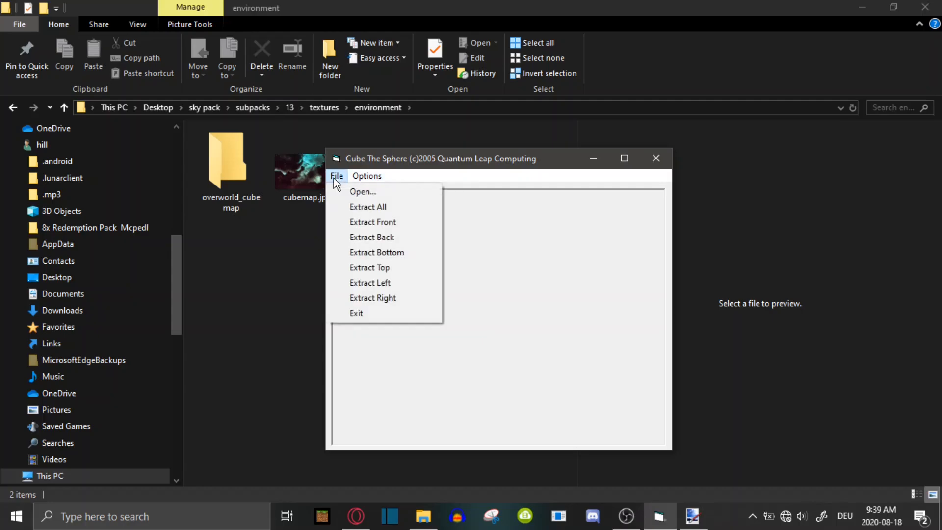
left_click(356, 193)
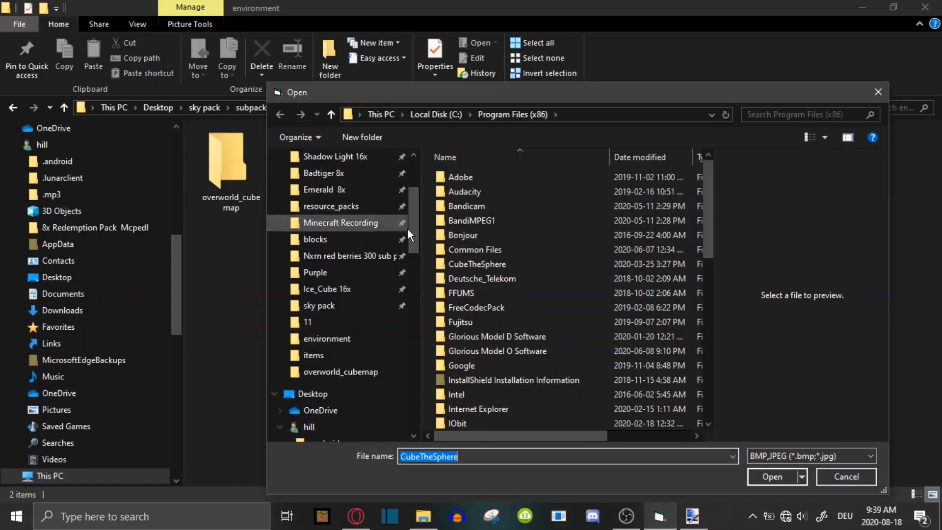
left_click(330, 307)
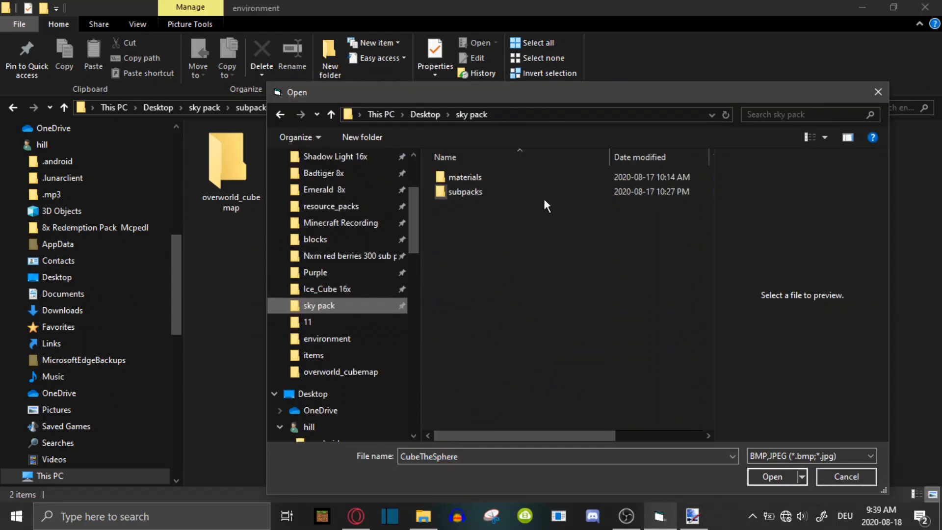
double_click(485, 191)
double_click(470, 349)
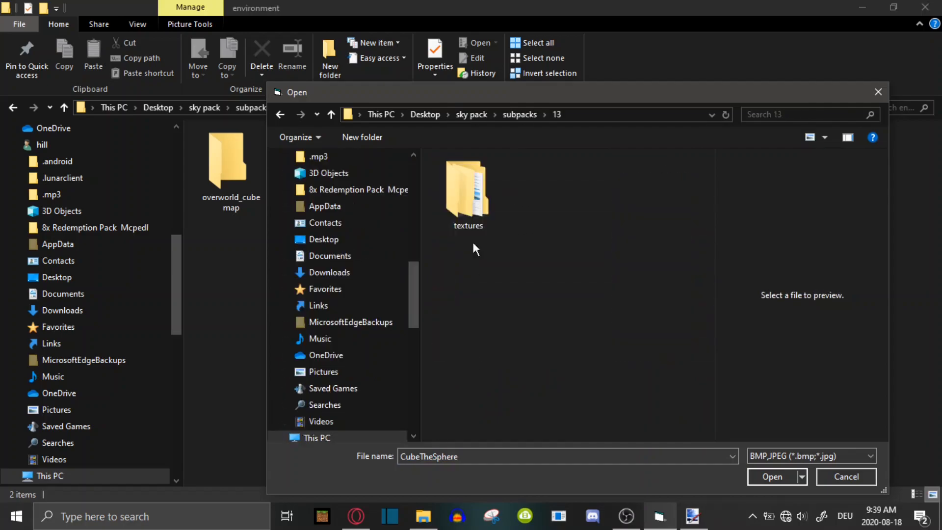
double_click(467, 193)
double_click(477, 188)
left_click(560, 200)
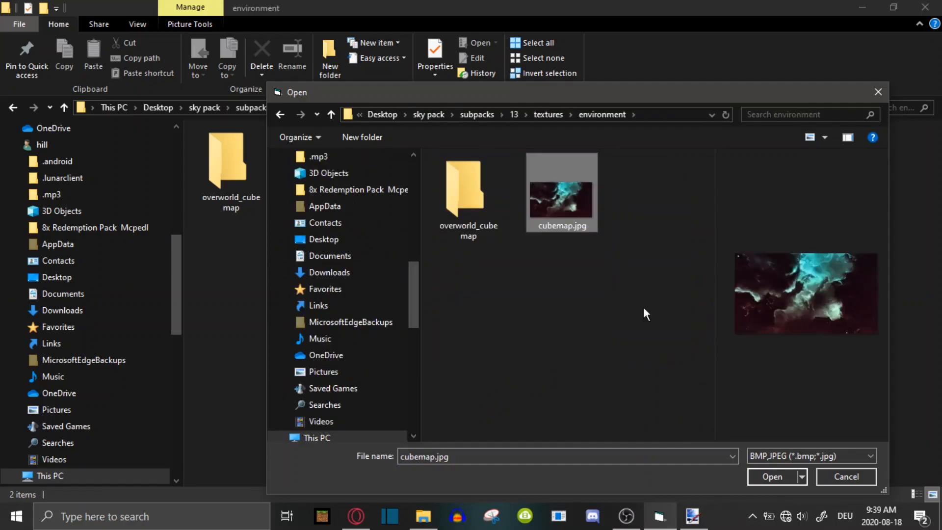
left_click(773, 476)
Enlarge the Cube The Sphere window and set a custom cube face size of 512
left_click_drag(673, 254, 941, 265)
left_click_drag(573, 151, 548, 146)
left_click(336, 166)
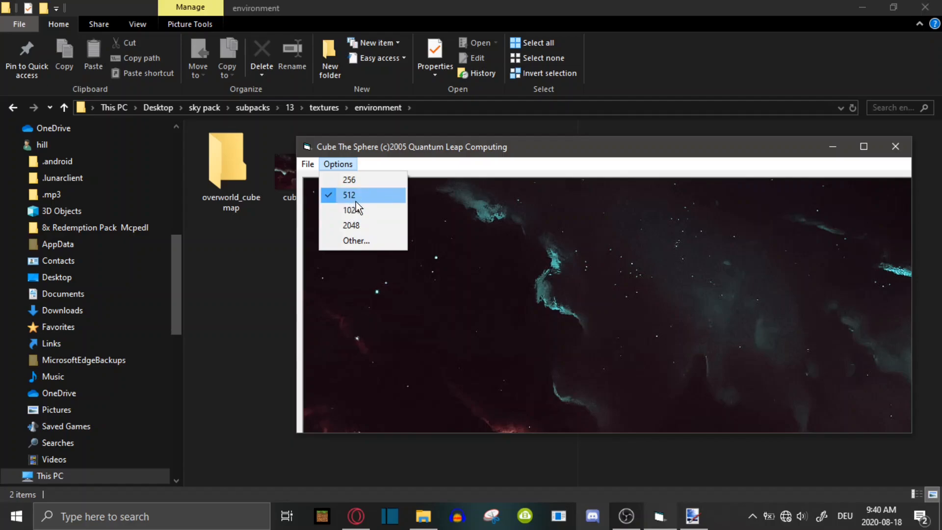
left_click_drag(528, 151, 394, 70)
left_click_drag(533, 69, 690, 120)
left_click(362, 137)
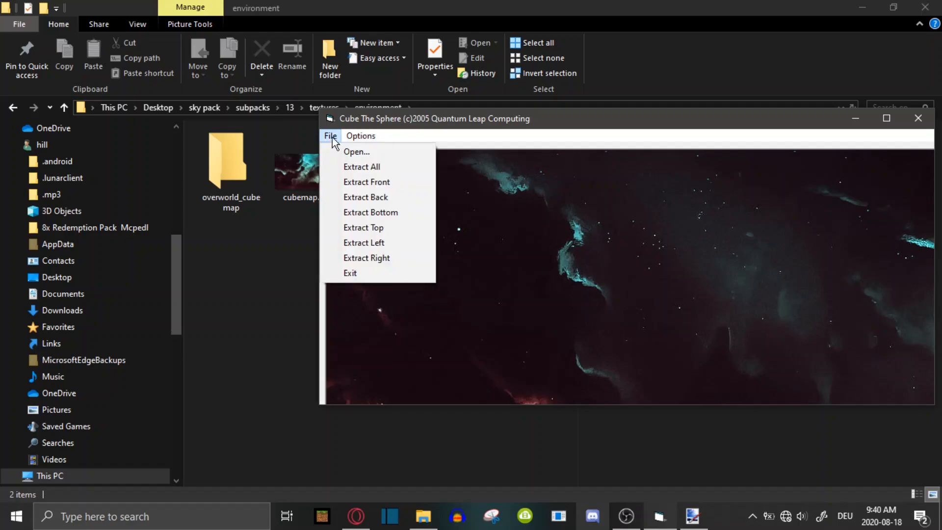
mouse_move(334, 141)
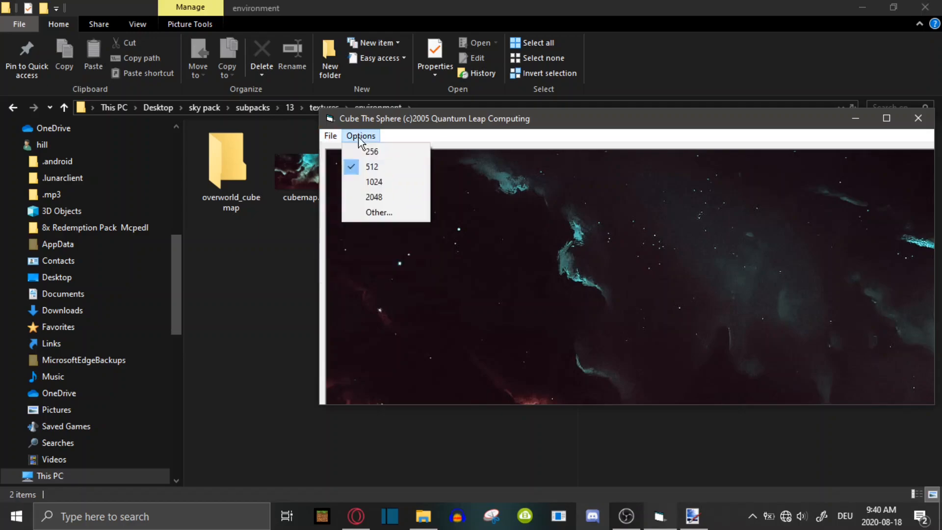
left_click(378, 213)
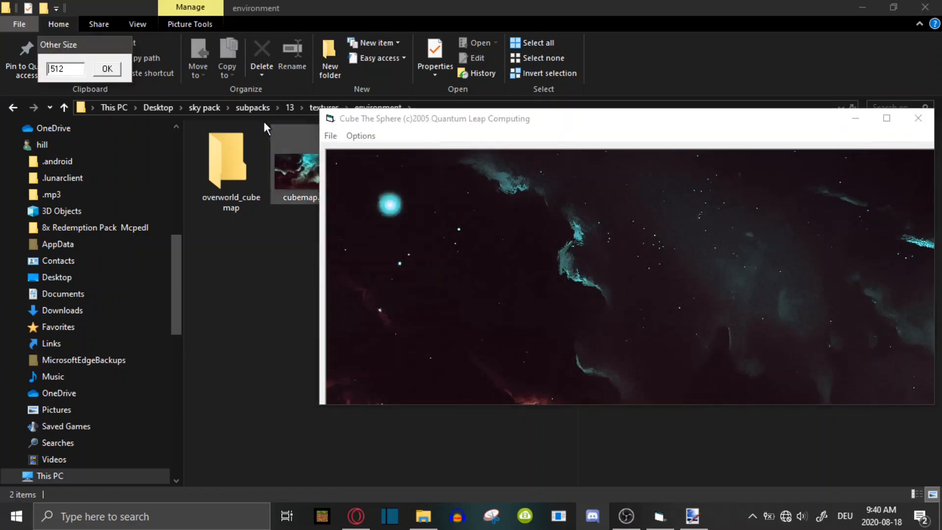
left_click(114, 69)
Choose the 512 preset as the cube face size
left_click_drag(542, 123, 479, 96)
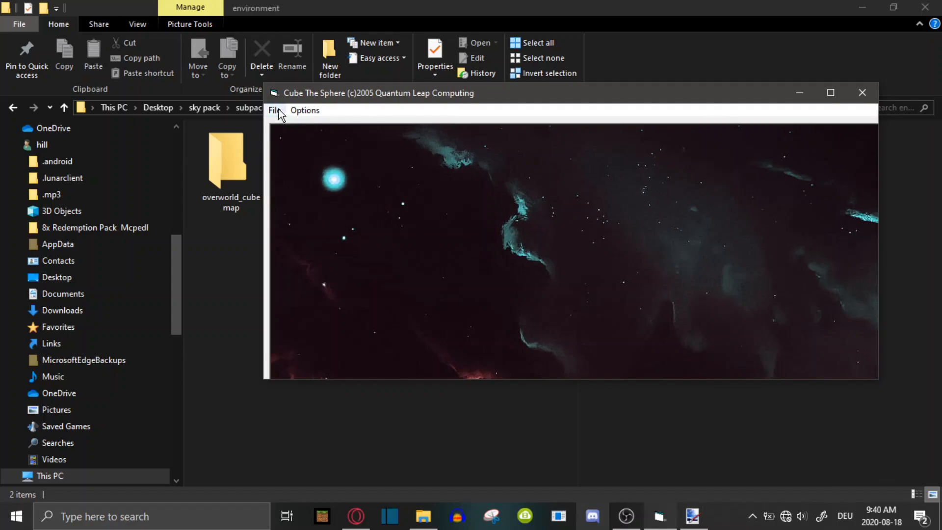
left_click_drag(417, 93, 449, 122)
left_click(334, 133)
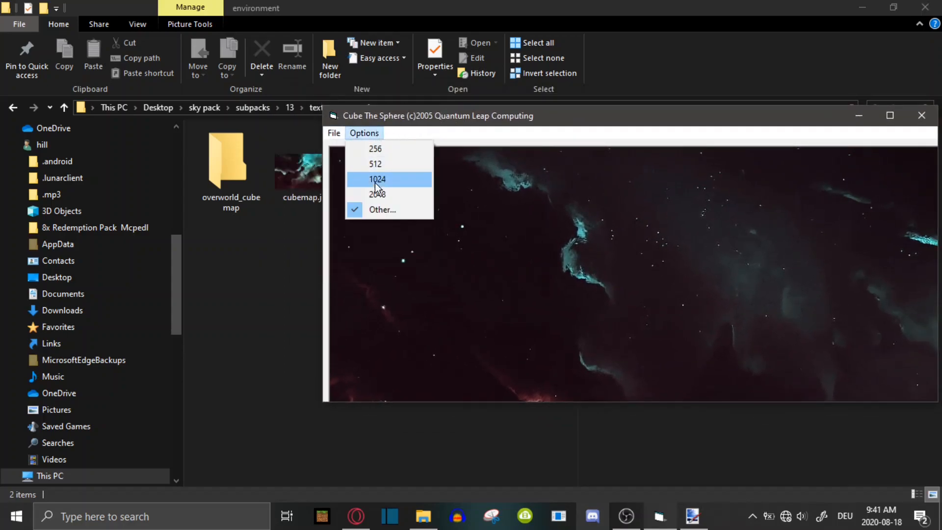
left_click(375, 169)
Extract all six cube faces from the panorama, then close Cube The Sphere
left_click(364, 133)
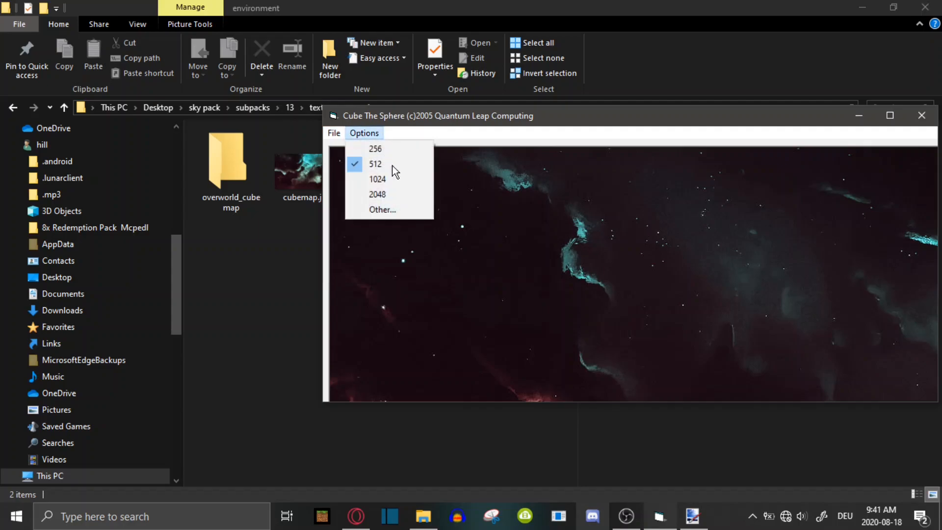
mouse_move(332, 137)
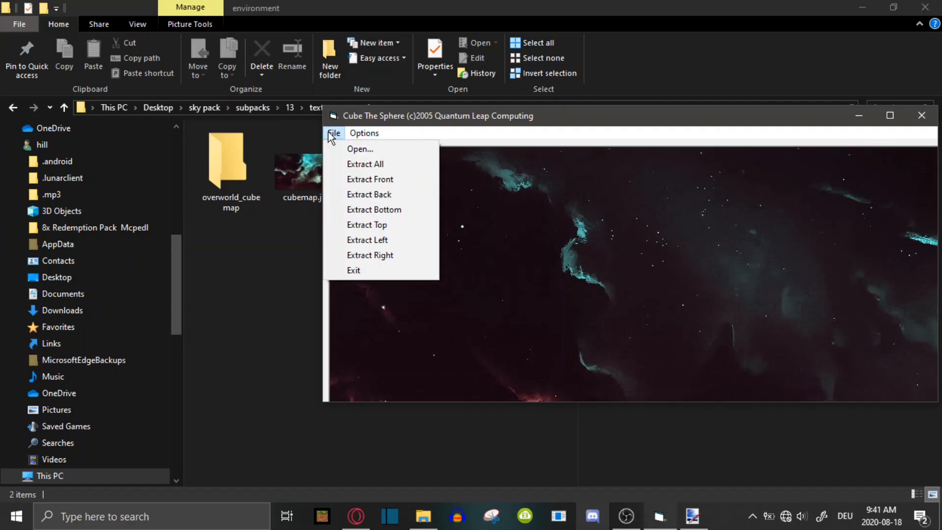
left_click(392, 170)
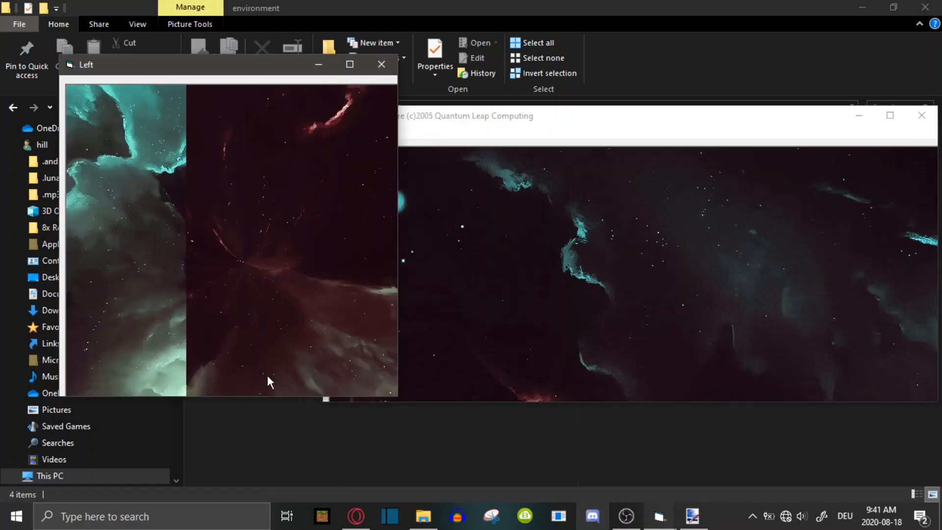
left_click_drag(231, 64, 597, 115)
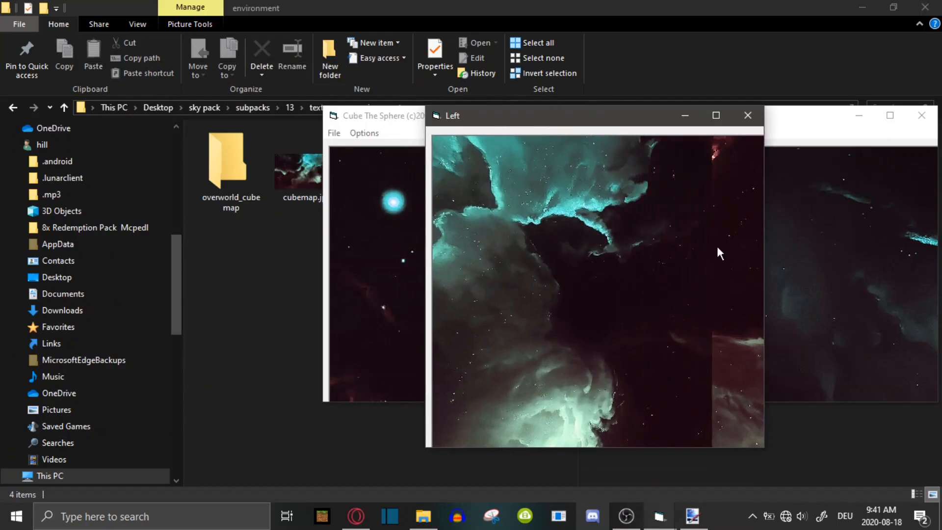
left_click(923, 117)
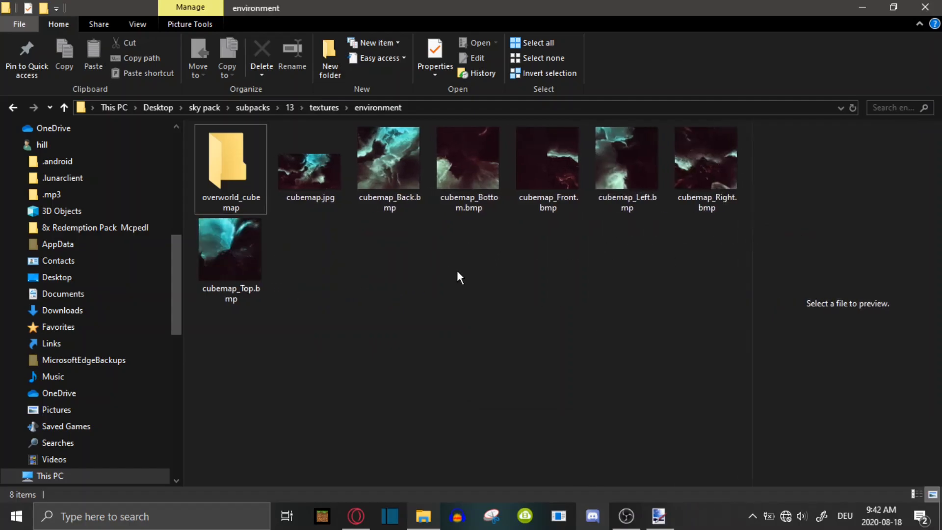
Examine the extracted cube face images, previewing cubemap_Front.bmp in a widened preview pane
left_click_drag(759, 212, 753, 265)
left_click_drag(753, 173, 390, 185)
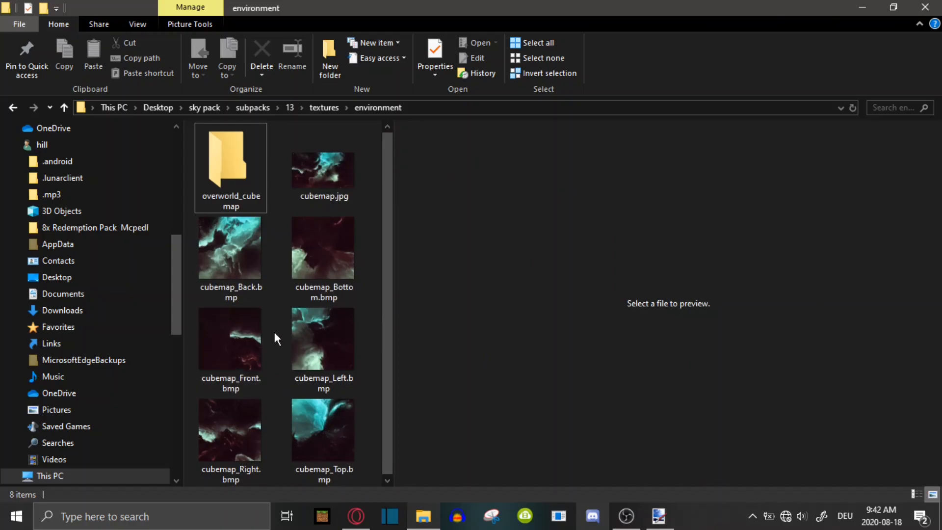
left_click(264, 359)
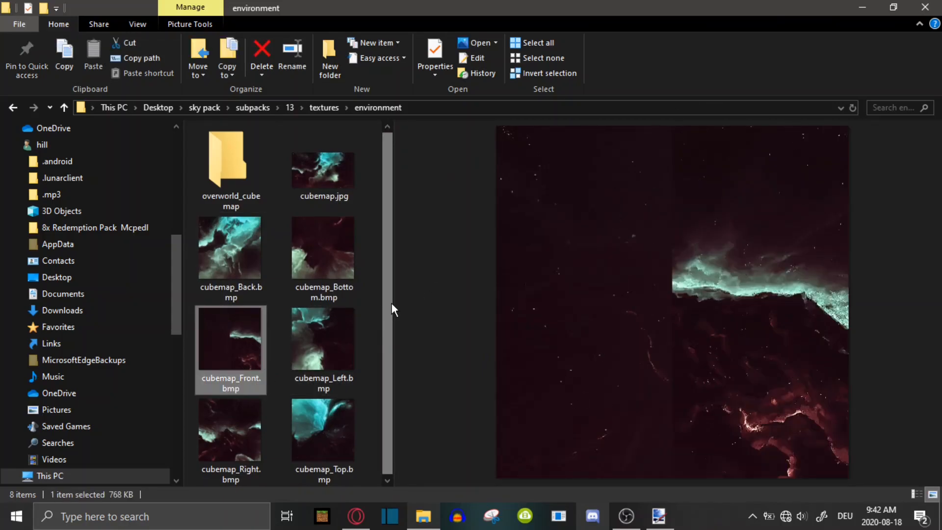
left_click_drag(395, 301, 751, 301)
left_click(500, 298)
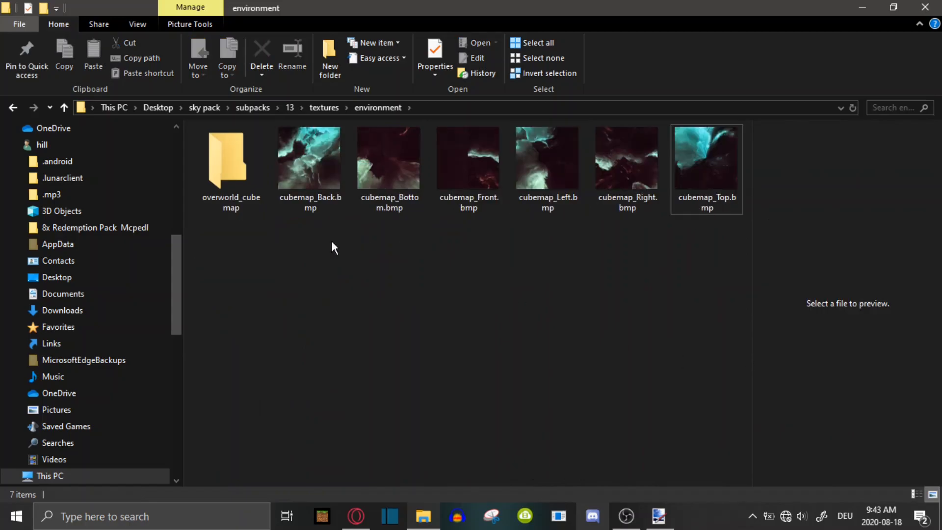
left_click_drag(302, 236, 683, 159)
left_click(553, 272)
left_click(452, 170)
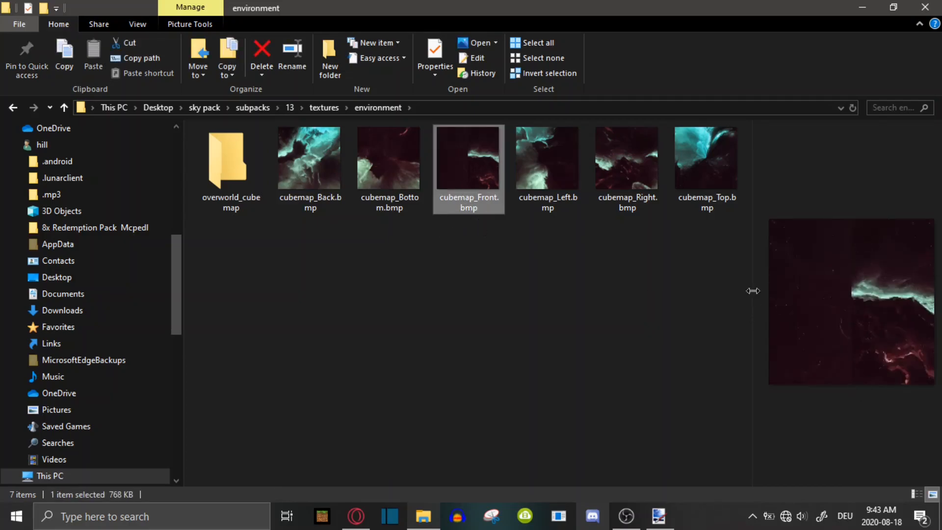
left_click_drag(753, 288, 524, 301)
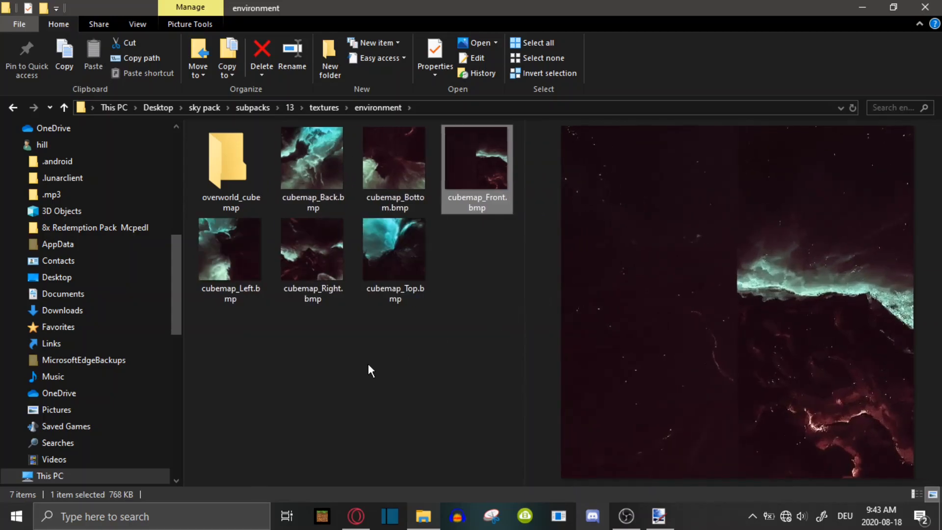
Preview the Top, Bottom and Front cube face images one after another in the folder
left_click(376, 267)
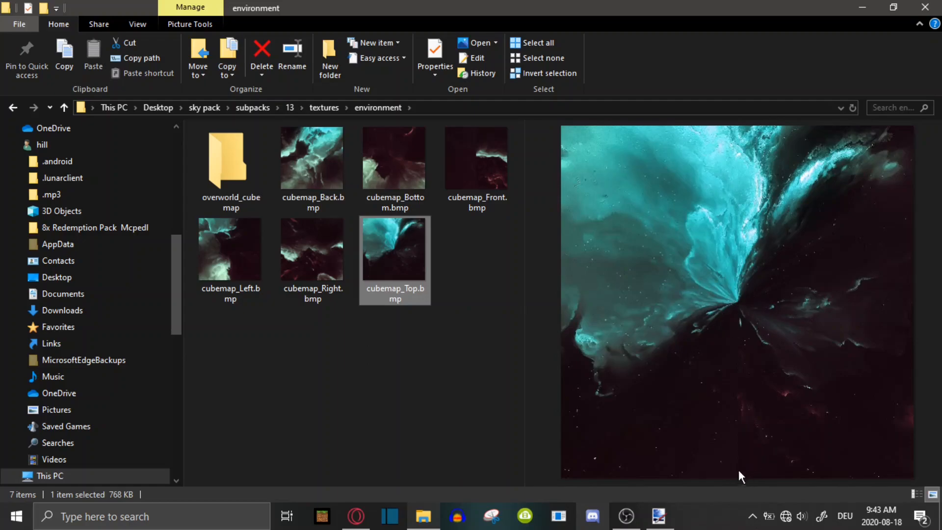
left_click(413, 358)
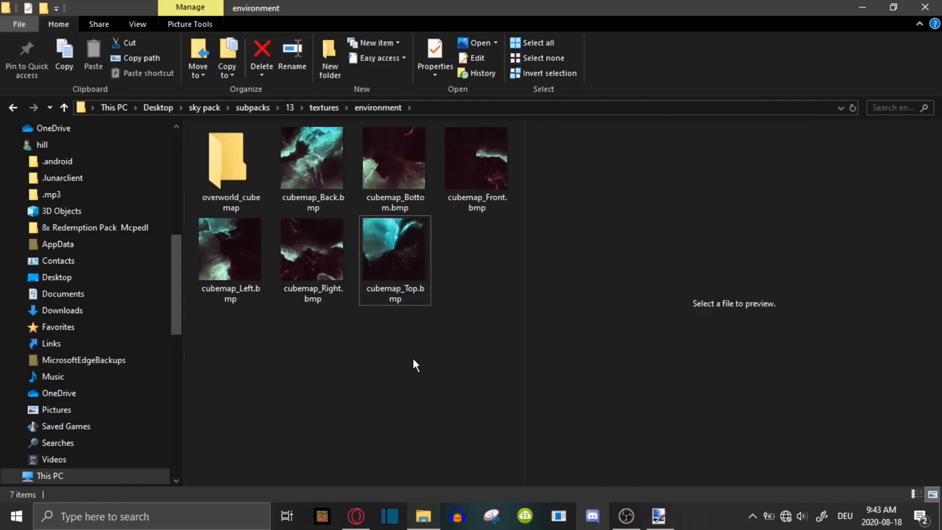
left_click(396, 149)
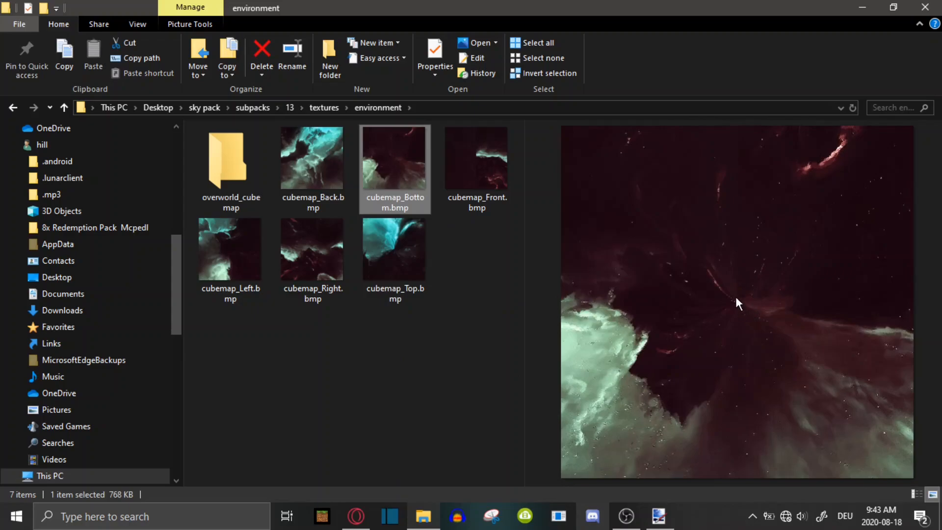
left_click(391, 363)
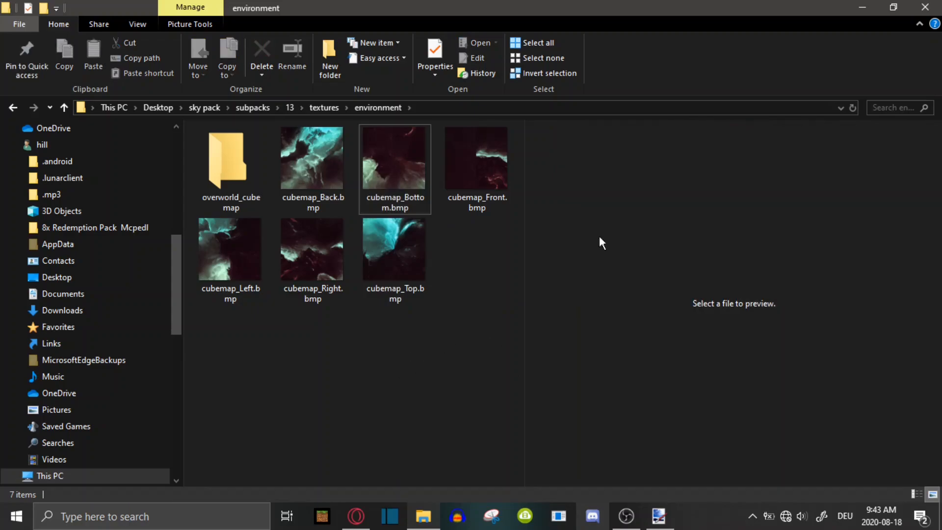
left_click(476, 167)
left_click(458, 303)
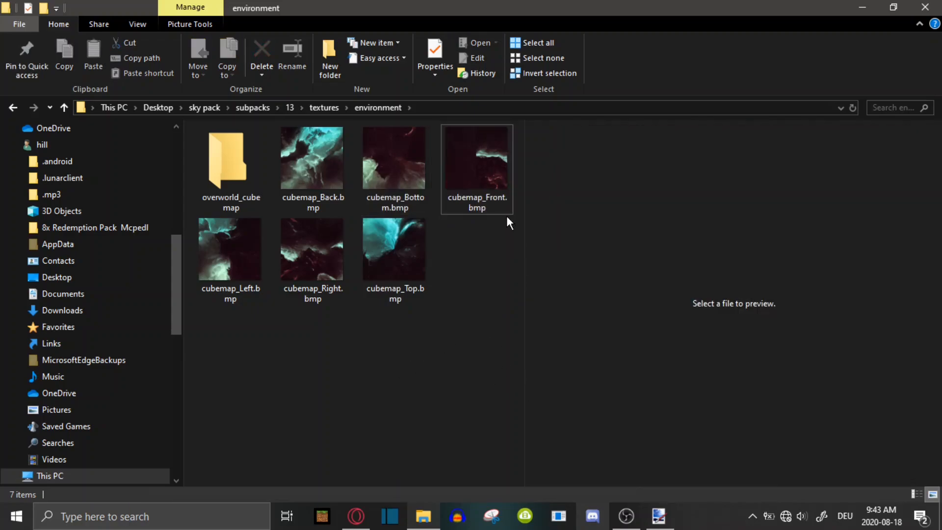
Open cubemap_Bottom.bmp, cubemap_Front.bmp and cubemap_Top.bmp in paint.net
left_click(400, 170)
right_click(400, 170)
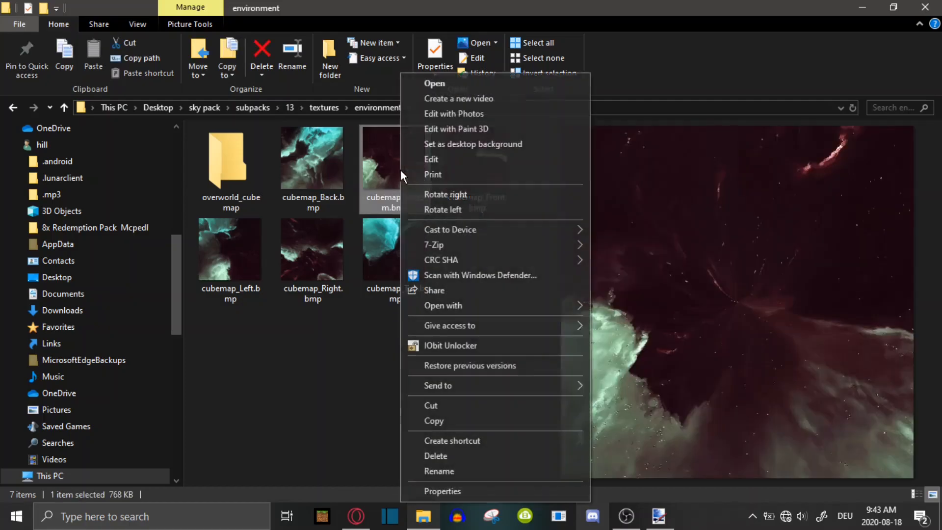
mouse_move(474, 311)
left_click(638, 353)
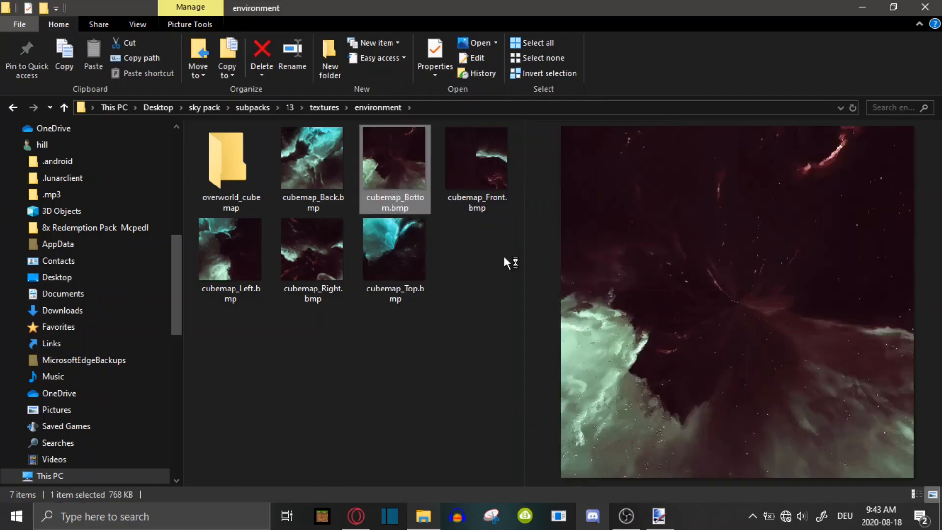
left_click(475, 180)
right_click(476, 179)
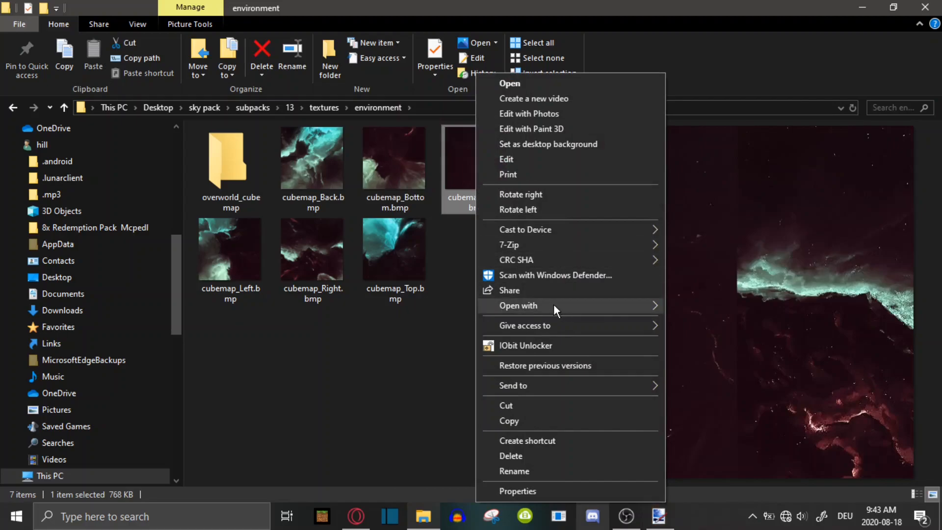
mouse_move(553, 304)
left_click(723, 358)
left_click(423, 274)
right_click(422, 274)
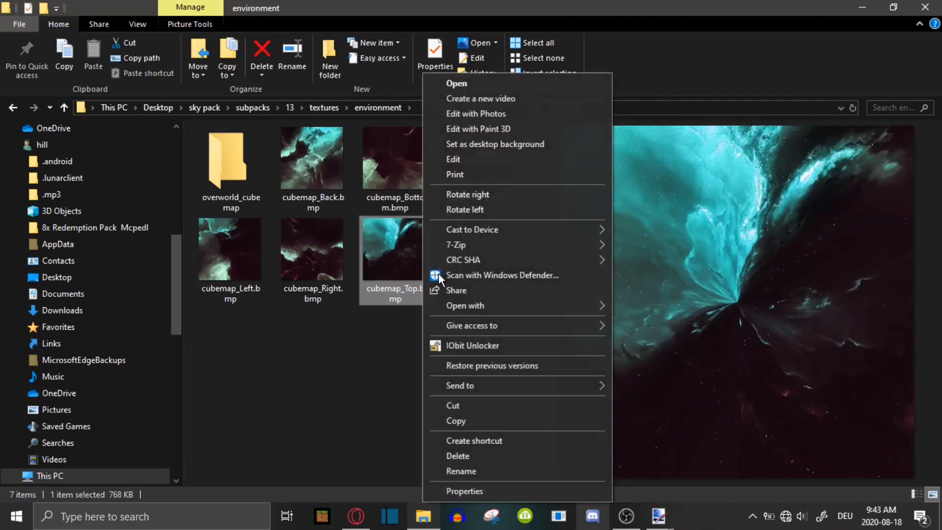
mouse_move(583, 312)
left_click(677, 349)
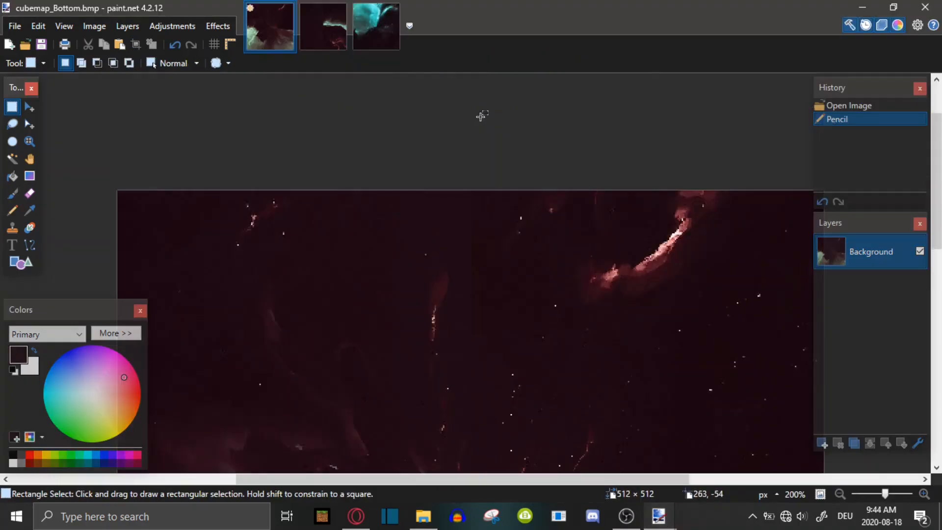
Select the right half of the bottom face image, 256 × 512 pixels
left_click_drag(471, 107, 545, 145)
left_click(501, 93)
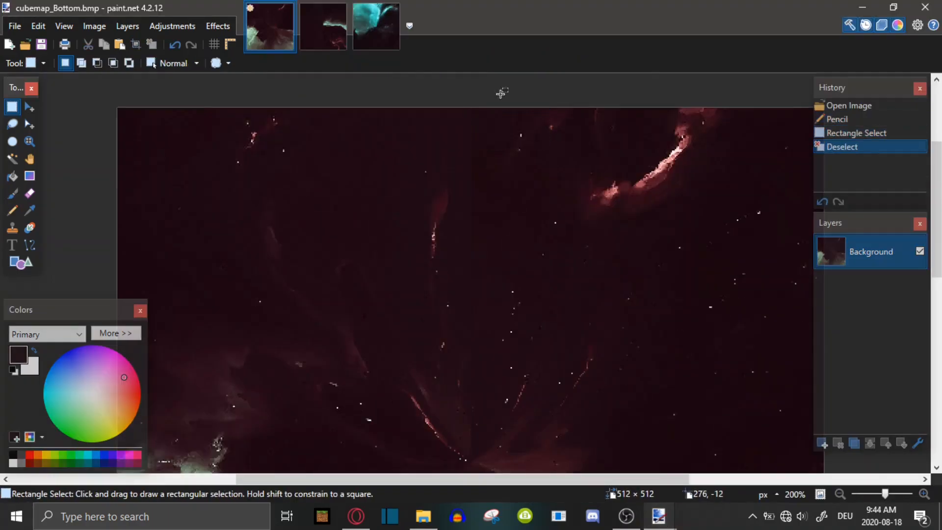
left_click_drag(885, 494, 882, 496)
scroll(456, 353, "down", 3)
scroll(449, 352, "up", 3)
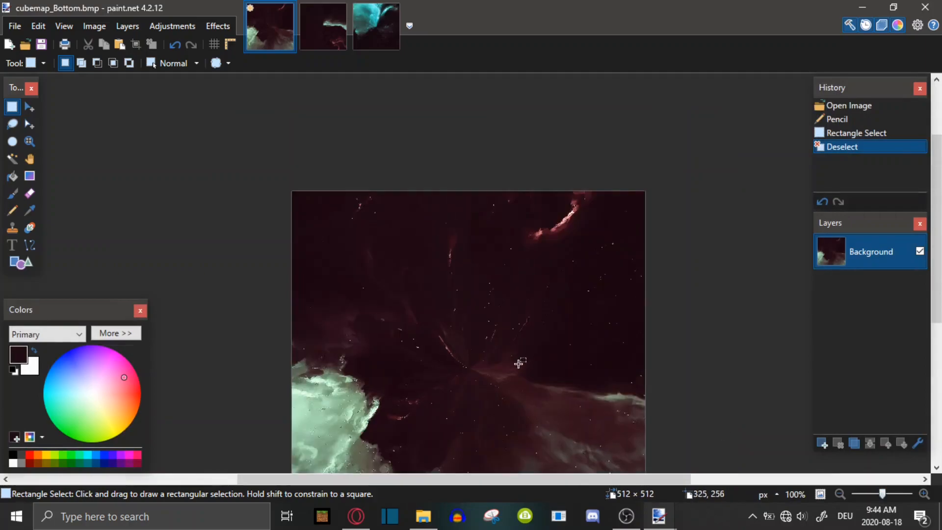
left_click_drag(886, 500, 886, 496)
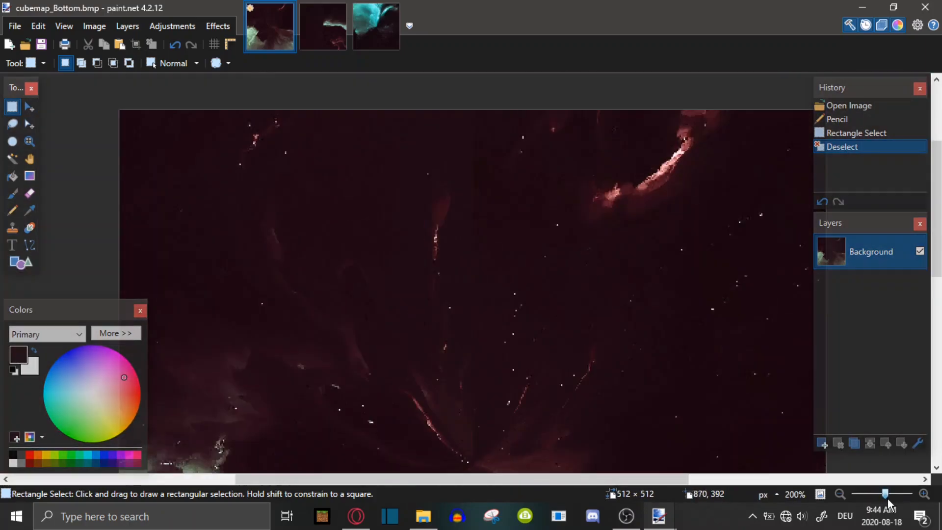
scroll(373, 259, "up", 3)
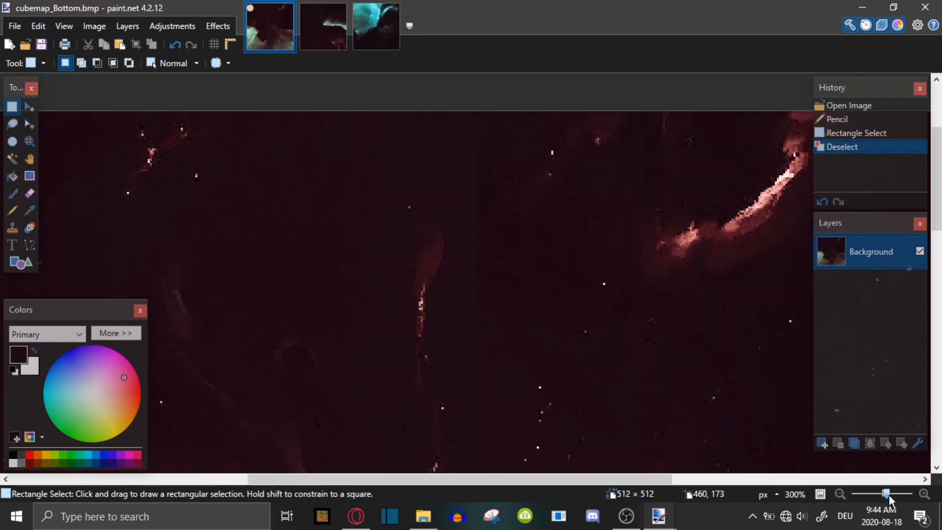
left_click_drag(889, 496, 893, 496)
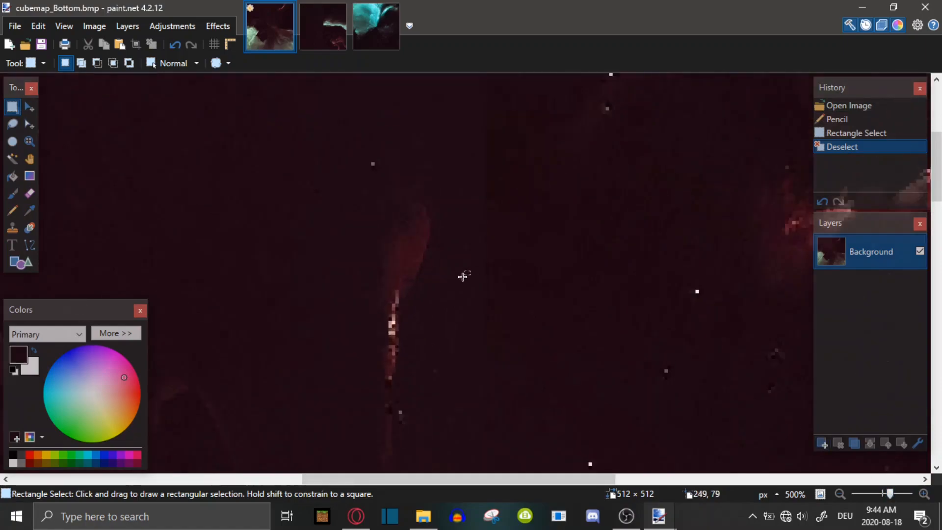
scroll(462, 273, "up", 3)
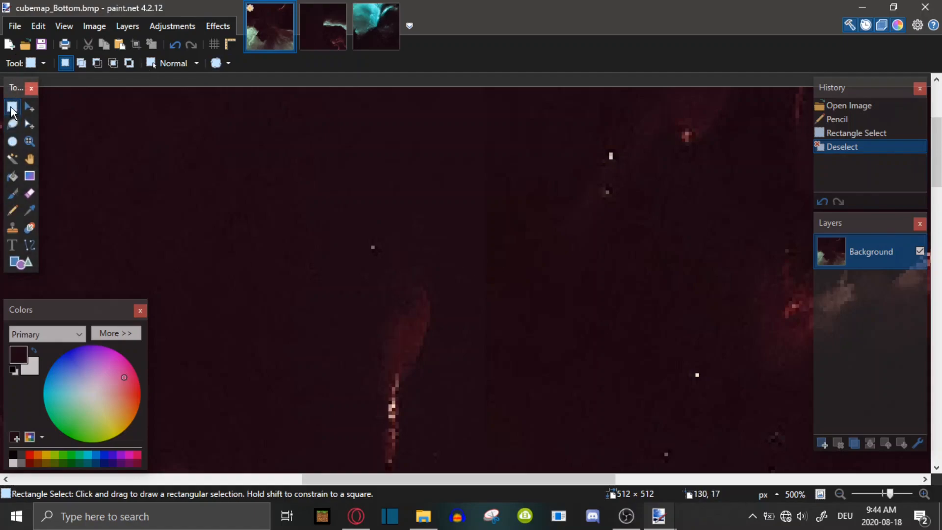
scroll(409, 216, "up", 2)
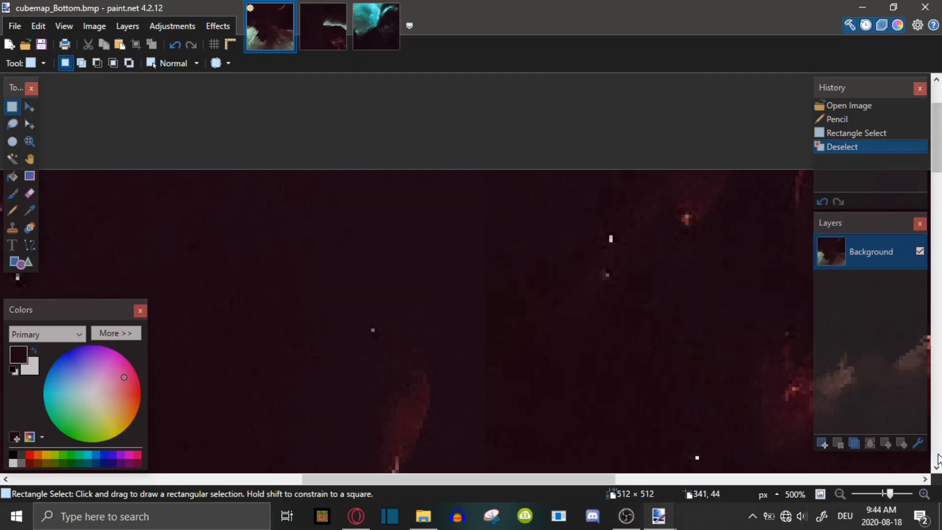
left_click_drag(894, 499, 896, 500)
mouse_move(505, 78)
left_mouse_down()
mouse_move(563, 98)
mouse_move(513, 76)
mouse_move(558, 137)
mouse_move(667, 222)
mouse_move(702, 292)
mouse_move(782, 389)
mouse_move(853, 461)
mouse_move(852, 435)
mouse_move(926, 502)
mouse_move(884, 493)
left_mouse_up()
left_click_drag(774, 482, 579, 480)
scroll(554, 395, "down", 1)
left_click_drag(884, 493, 882, 493)
scroll(687, 397, "up", 1)
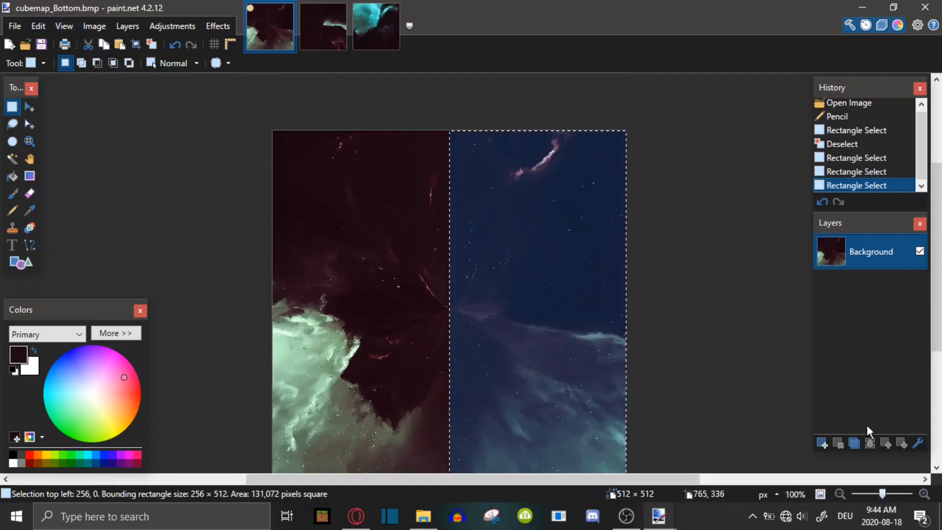
Paste the selected half into a new layer and flip that layer horizontally
left_click(824, 446)
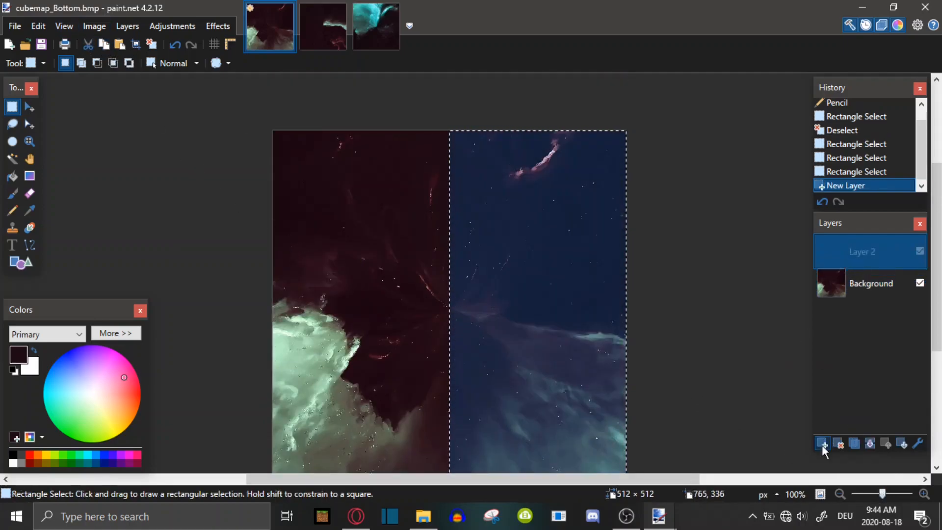
left_click(120, 46)
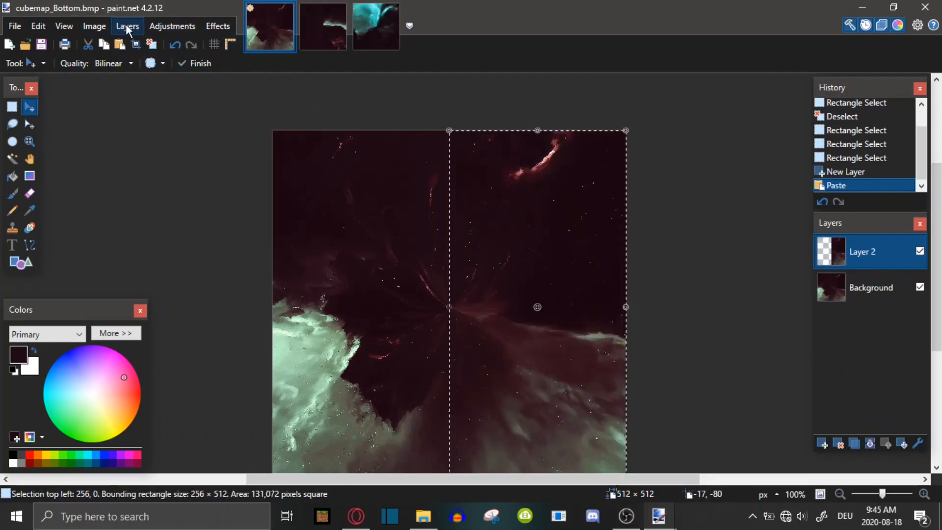
left_click(127, 26)
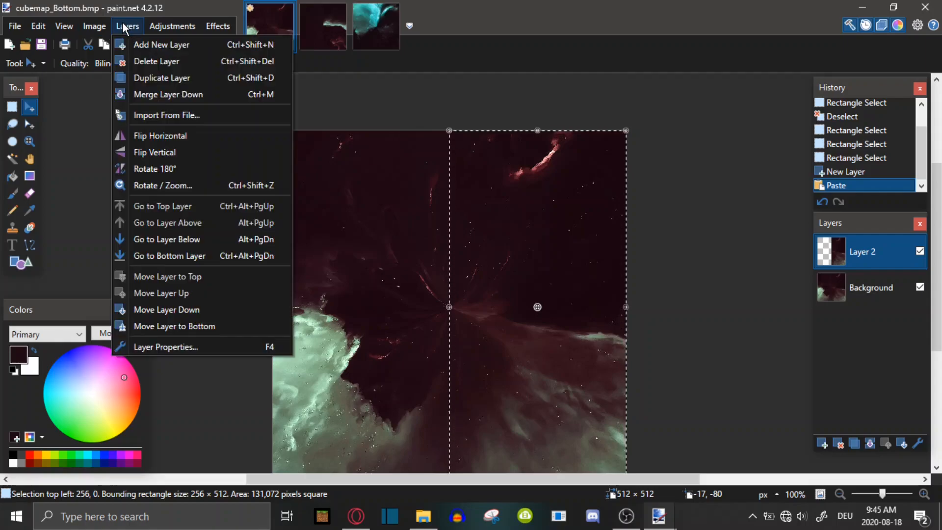
left_click(180, 139)
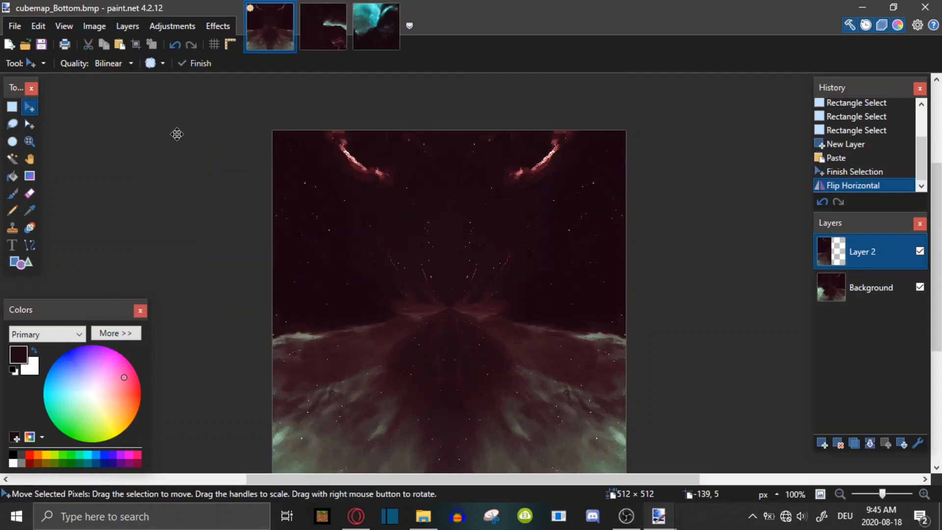
Paste the half into Layer 2 again, deselect, and move Layer 2 below the Background layer
left_click(120, 46)
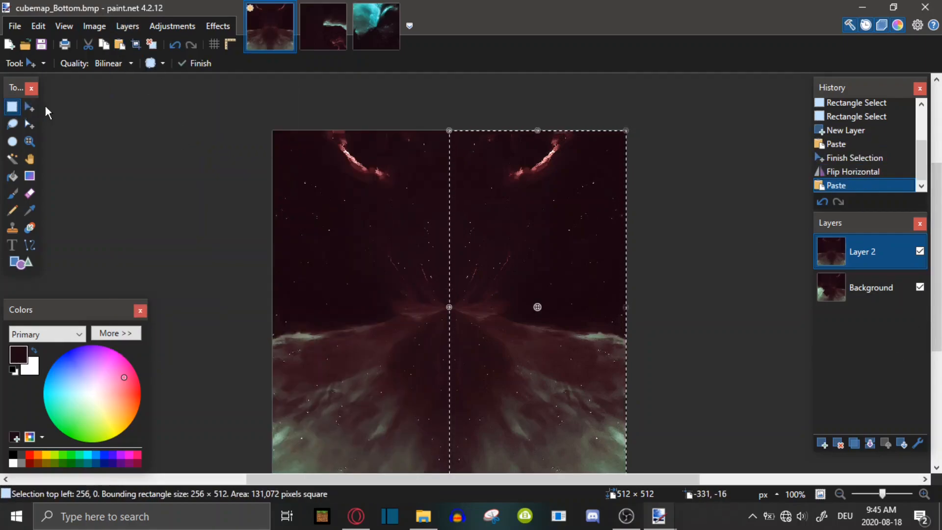
left_click(514, 230)
scroll(459, 369, "down", 3)
scroll(460, 369, "up", 3)
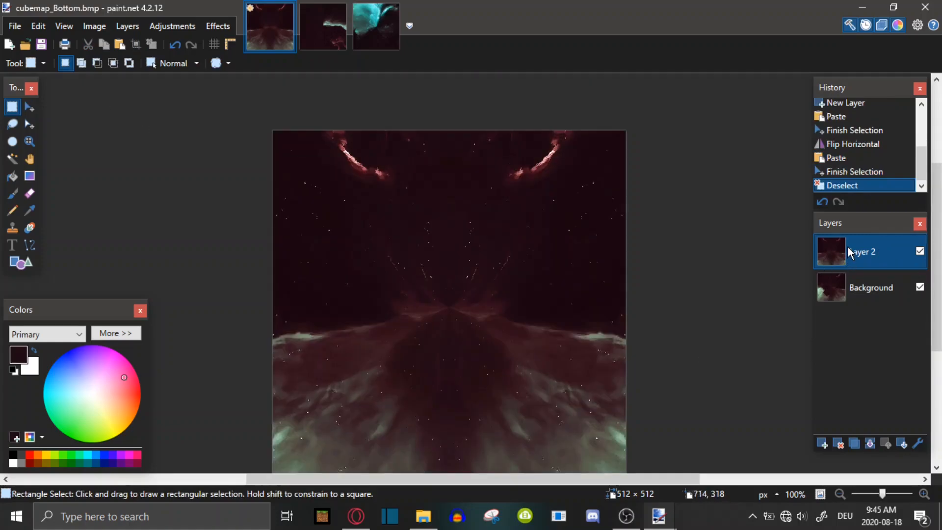
left_click_drag(847, 246, 859, 340)
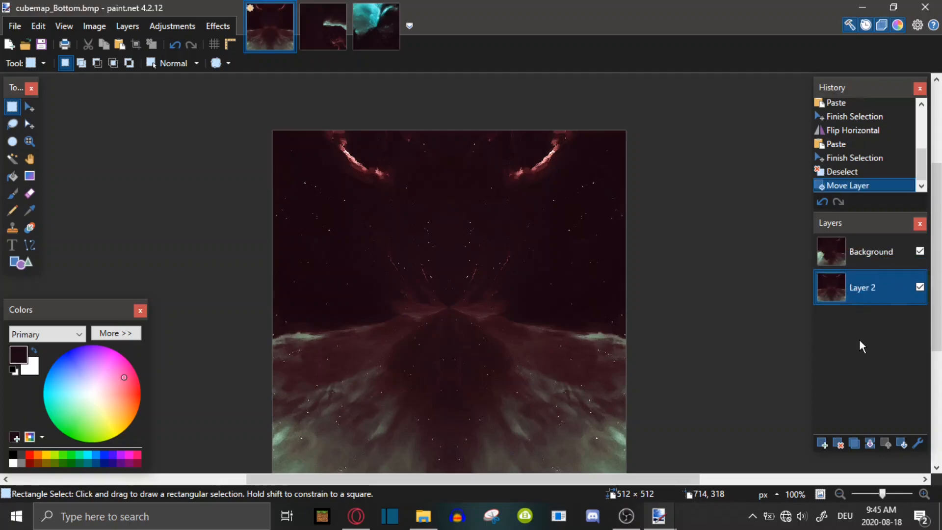
left_click(872, 255)
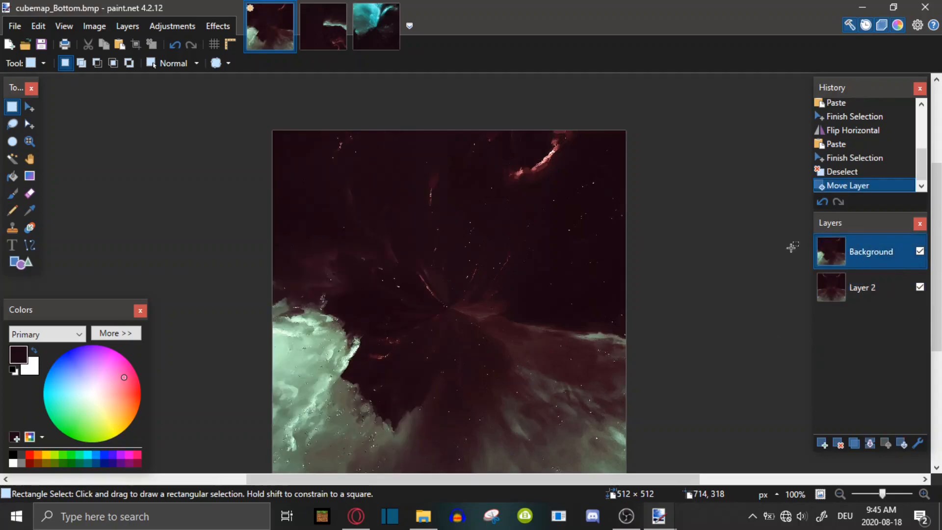
Choose the Eraser with a brush width of 175 and hardness of 0%
left_click(30, 195)
left_click(156, 63)
scroll(165, 147, "down", 5)
scroll(151, 209, "down", 2)
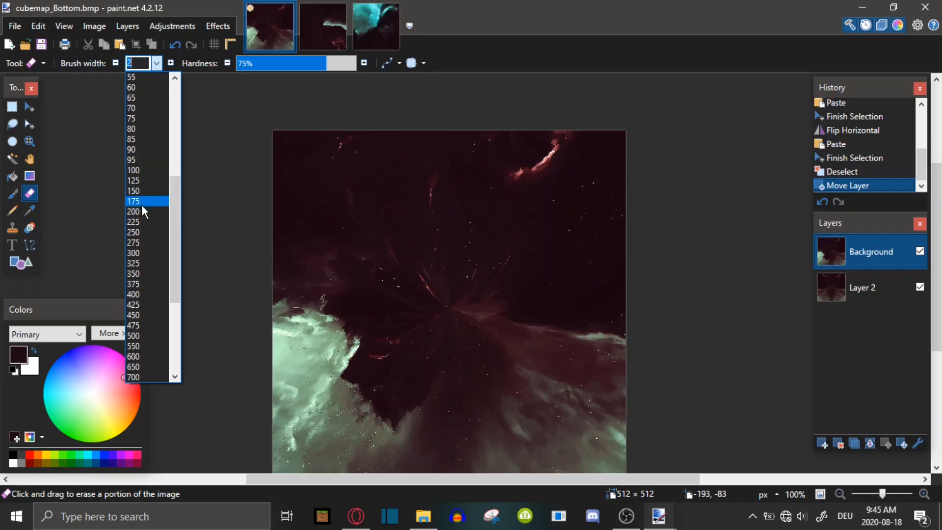
left_click(143, 205)
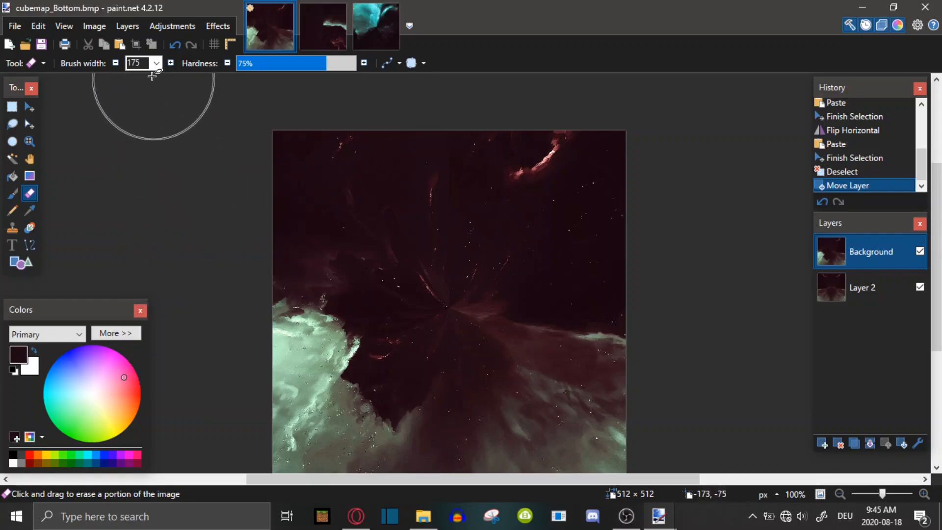
left_click(157, 63)
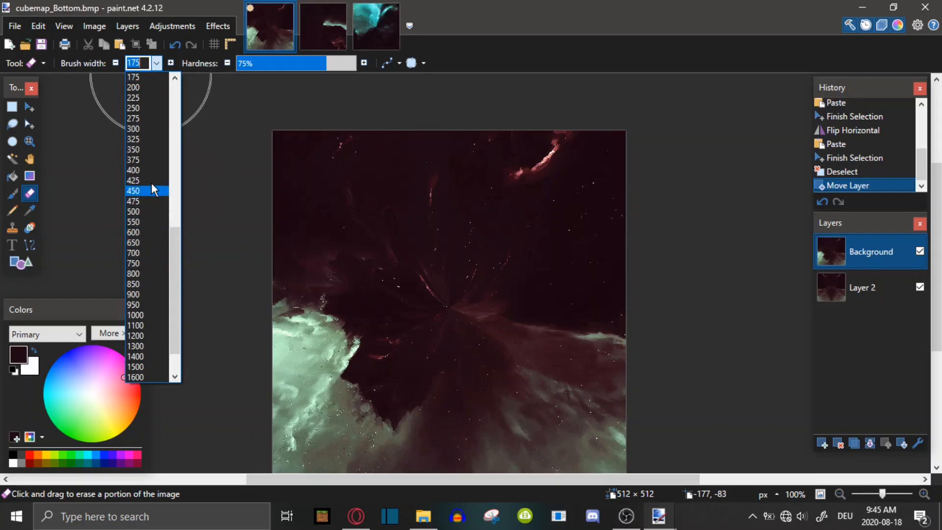
left_click(139, 79)
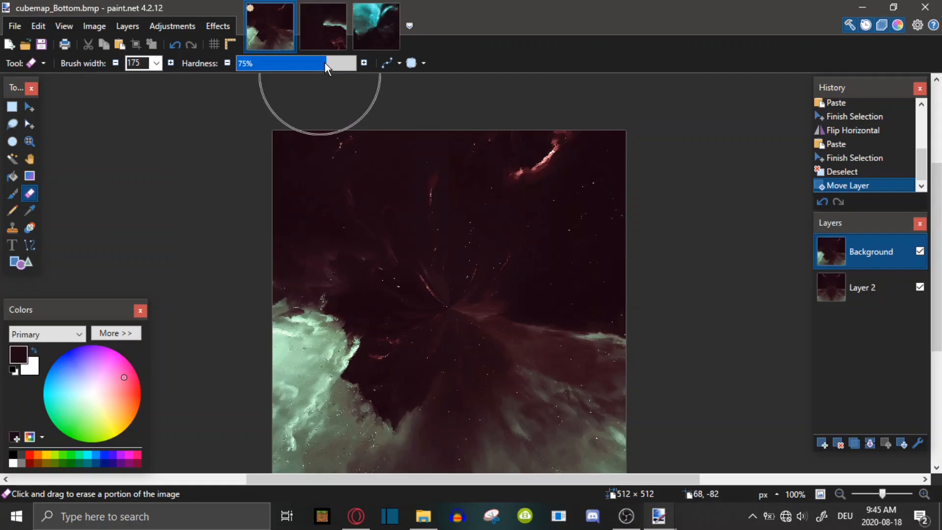
left_click_drag(317, 62, 237, 64)
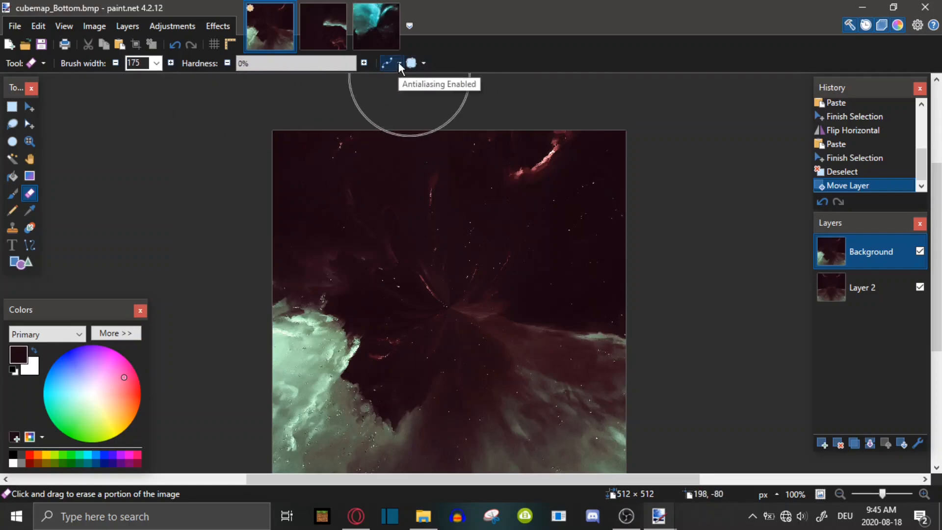
left_click(398, 62)
left_click(421, 64)
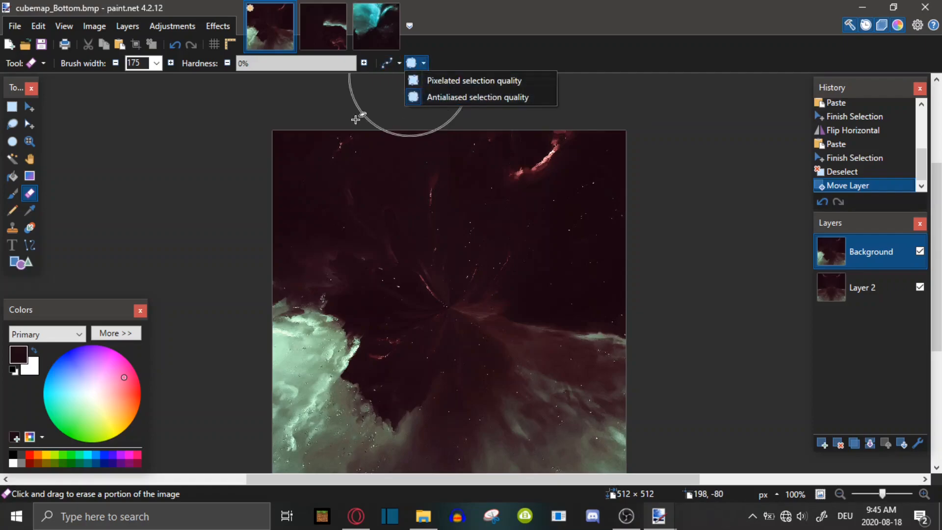
Erase a soft stroke across the center seam of the bottom face's top layer
scroll(574, 204, "down", 2)
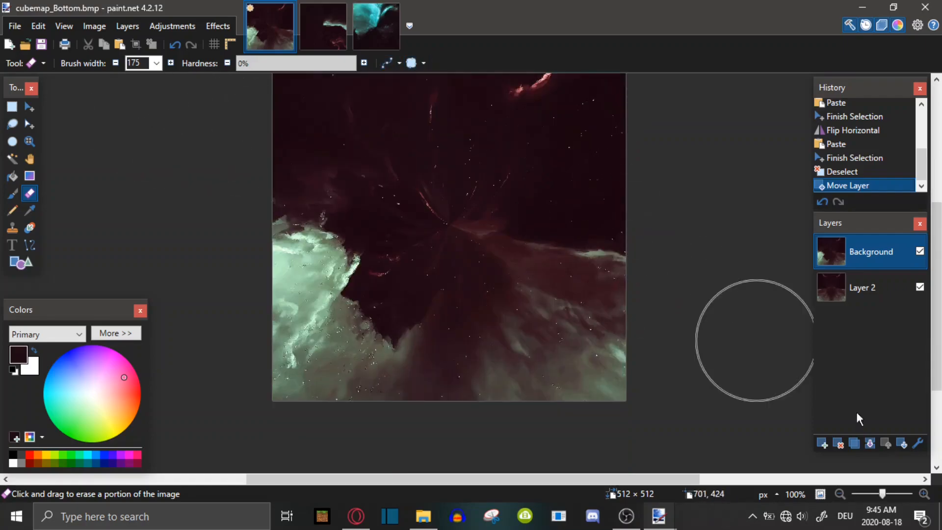
left_click(886, 494)
scroll(693, 394, "up", 5)
scroll(693, 394, "down", 4)
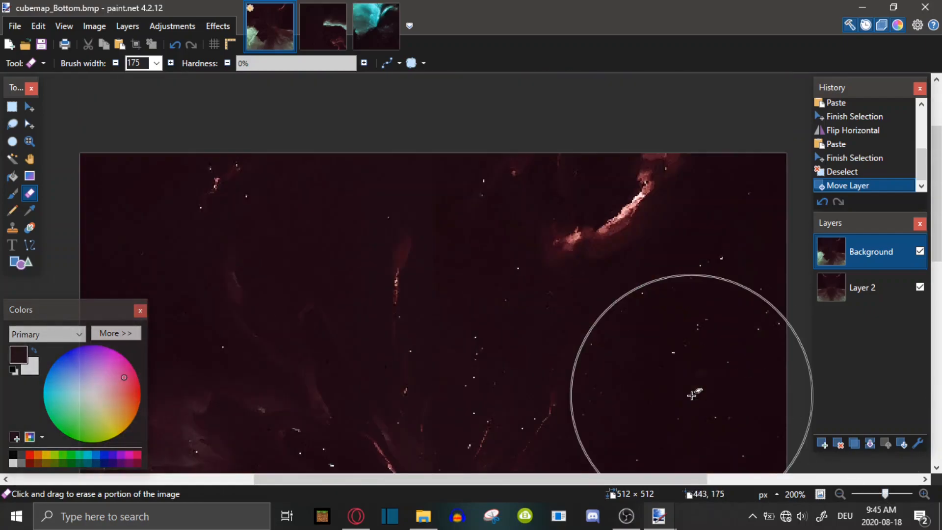
scroll(694, 393, "up", 2)
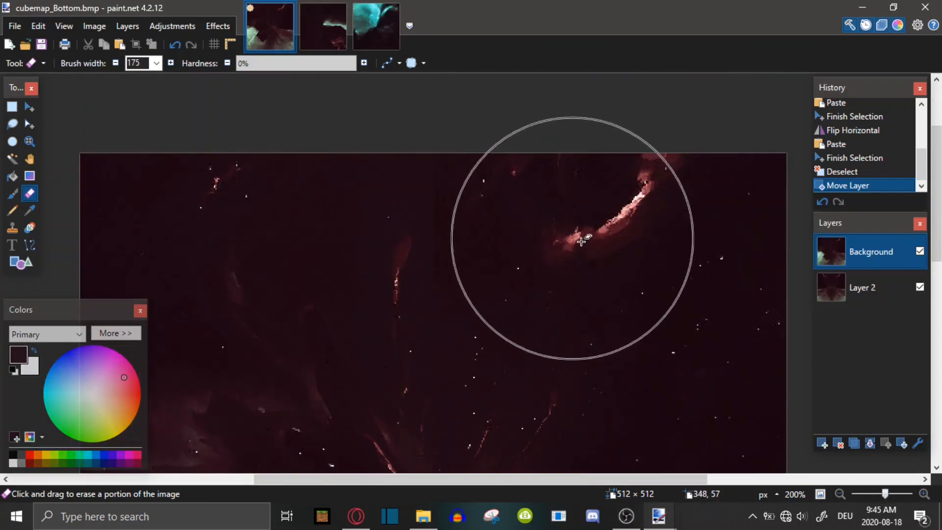
scroll(631, 262, "down", 2)
scroll(568, 210, "up", 2)
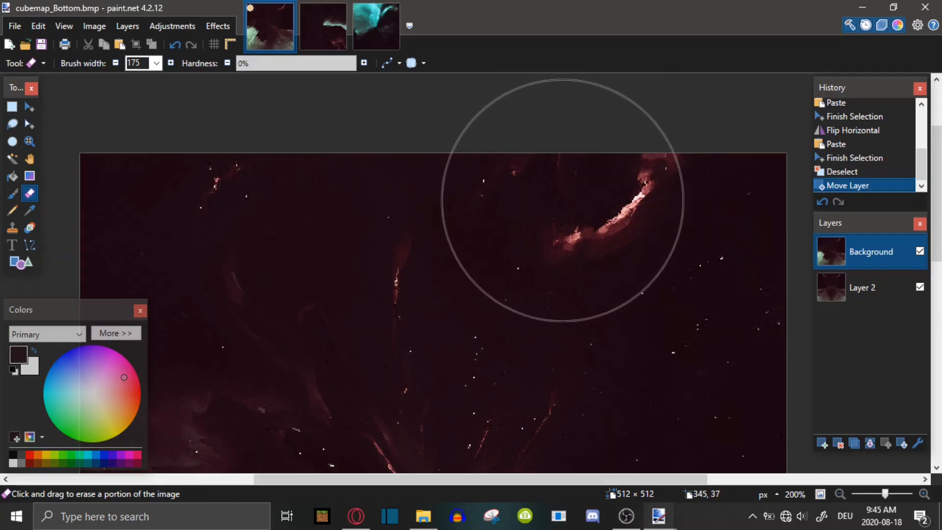
scroll(549, 197, "down", 3)
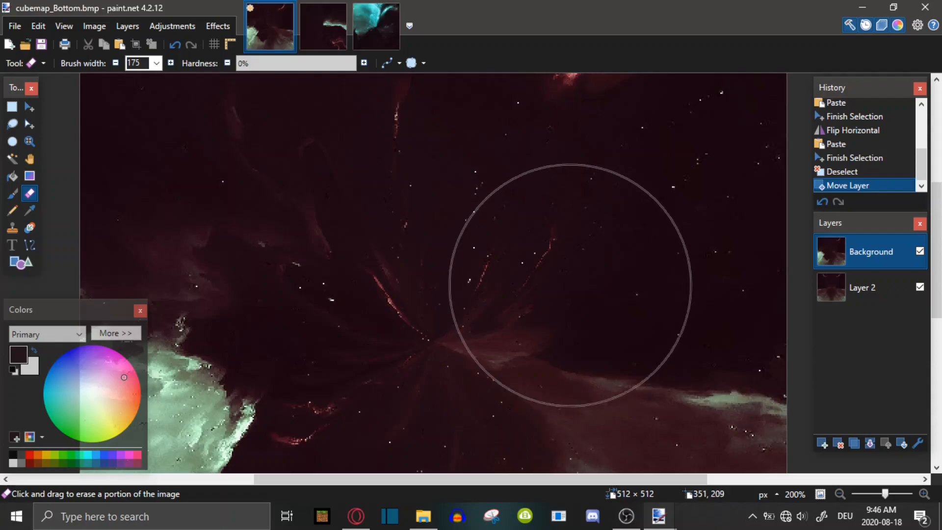
left_click_drag(568, 300, 677, 248)
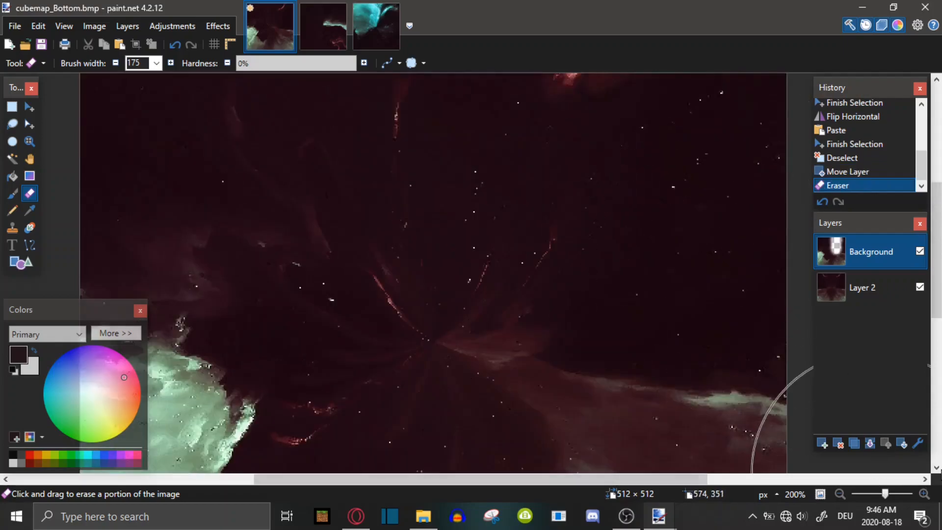
Merge the Background layer down into Layer 2
mouse_move(890, 492)
left_mouse_down()
mouse_move(899, 494)
mouse_move(886, 489)
left_mouse_up()
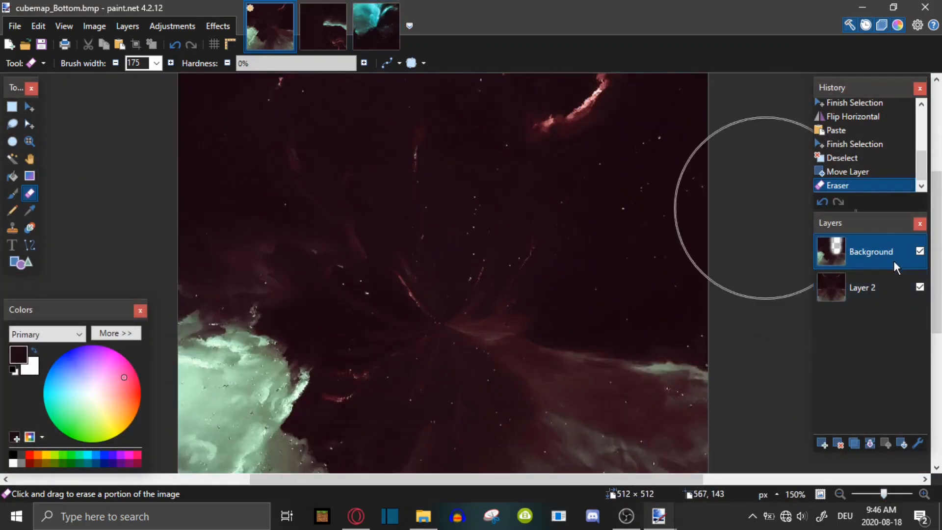
left_click(870, 446)
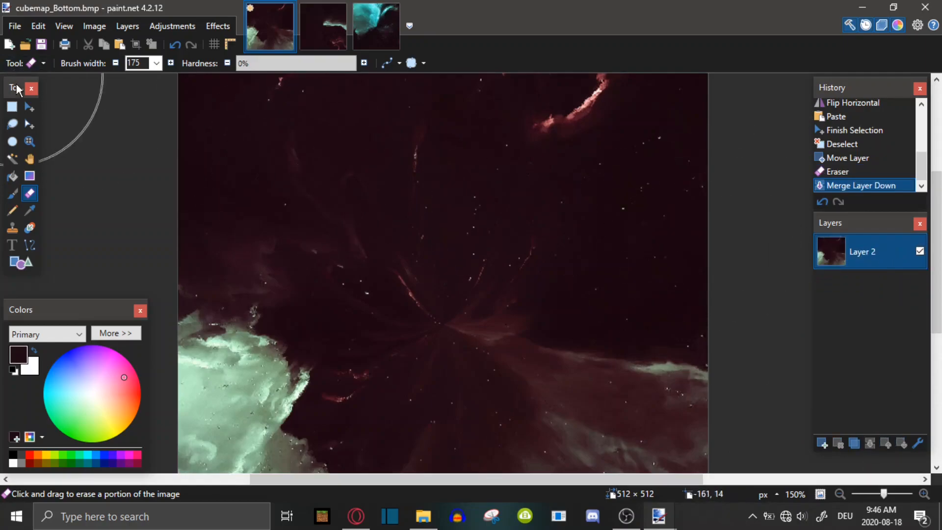
Pick the Rectangle Select tool and switch to the cubemap_Front image
left_click(12, 109)
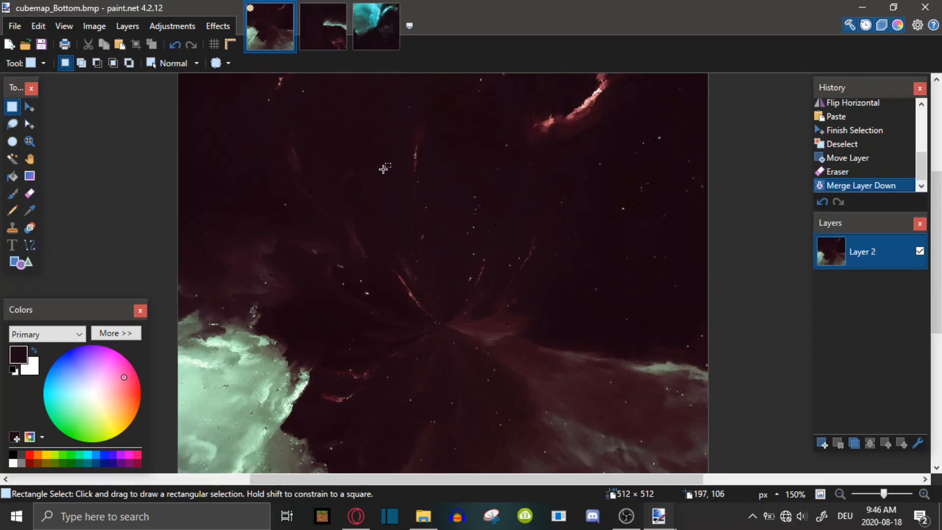
scroll(384, 170, "up", 3)
scroll(394, 174, "down", 6)
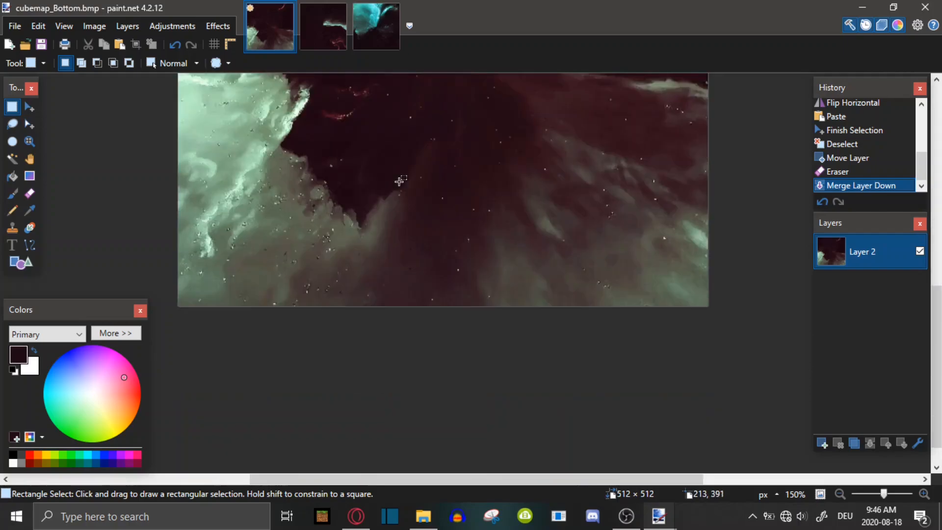
scroll(399, 182, "up", 2)
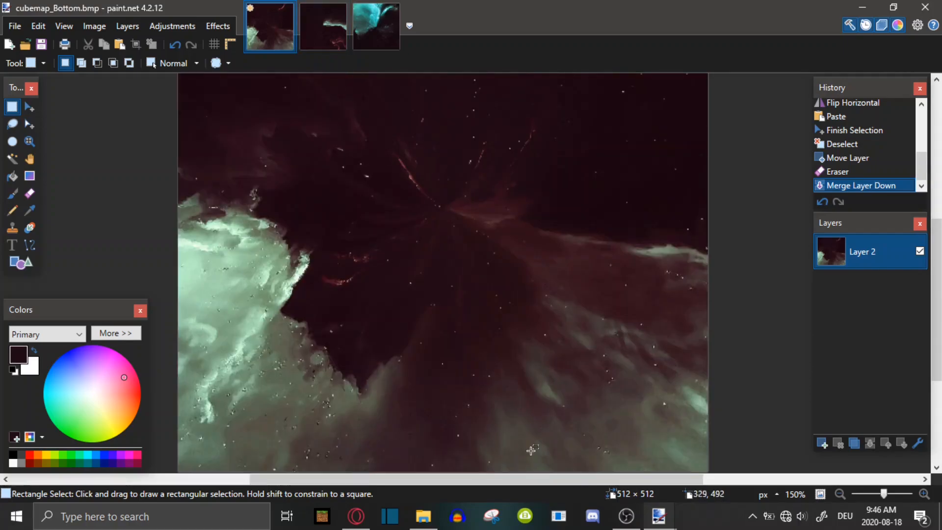
left_click(422, 516)
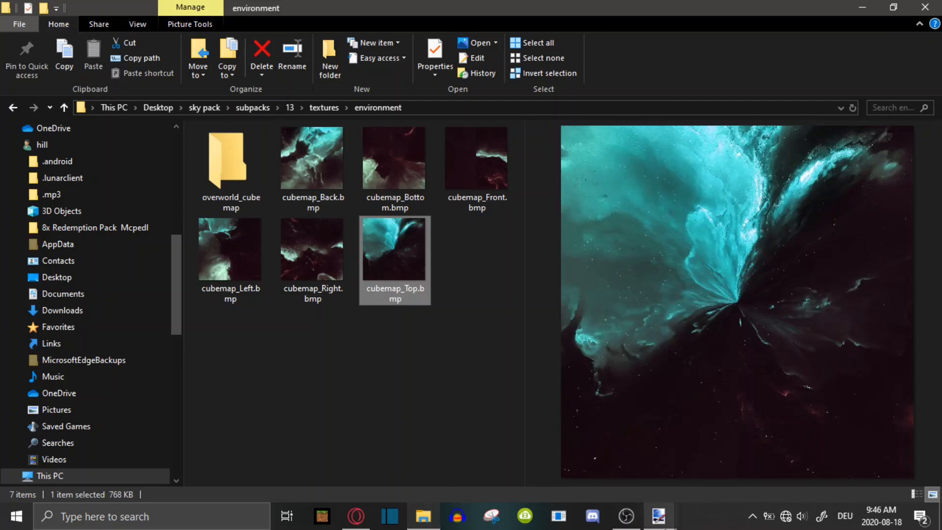
left_click(659, 516)
left_click(687, 460)
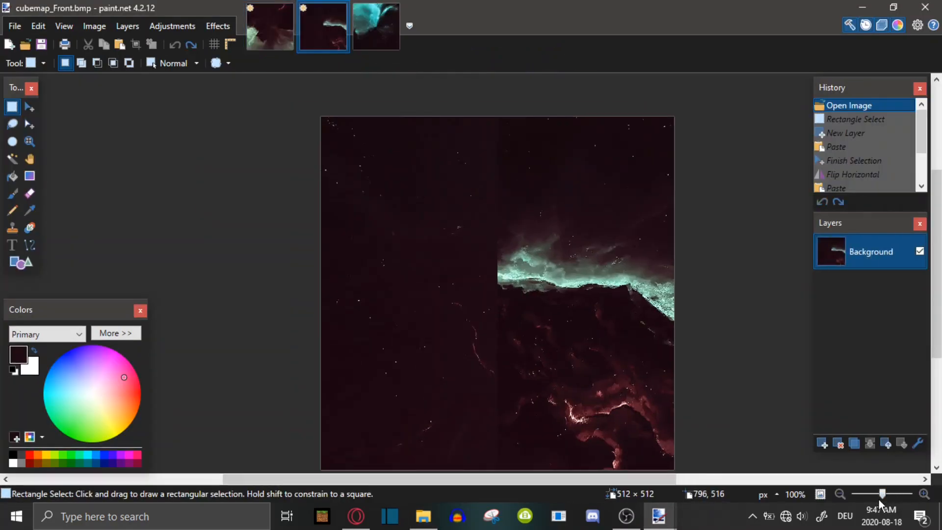
Select the right half of the front face image, 256 × 512 pixels
left_click_drag(886, 496, 890, 494)
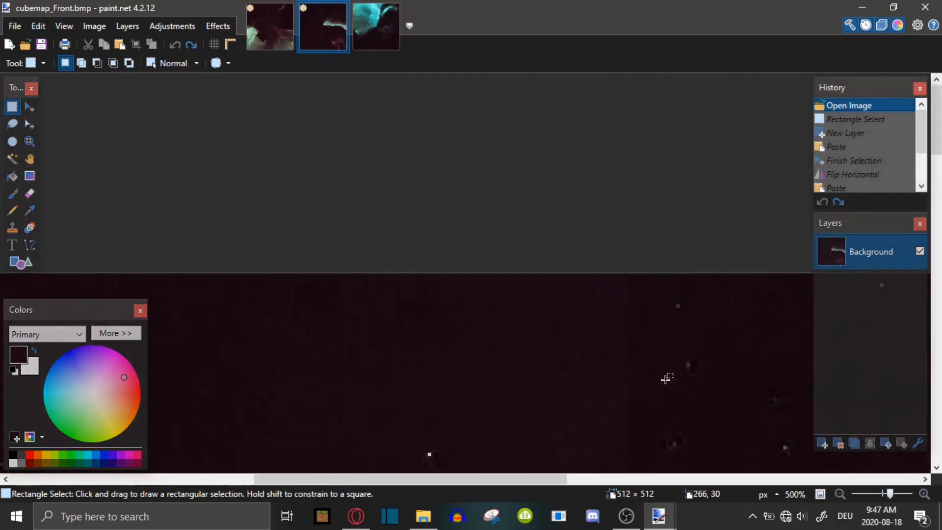
left_click_drag(633, 276, 941, 528)
left_click_drag(890, 495, 885, 494)
left_click(821, 494)
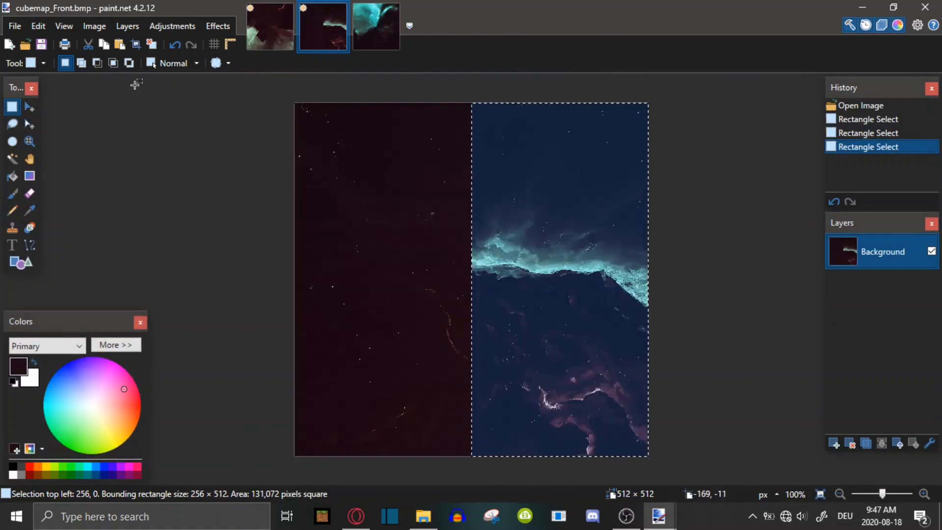
Add a new layer, paste the selected half into it and flip that layer horizontally
left_click(834, 443)
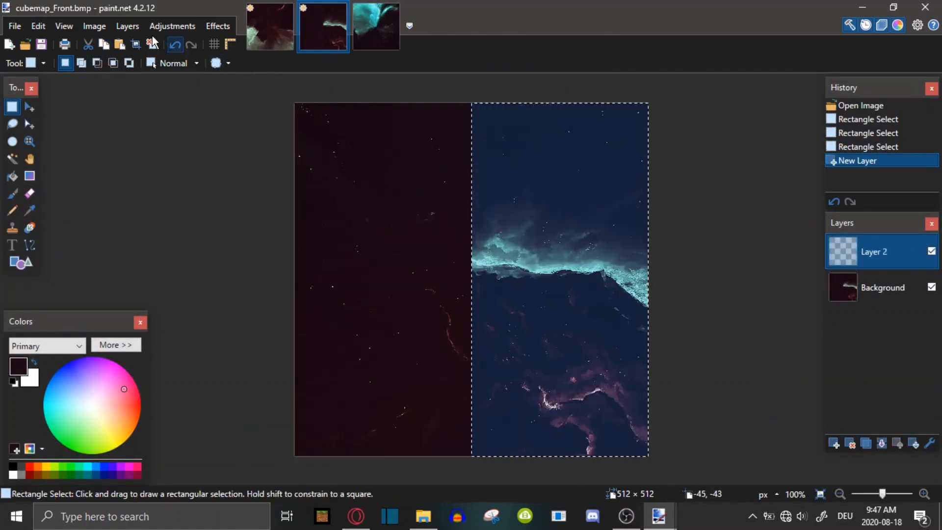
left_click(119, 45)
left_click(128, 26)
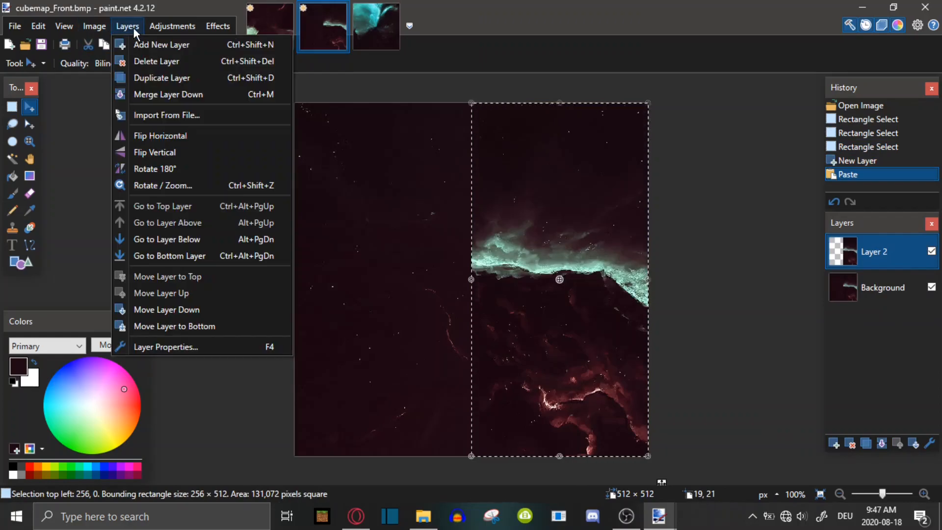
left_click(145, 136)
Paste the half into Layer 2 again, move Layer 2 below the Background layer, and deselect
key("ctrl+v")
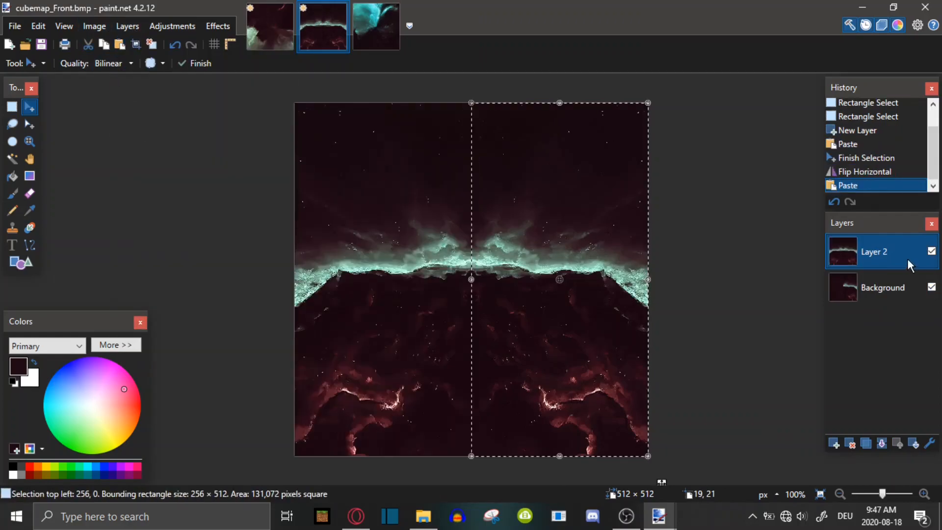
left_click_drag(909, 264, 899, 303)
left_click(882, 254)
left_click(12, 107)
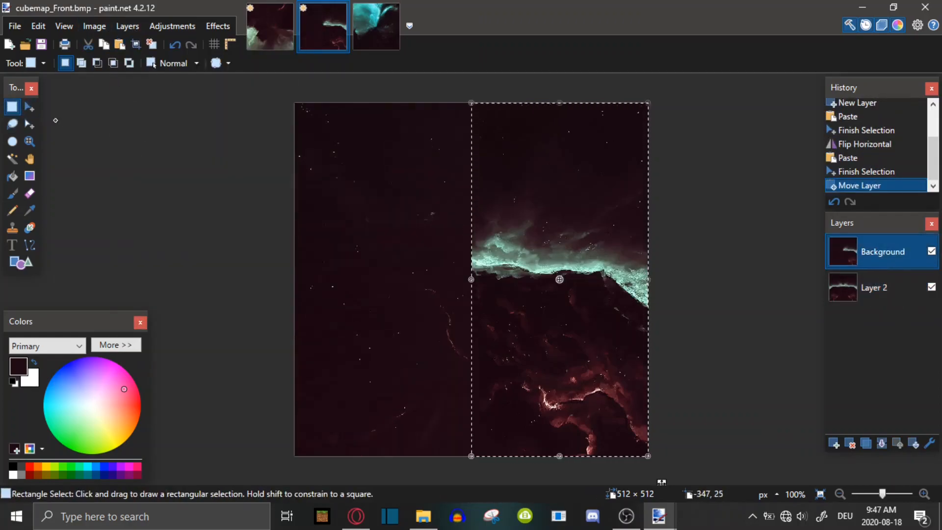
key("ctrl+d")
Erase a stroke down the seam with the Eraser and revert it in the history
left_click(30, 193)
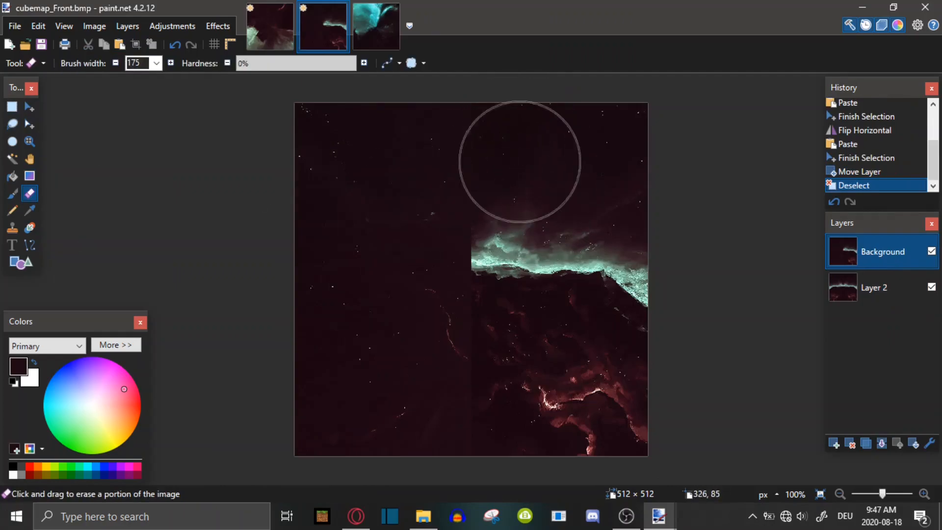
mouse_move(511, 212)
left_mouse_down()
mouse_move(510, 425)
mouse_move(564, 412)
left_mouse_up()
mouse_move(882, 494)
left_mouse_down()
mouse_move(873, 494)
mouse_move(886, 497)
left_mouse_up()
scroll(530, 270, "up", 3)
scroll(638, 272, "down", 3)
left_click(842, 171)
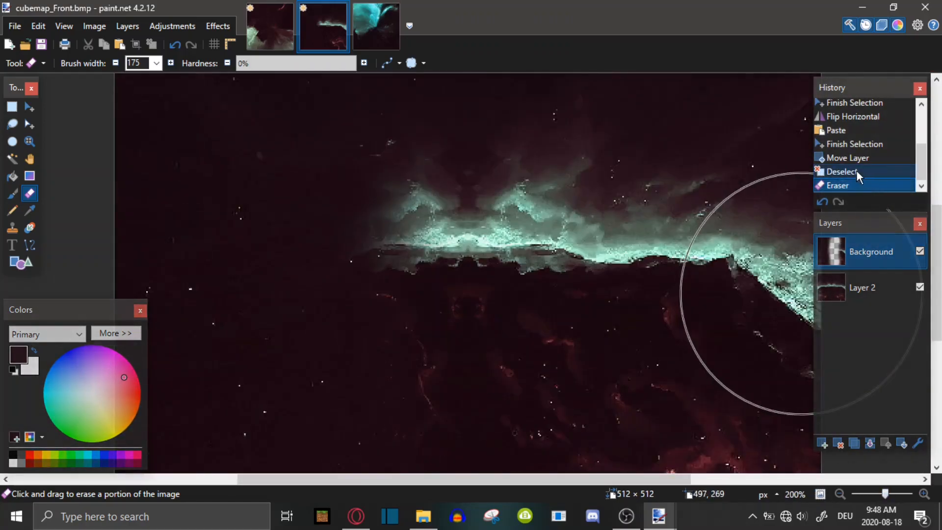
Set the brush width to 425, erase two strokes along the seam, and revert them in the history
left_click(156, 63)
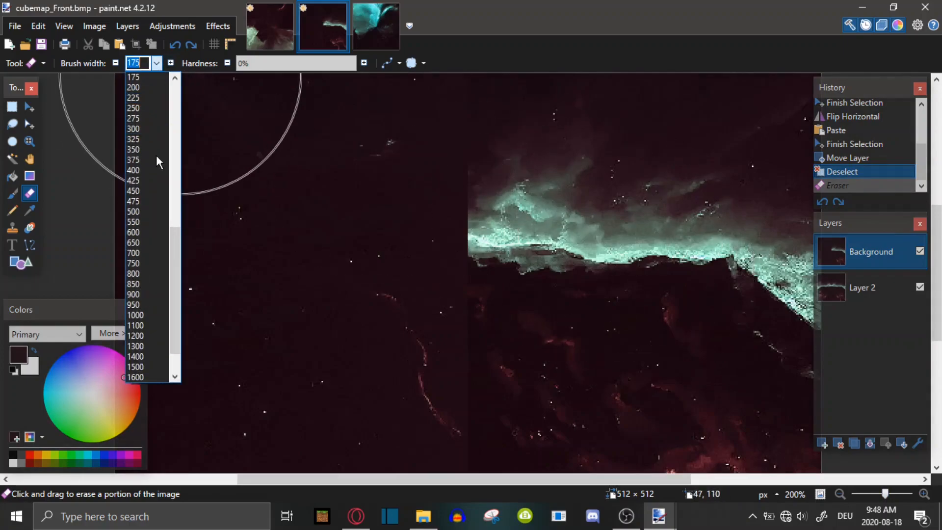
left_click(137, 150)
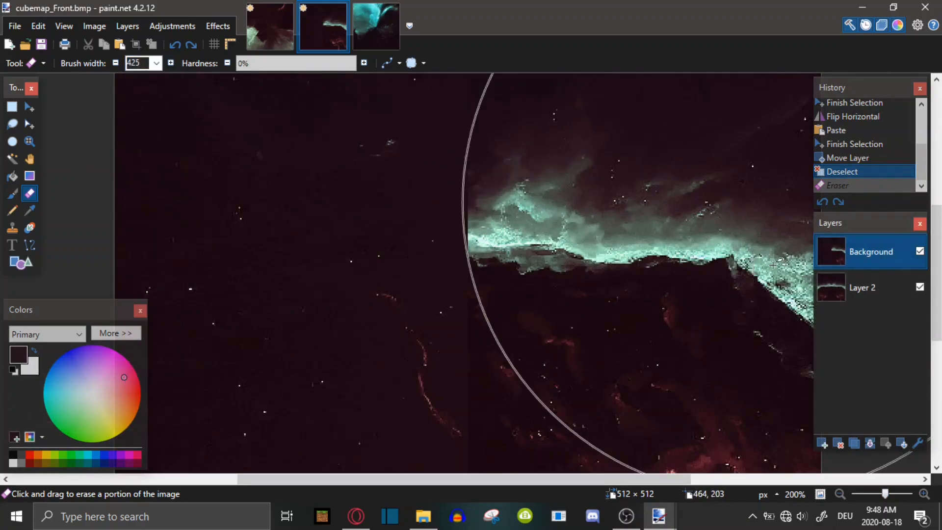
left_click_drag(889, 495, 883, 495)
mouse_move(767, 302)
left_mouse_down()
mouse_move(669, 280)
mouse_move(721, 303)
mouse_move(681, 274)
mouse_move(671, 297)
mouse_move(692, 270)
left_mouse_up()
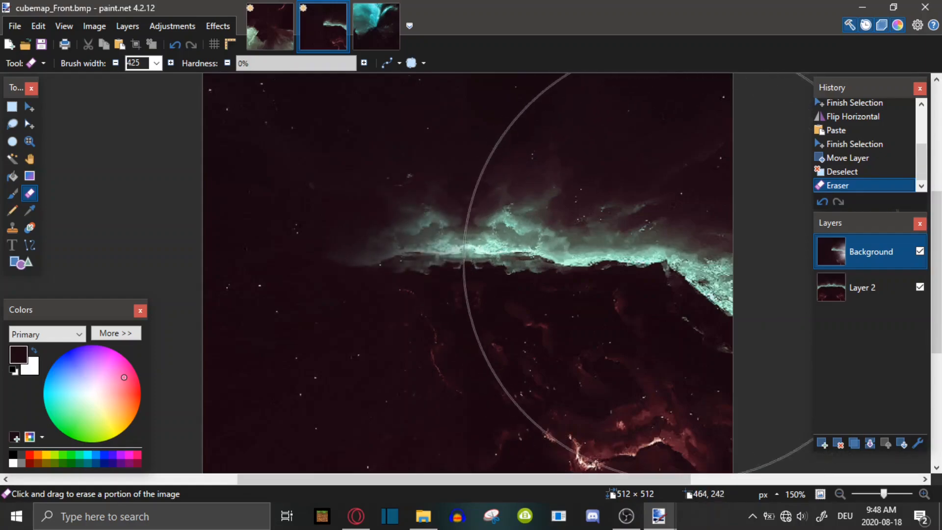
scroll(706, 220, "up", 3)
mouse_move(668, 206)
left_mouse_down()
mouse_move(736, 210)
mouse_move(772, 233)
left_mouse_up()
left_click(856, 160)
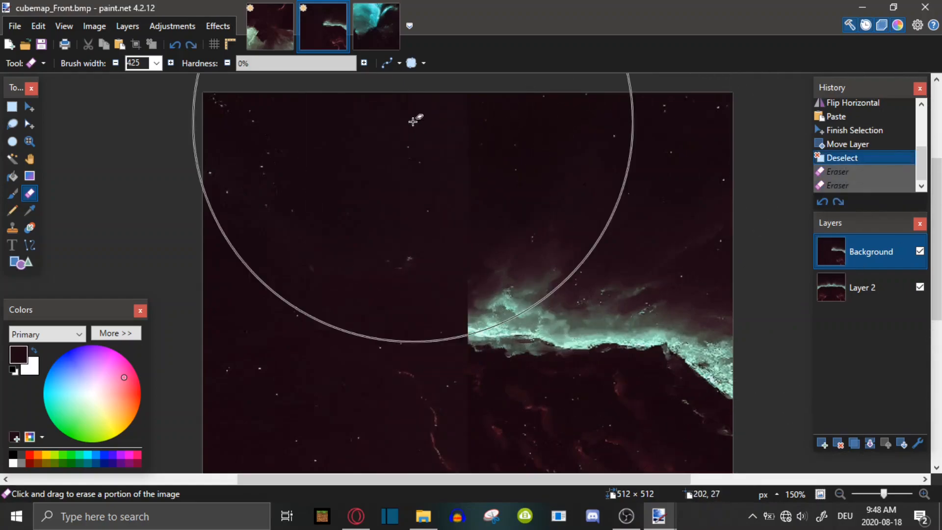
Set the brush width to 175 and erase two strokes along the seam and lower half
left_click(156, 63)
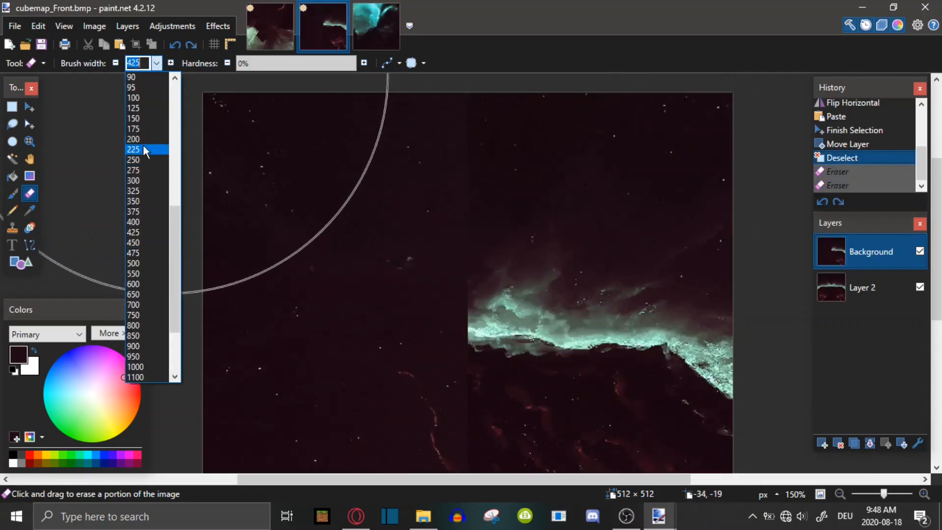
left_click(140, 97)
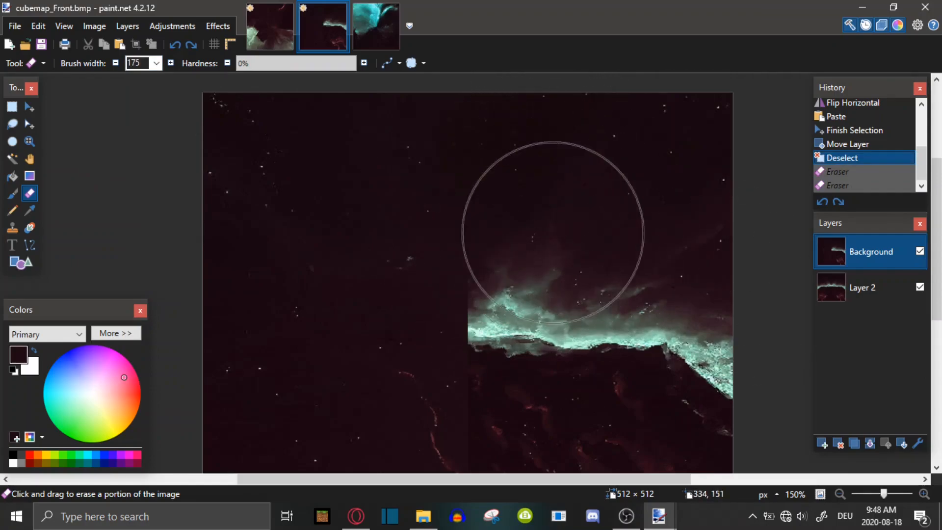
scroll(550, 345, "down", 3)
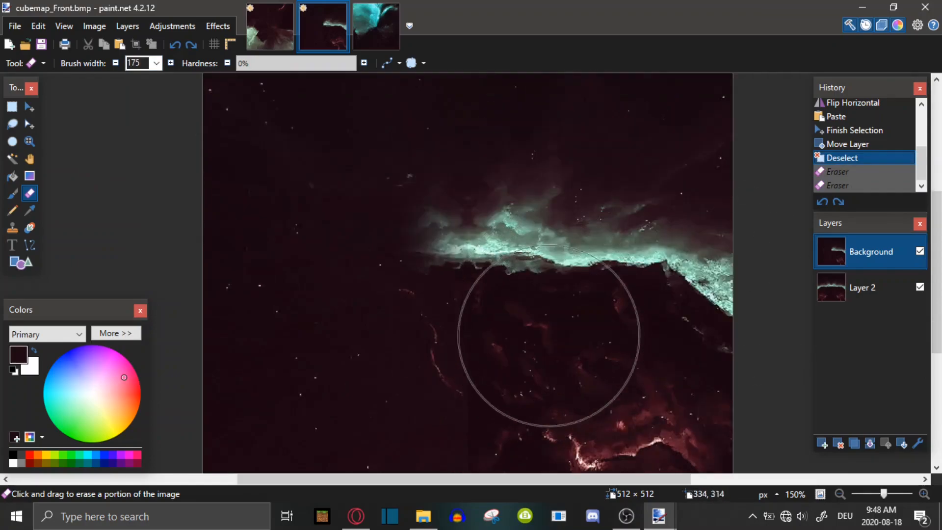
left_click_drag(568, 263, 716, 305)
scroll(716, 304, "down", 2)
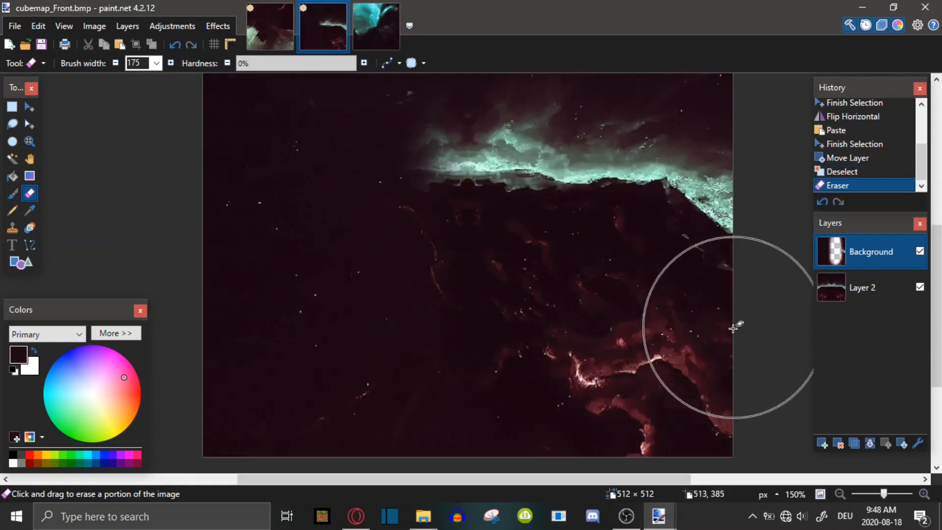
left_click_drag(539, 371, 544, 184)
Erase a spot near the image's top-left corner and step back one eraser action in the history
scroll(623, 287, "up", 1)
scroll(623, 287, "up", 6)
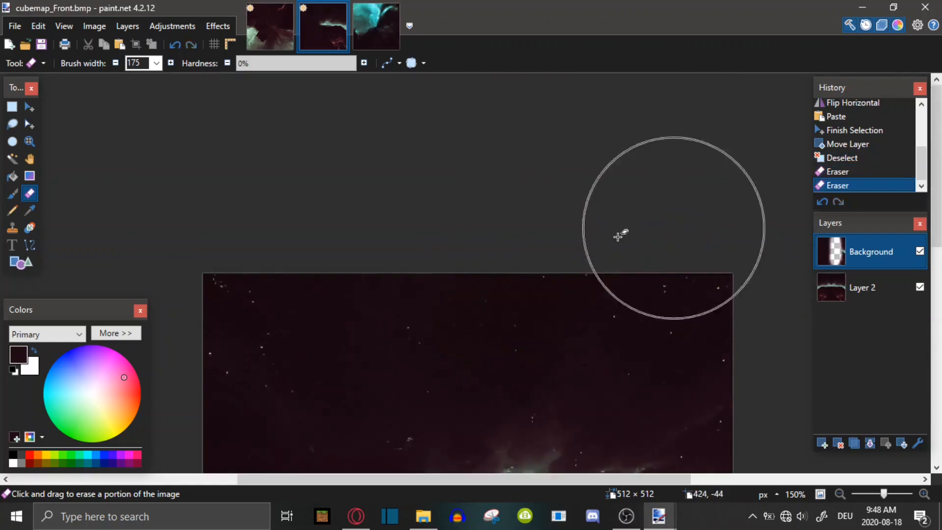
scroll(621, 235, "down", 4)
left_click_drag(888, 493, 889, 494)
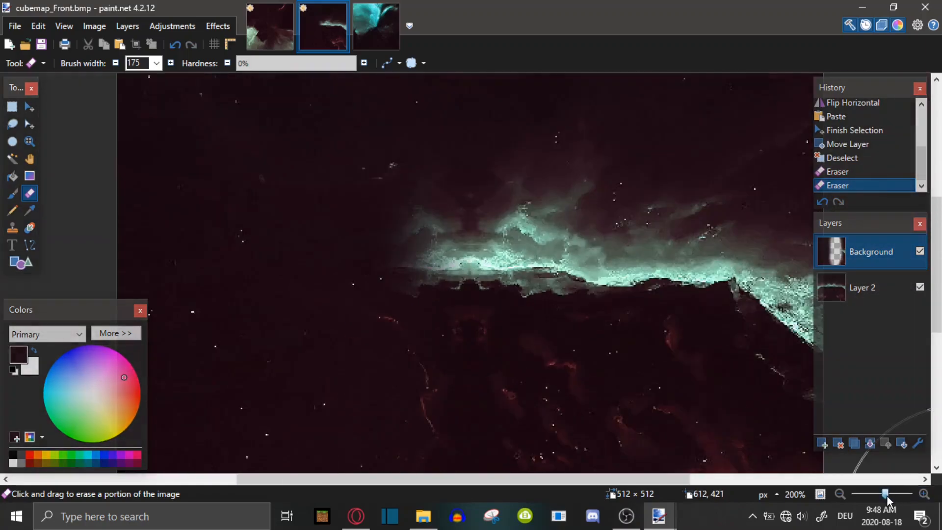
left_click(161, 74)
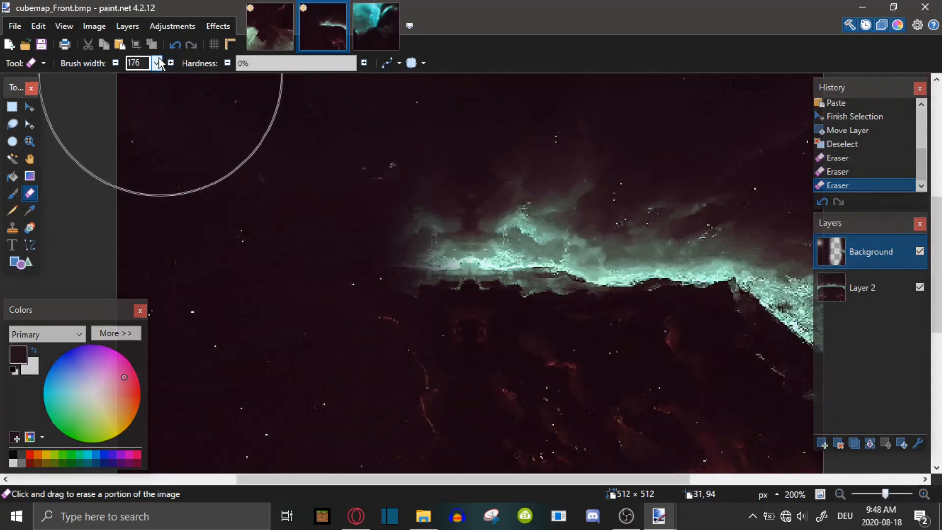
left_click(851, 173)
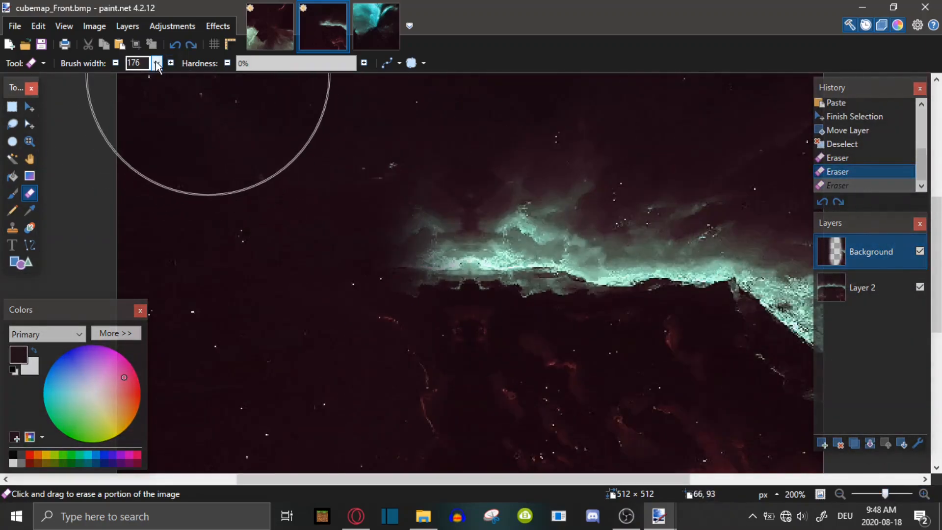
Set the brush width to 13 and revert all eraser strokes back to the Deselect state
left_click(157, 63)
left_click(142, 201)
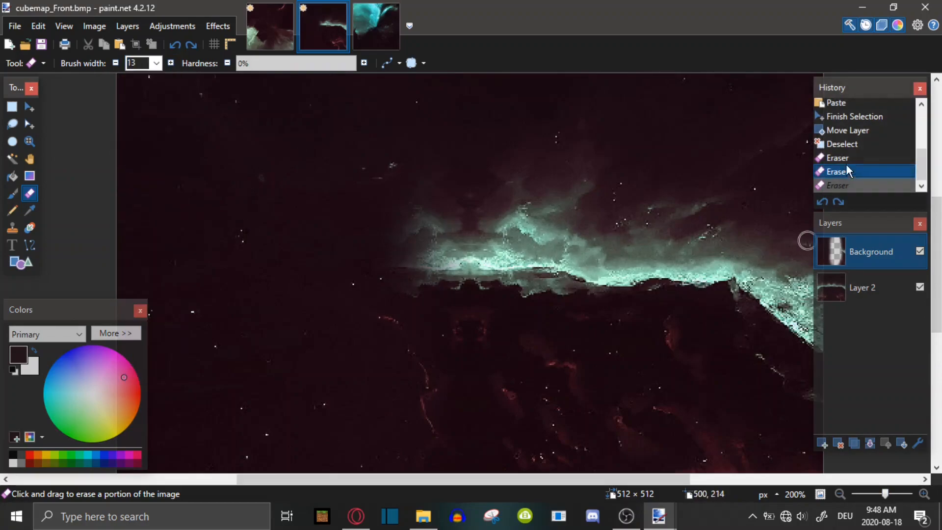
left_click(842, 144)
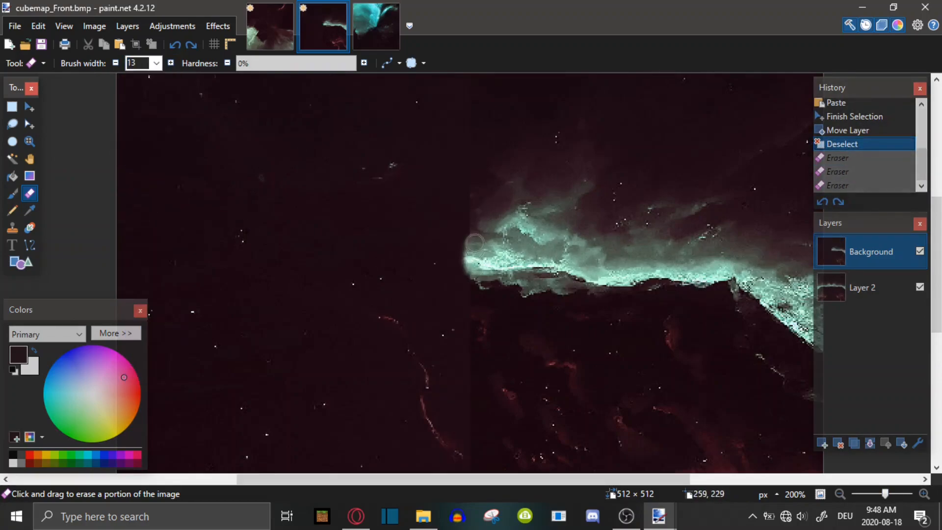
Erase a spot on the seam and revert it in the history
left_click(469, 283)
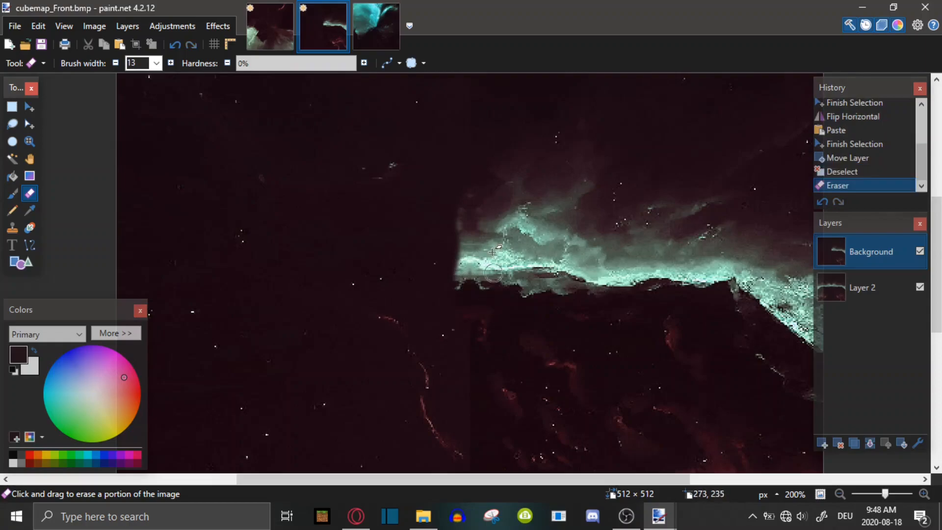
left_click(837, 172)
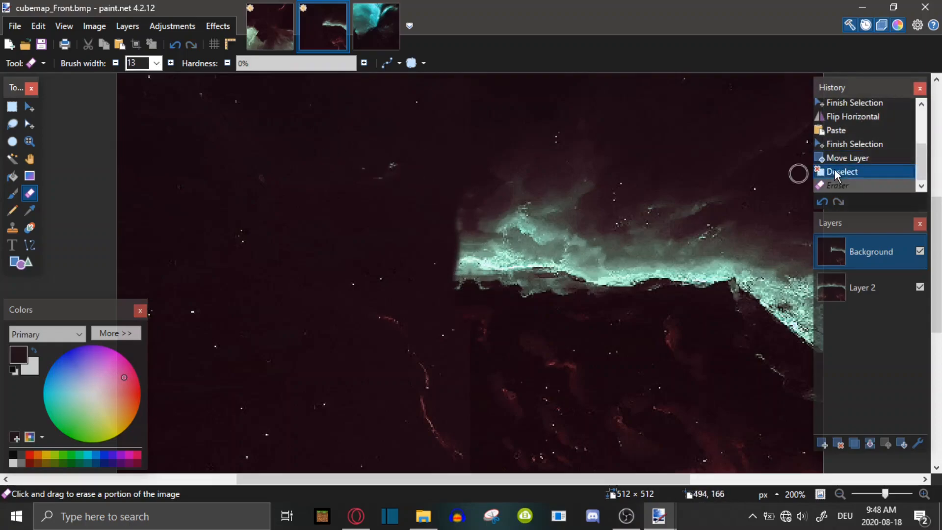
Set the brush width to 175 and erase two strokes across the seam of the Front image
left_click(156, 63)
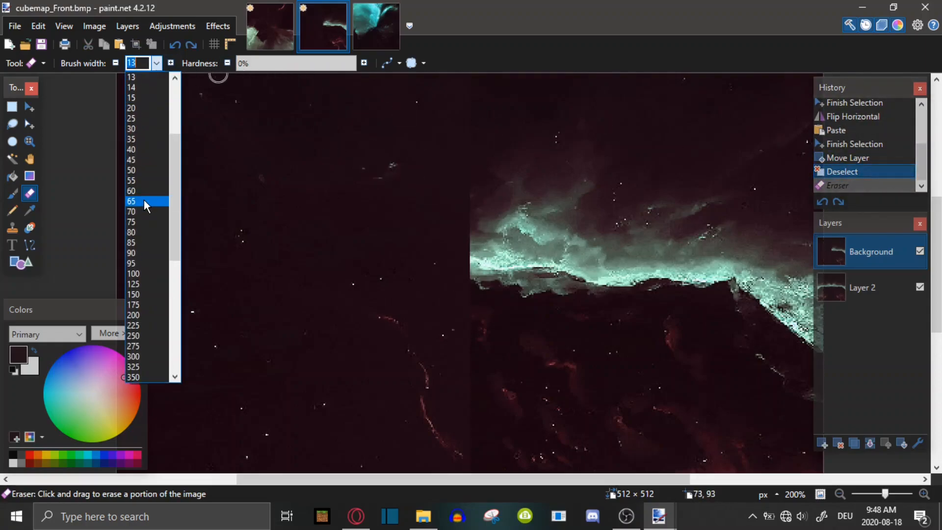
left_click(139, 240)
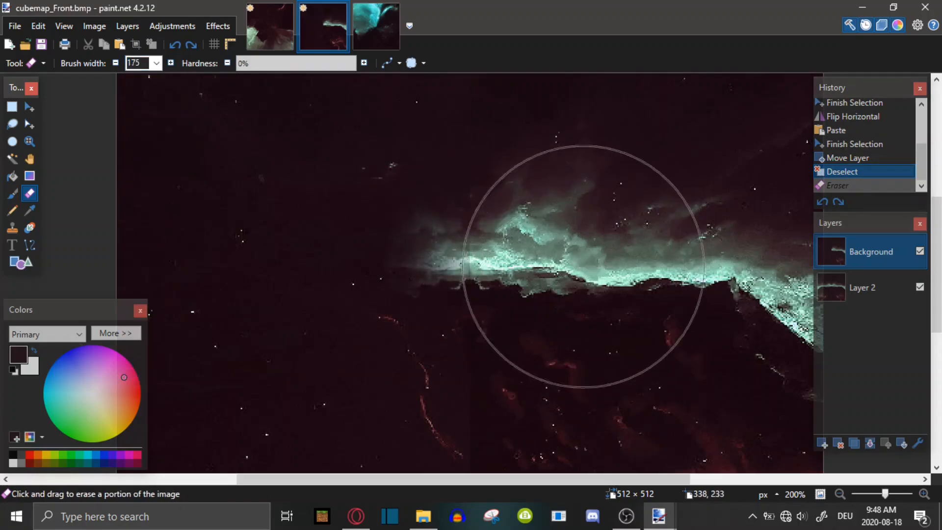
scroll(543, 255, "up", 3)
scroll(584, 304, "down", 3)
mouse_move(586, 309)
left_mouse_down()
mouse_move(543, 305)
mouse_move(537, 343)
mouse_move(551, 246)
left_mouse_up()
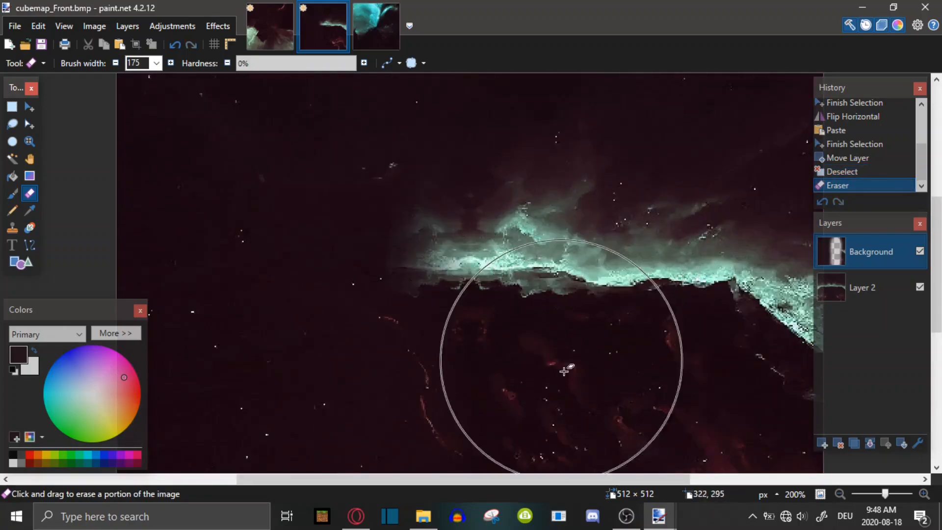
mouse_move(545, 256)
left_mouse_down()
mouse_move(530, 254)
mouse_move(552, 280)
left_mouse_up()
Switch to the cubemap_Top image and select its right half, 256 × 512 pixels, with Rectangle Select
scroll(685, 239, "up", 1)
scroll(685, 239, "down", 3)
scroll(678, 240, "up", 1)
scroll(677, 243, "up", 4)
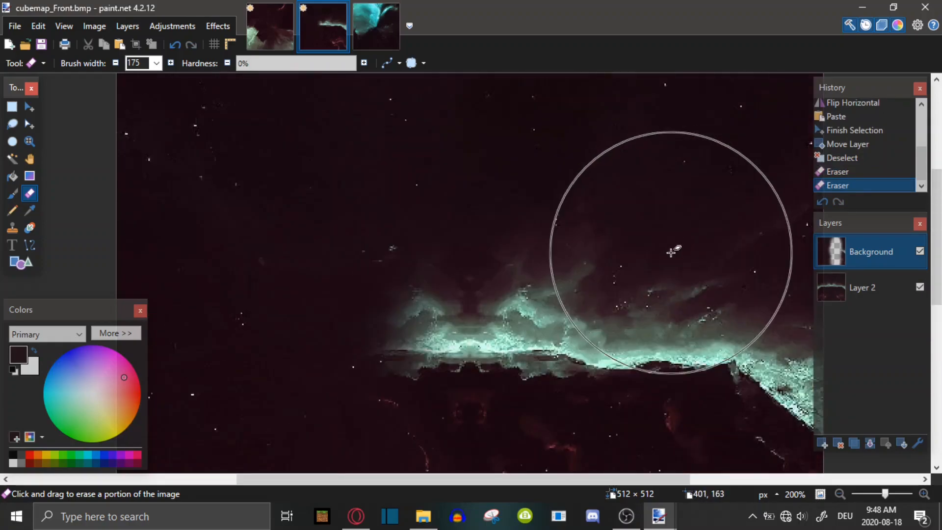
scroll(565, 292, "down", 1)
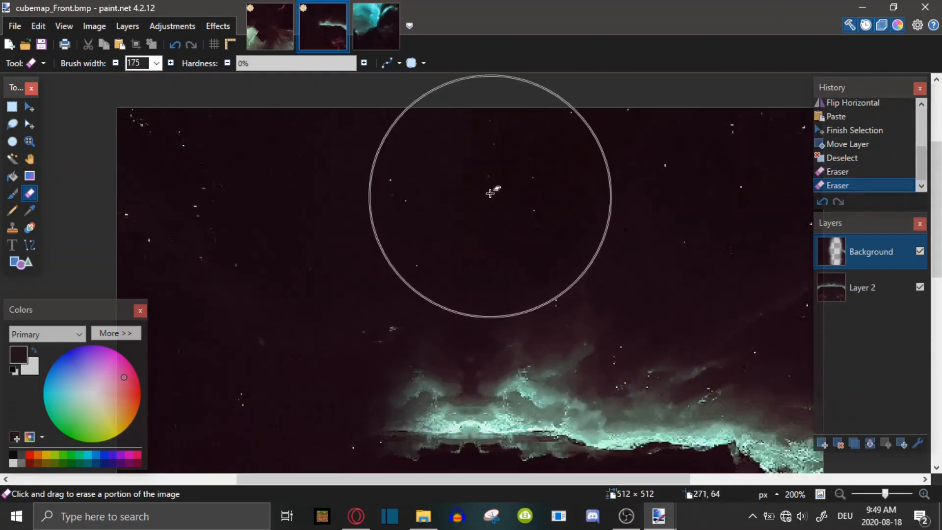
left_click(382, 21)
left_click_drag(883, 494, 891, 496)
scroll(475, 278, "down", 8)
scroll(480, 275, "down", 10)
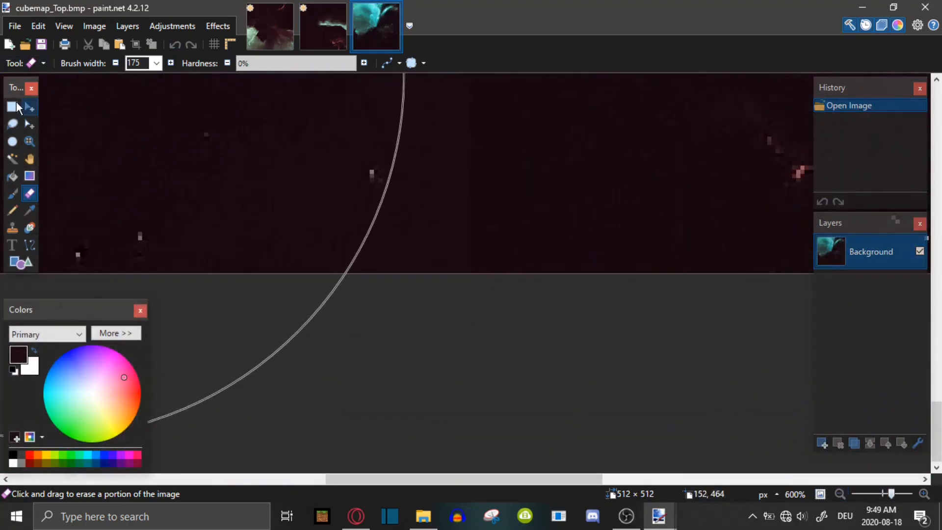
left_click(13, 107)
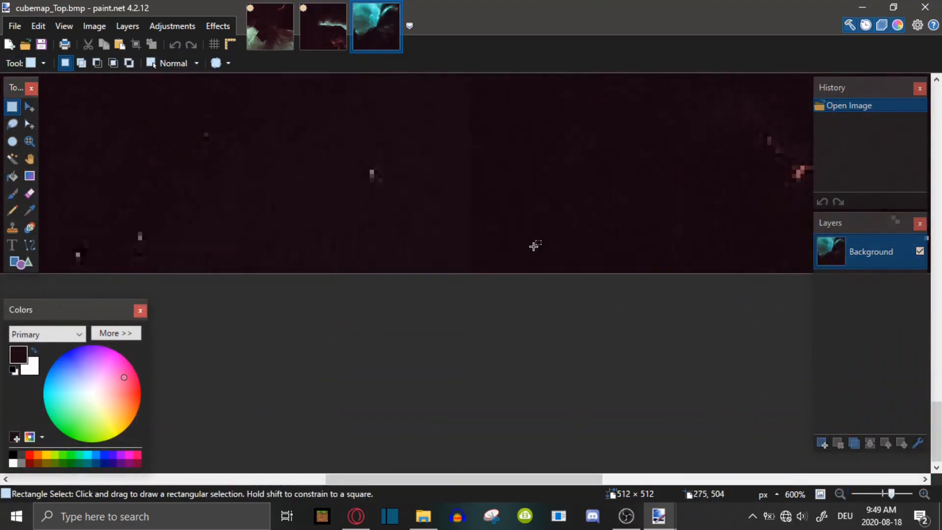
left_click_drag(581, 225, 931, 26)
left_click_drag(892, 493, 882, 497)
left_click(820, 494)
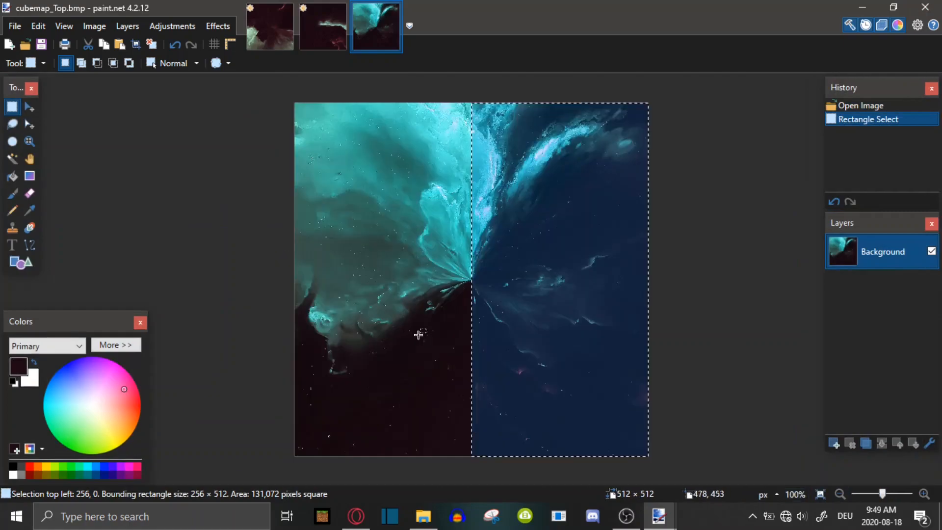
Add a new layer and paste a horizontally flipped copy of the image into it
left_click(834, 443)
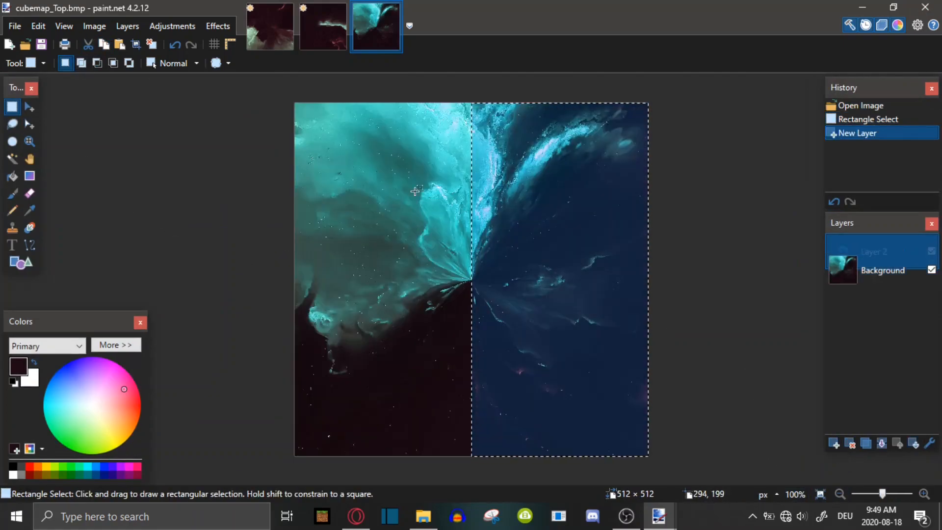
left_click(119, 44)
left_click(134, 30)
left_click(147, 134)
key("ctrl+v")
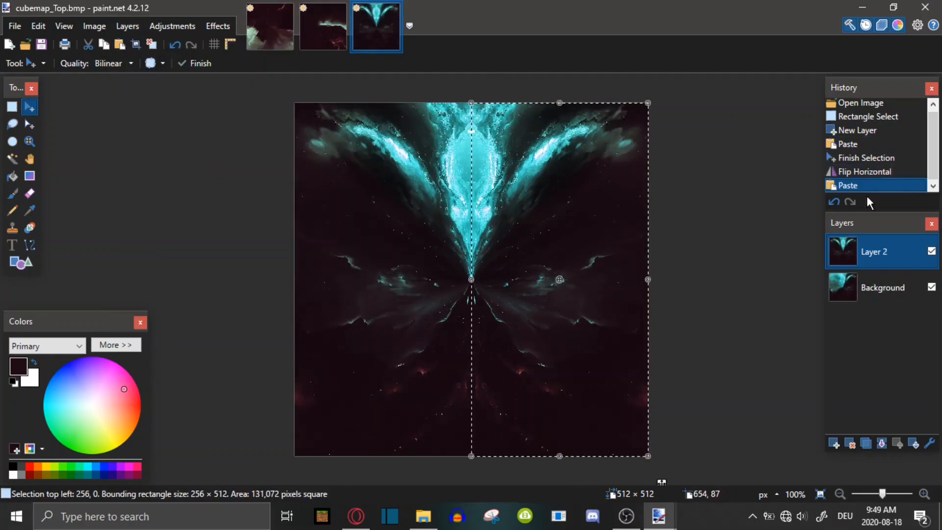
Move Layer 2 below the Background layer, select Background and deselect the selection
left_click_drag(890, 245, 885, 294)
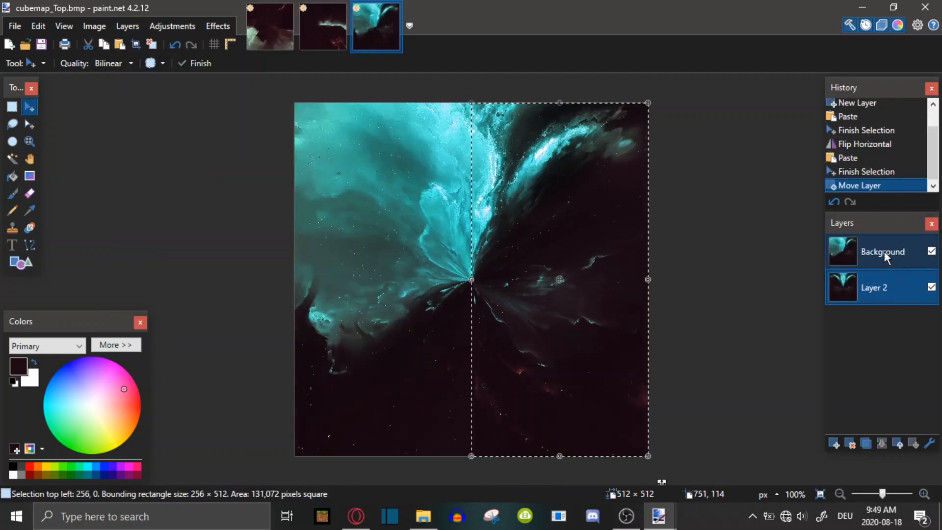
left_click(885, 253)
left_click(11, 109)
left_click(78, 112)
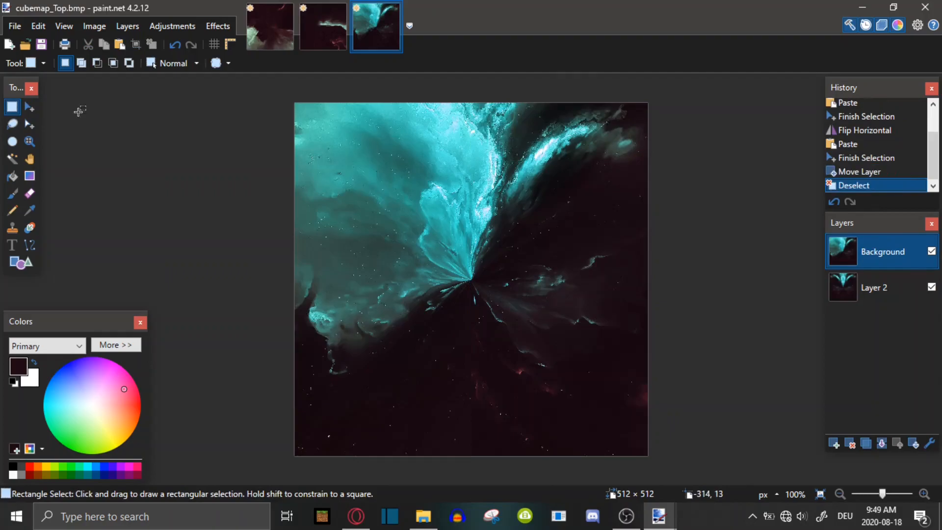
Erase a stroke across the lower right area of the Top image's Background layer
left_click(30, 194)
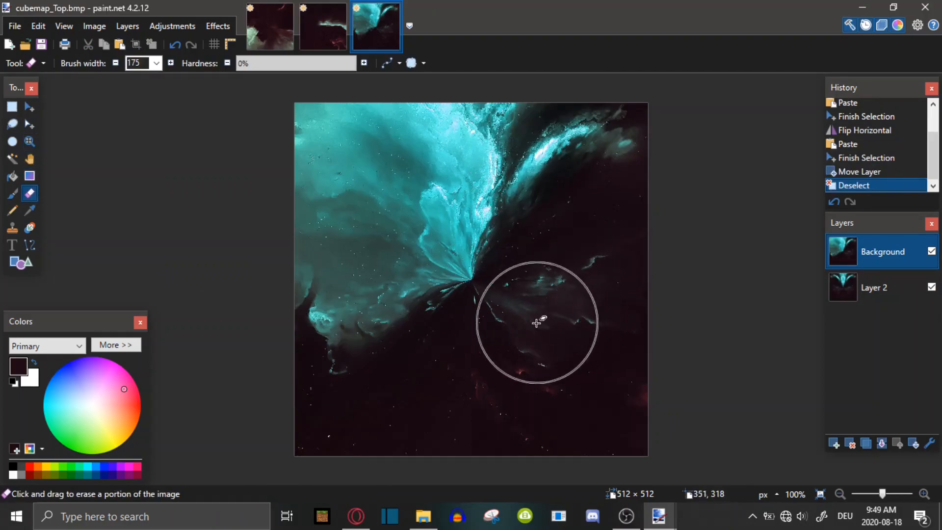
mouse_move(527, 347)
left_mouse_down()
mouse_move(513, 368)
mouse_move(514, 399)
mouse_move(534, 347)
mouse_move(821, 436)
left_mouse_up()
scroll(637, 382, "up", 7, "ctrl")
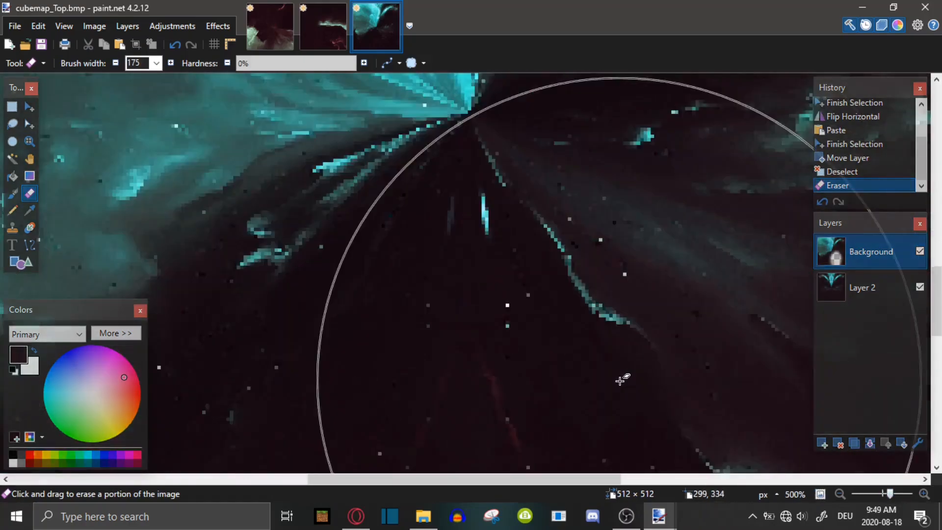
scroll(731, 414, "down", 2)
scroll(751, 420, "up", 7)
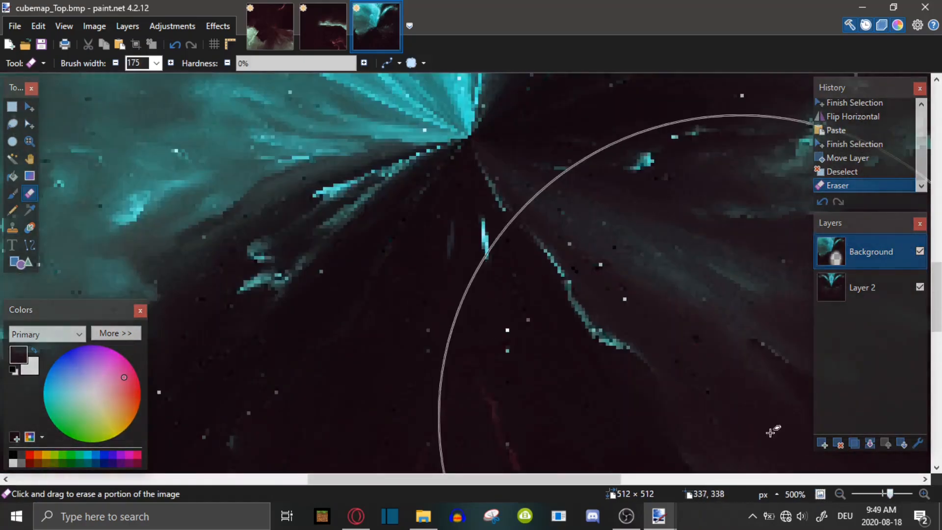
left_click_drag(889, 493, 886, 490)
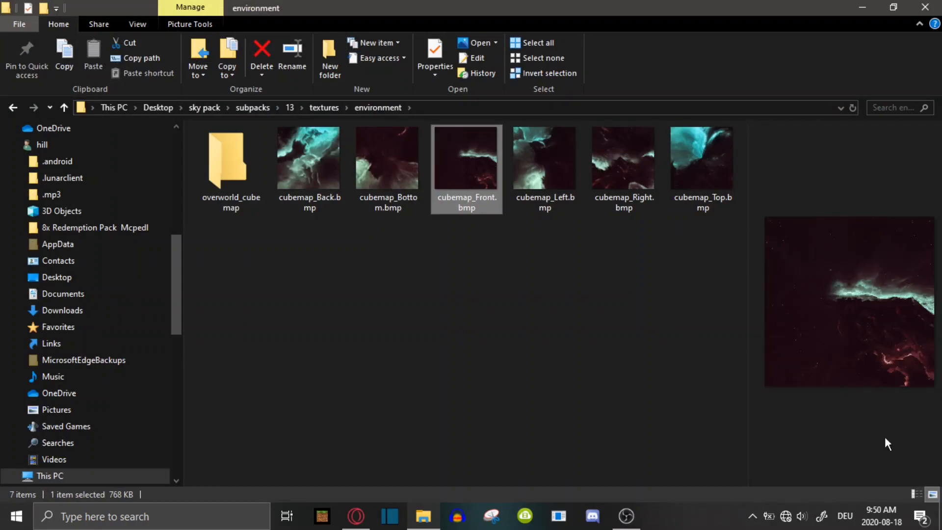
Move the six cubemap BMP files into the overworld_cubemap folder and open that folder
left_click(418, 311)
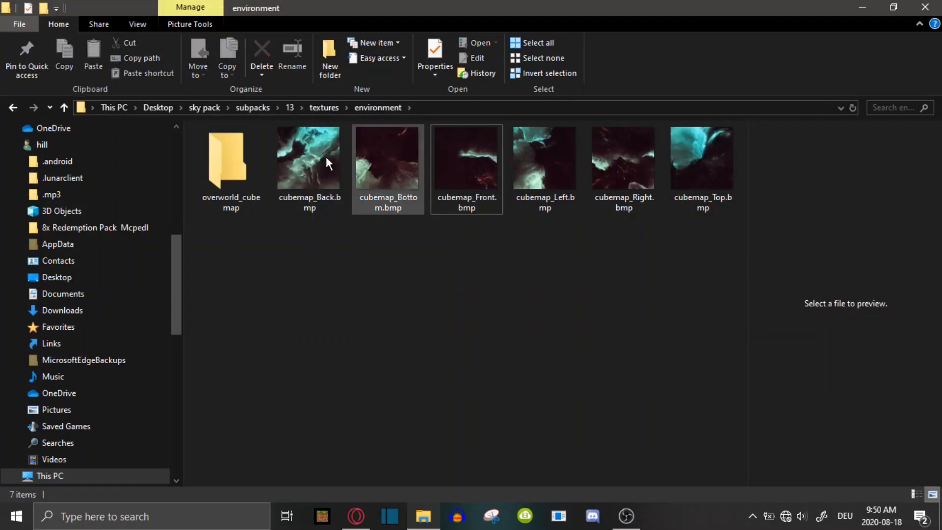
left_click_drag(356, 272, 599, 147)
left_click_drag(312, 162, 308, 209)
left_click_drag(379, 187, 211, 187)
left_click_drag(309, 187, 235, 187)
left_click_drag(380, 187, 235, 186)
left_click_drag(307, 186, 241, 186)
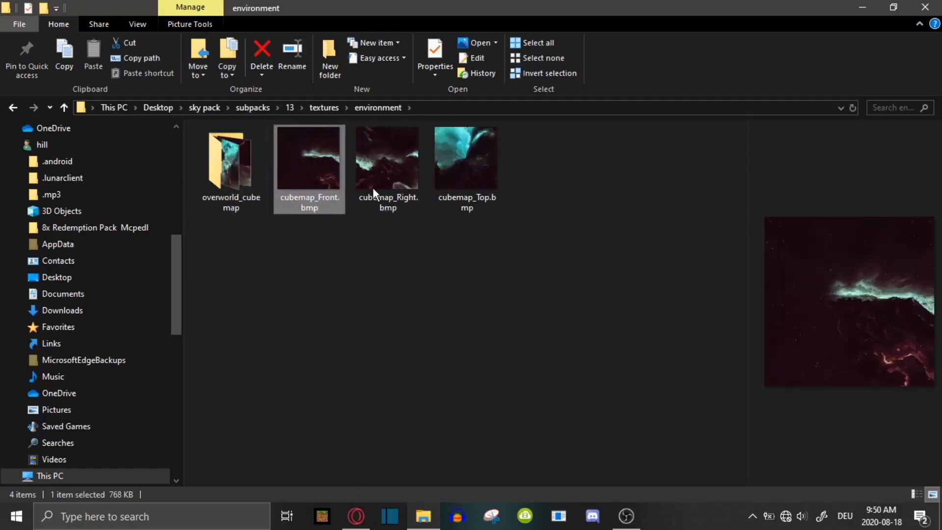
left_click_drag(305, 191, 229, 196)
left_click_drag(398, 163, 209, 181)
left_click_drag(297, 156, 223, 196)
left_click(320, 164)
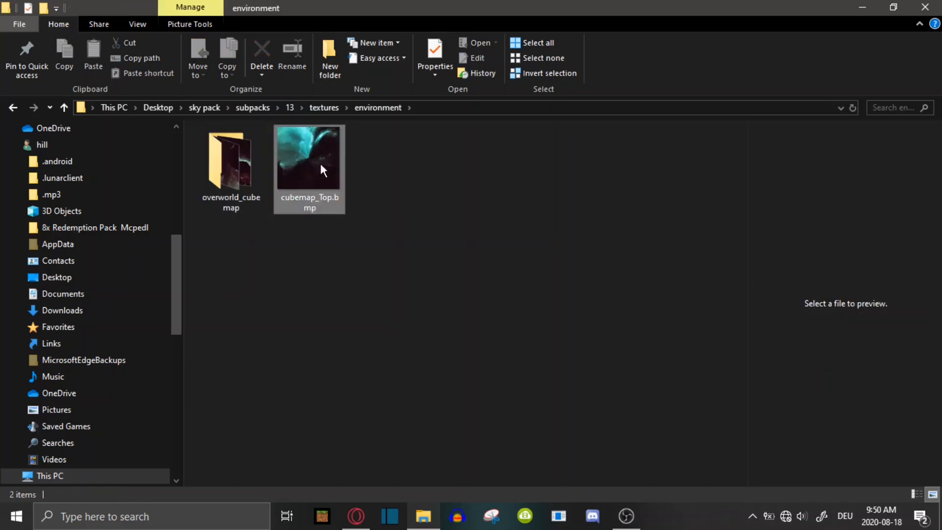
double_click(224, 164)
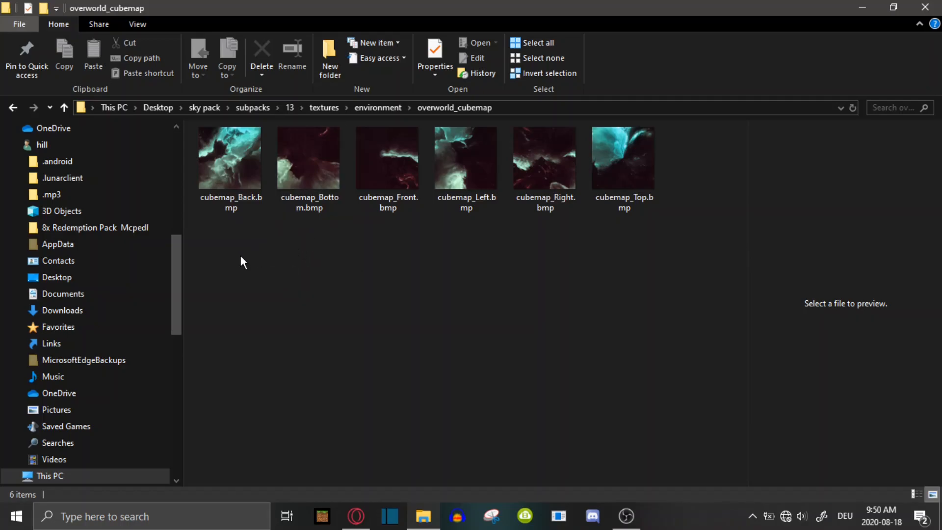
Preview the cubemap images in the folder one by one
left_click(220, 190)
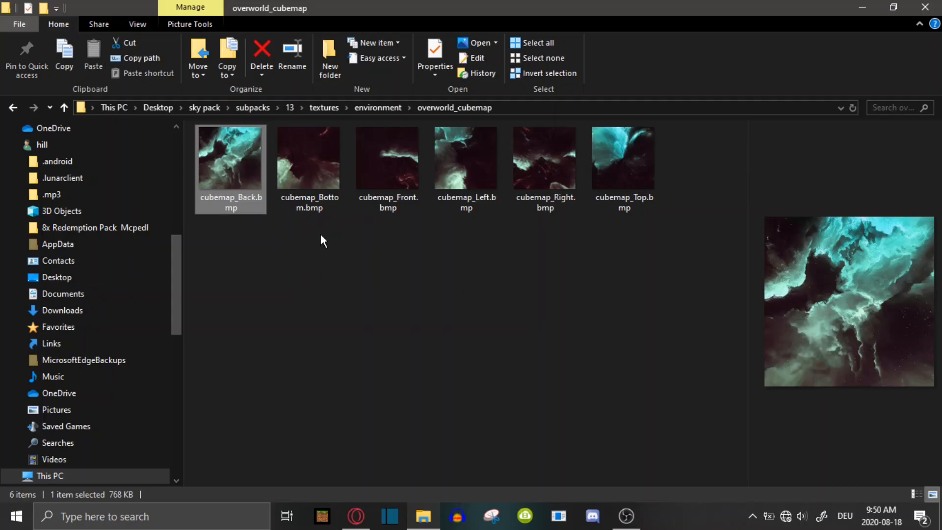
left_click(265, 234)
left_click(263, 183)
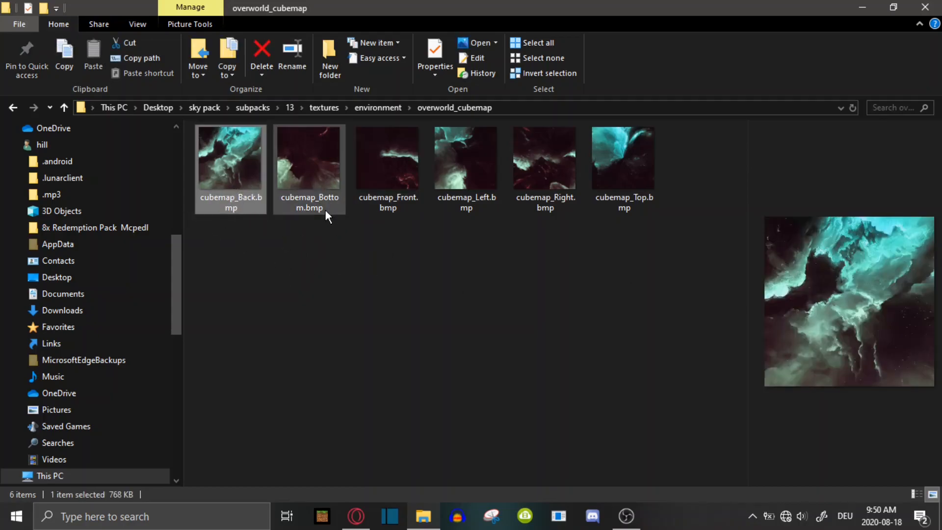
left_click(245, 225)
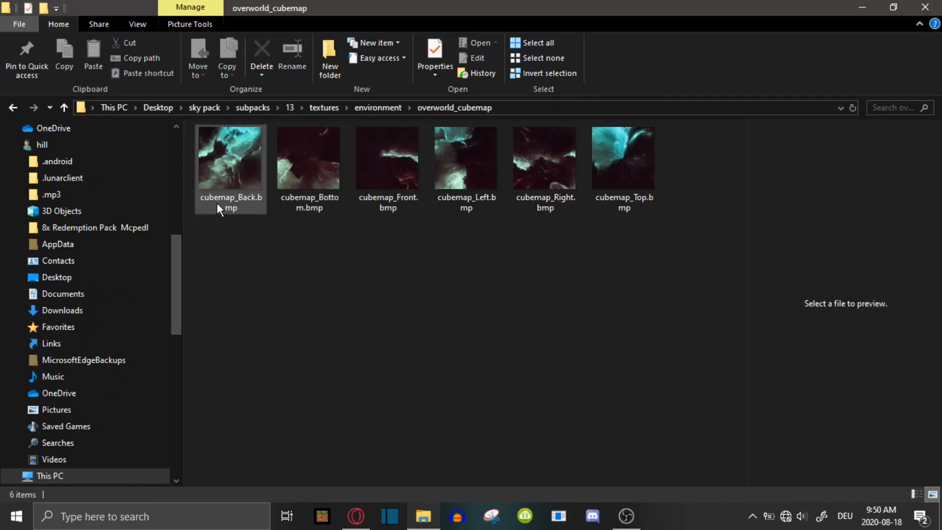
left_click(217, 203)
left_click(418, 220)
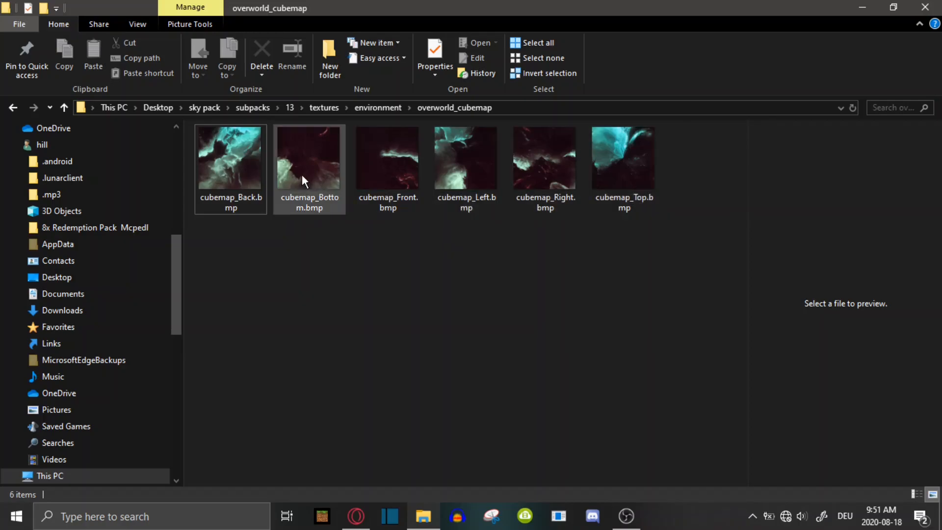
mouse_move(302, 175)
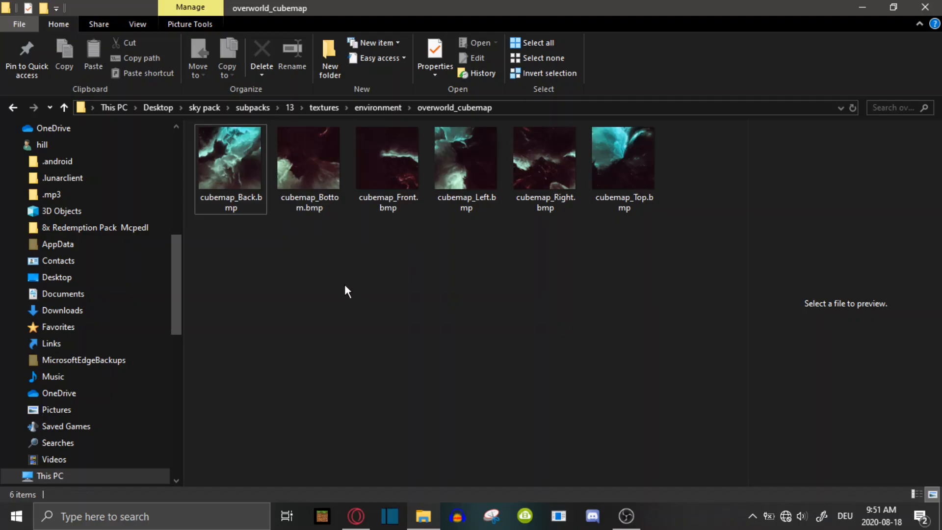
Rename cubemap_Front.bmp as cubemap_0.png, accepting the extension change
right_click(405, 189)
left_click(461, 473)
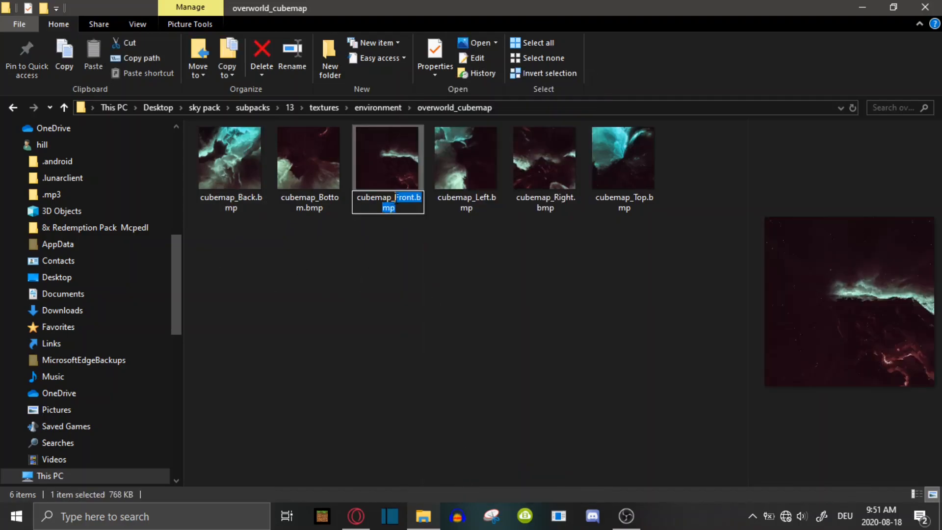
type("0.png")
key("Return")
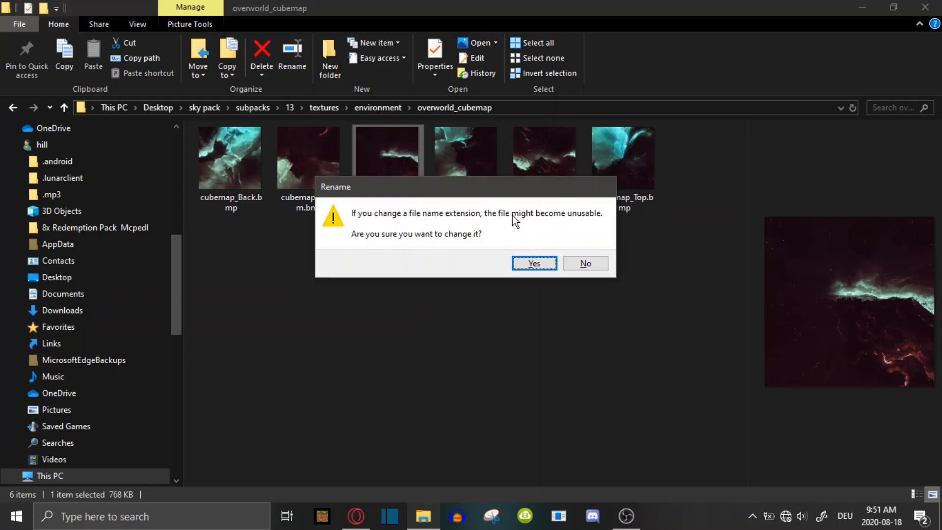
left_click(534, 263)
left_click(320, 271)
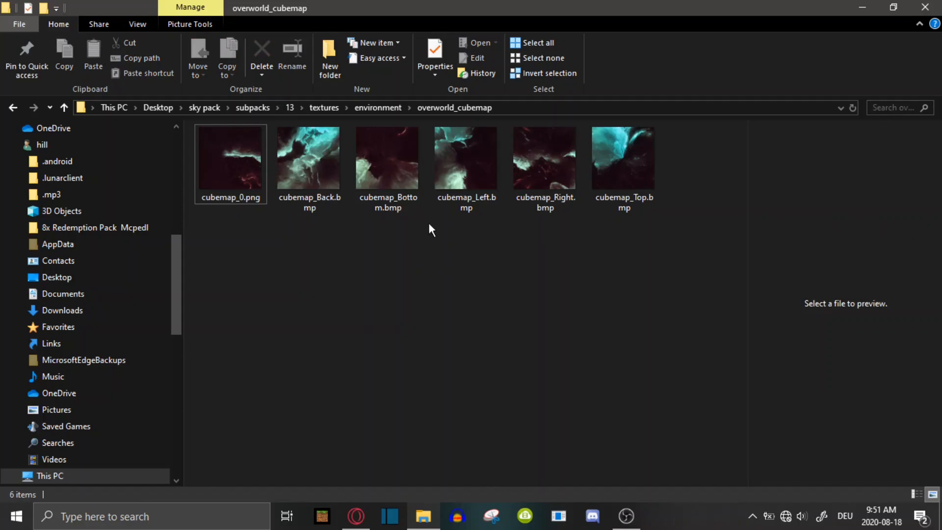
Rename cubemap_Right.bmp as cubemap_1.png, accepting the extension change
right_click(542, 201)
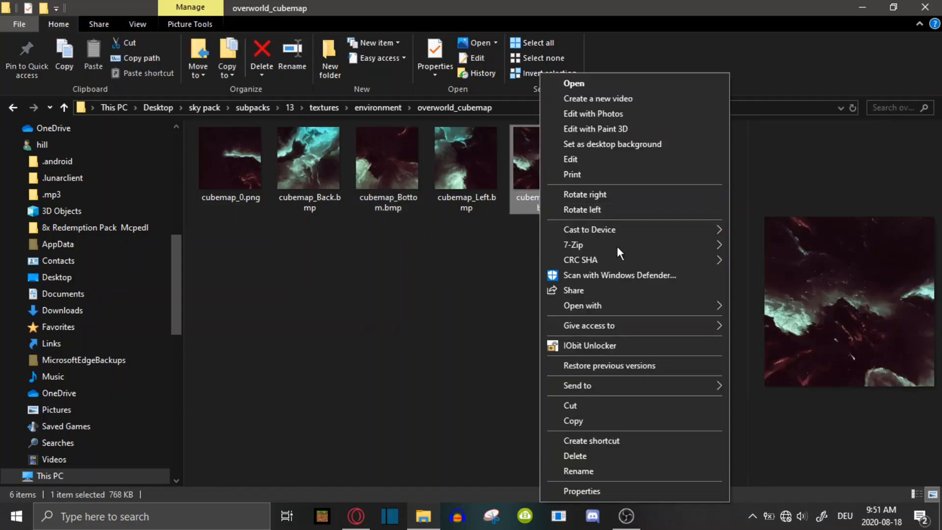
left_click(594, 470)
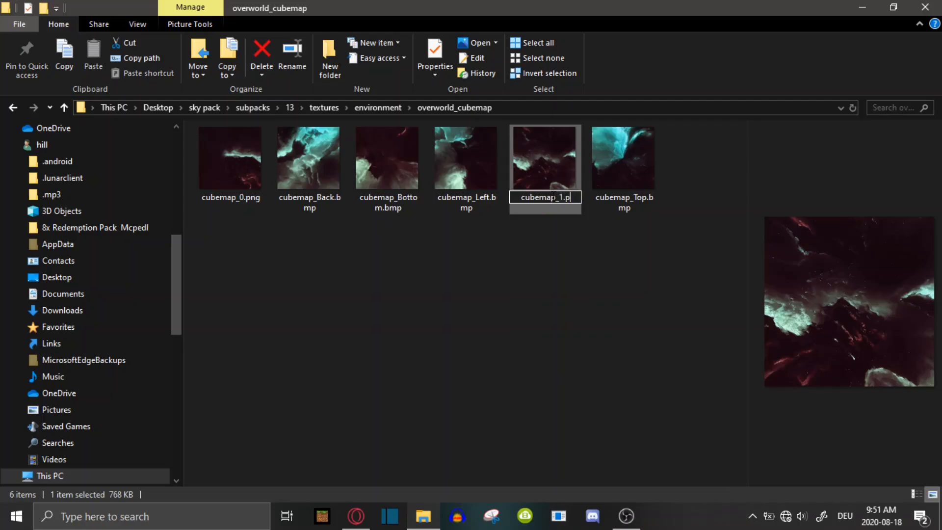
key("Return")
left_click(545, 263)
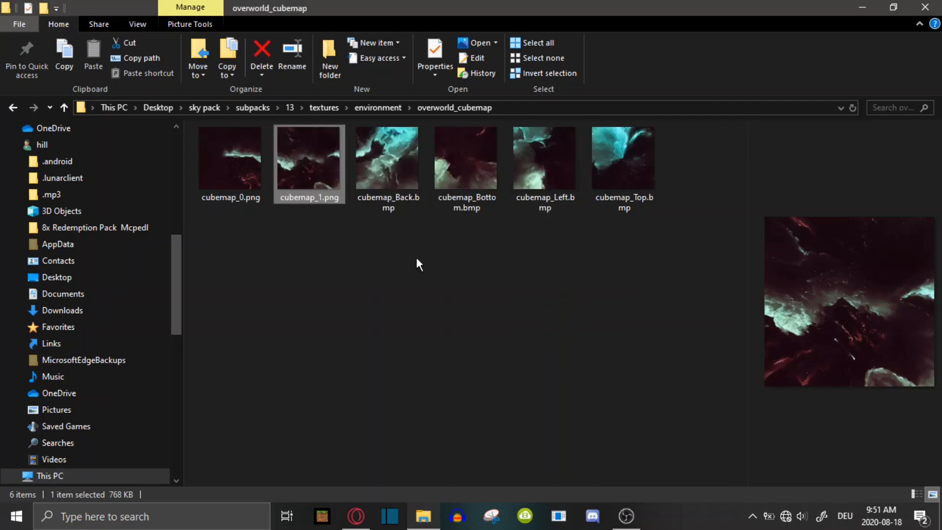
left_click(452, 253)
Rename cubemap_Back.bmp as cubemap_2.png, accepting the extension change
right_click(409, 196)
left_click(471, 469)
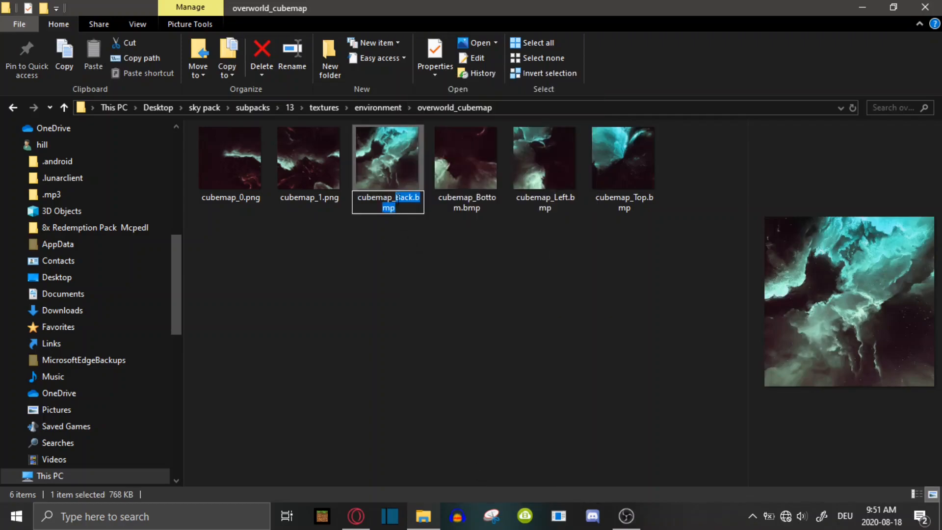
type("cubemap_2.png")
key("Return")
left_click(537, 263)
left_click(558, 266)
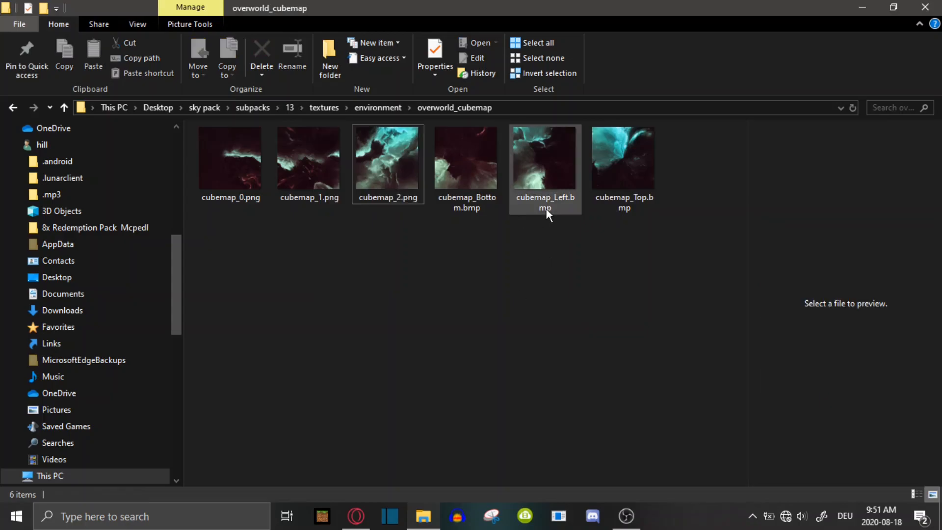
Rename cubemap_Left.bmp as cubemap_3.png, accepting the extension change
left_click(534, 205)
right_click(534, 204)
left_click(591, 469)
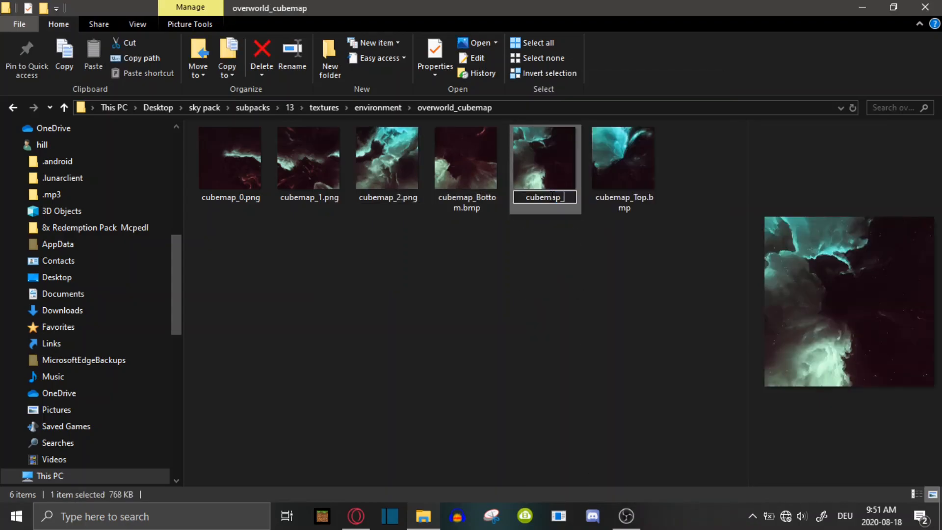
type("cubemap_3.png")
key("Return")
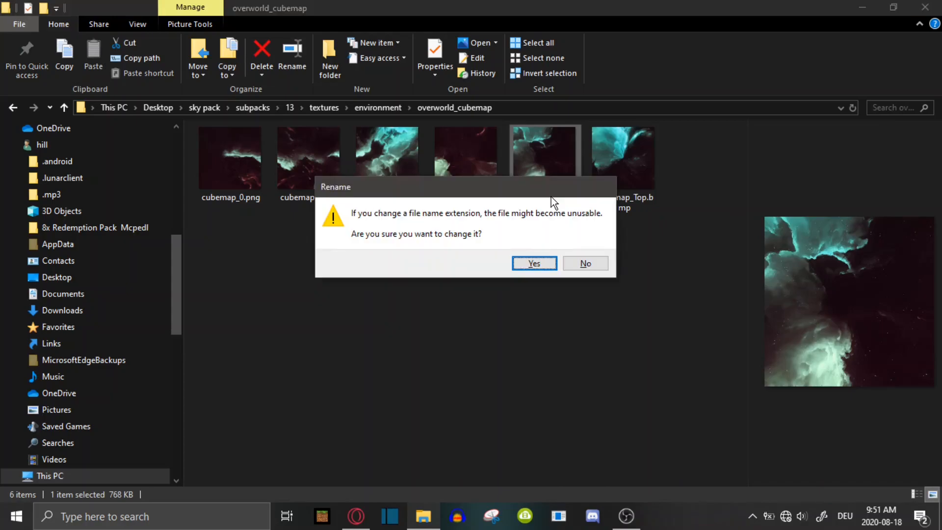
left_click(537, 263)
left_click(543, 277)
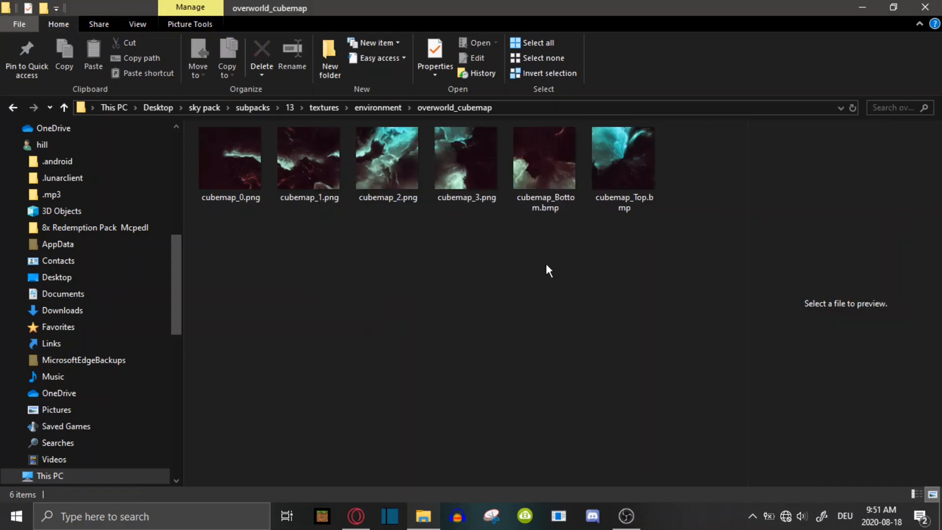
Rename cubemap_Bottom.bmp as cubemap_5.png, accepting the extension change
left_click(567, 197)
right_click(567, 196)
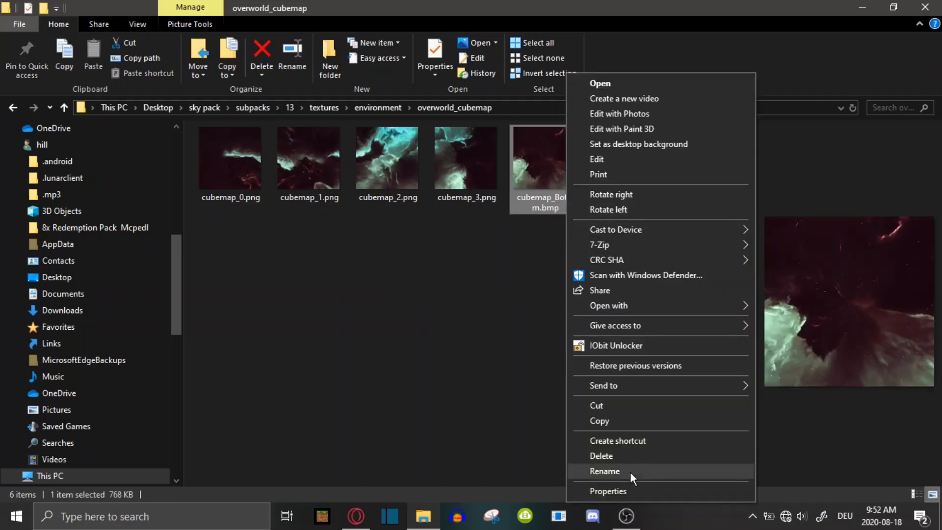
left_click(630, 471)
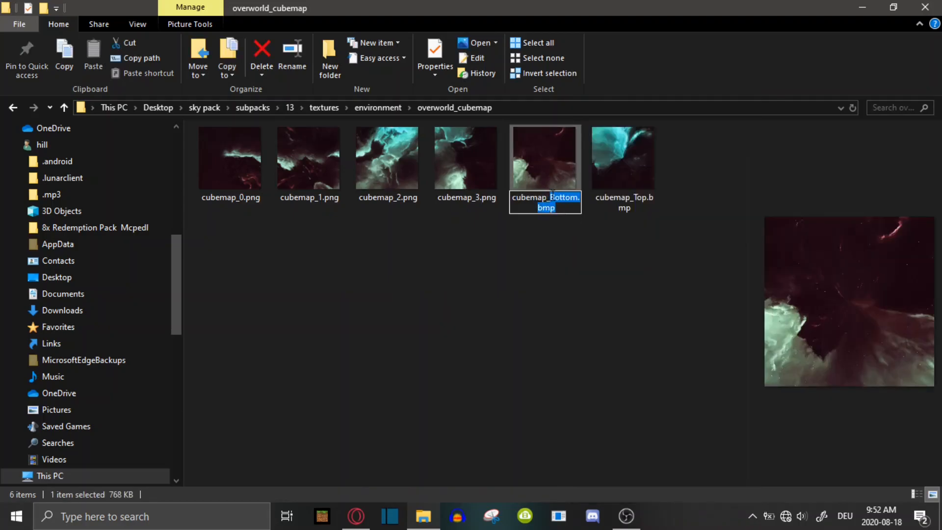
key("Return")
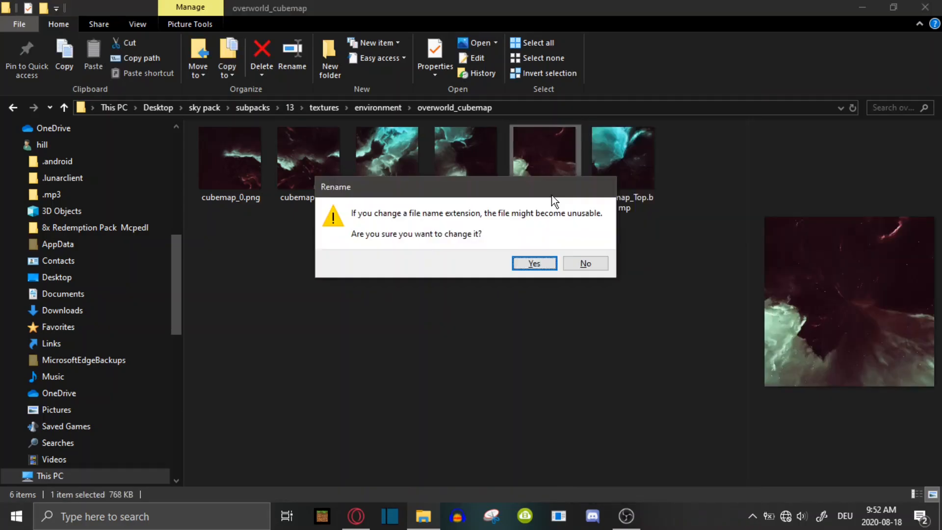
left_click(546, 267)
Rename cubemap_Top.bmp as cubemap_4.png, accepting the extension change
left_click(636, 193)
right_click(636, 192)
left_click(697, 472)
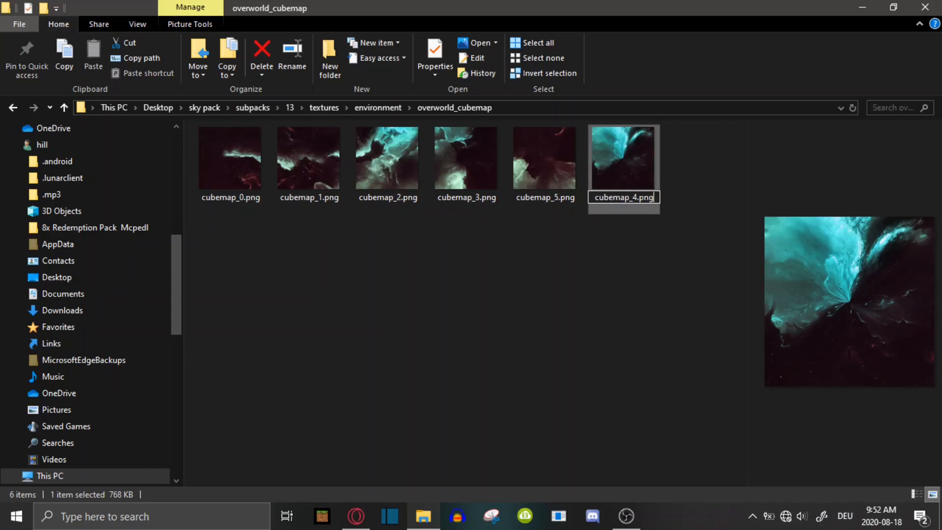
key("Return")
left_click(561, 283)
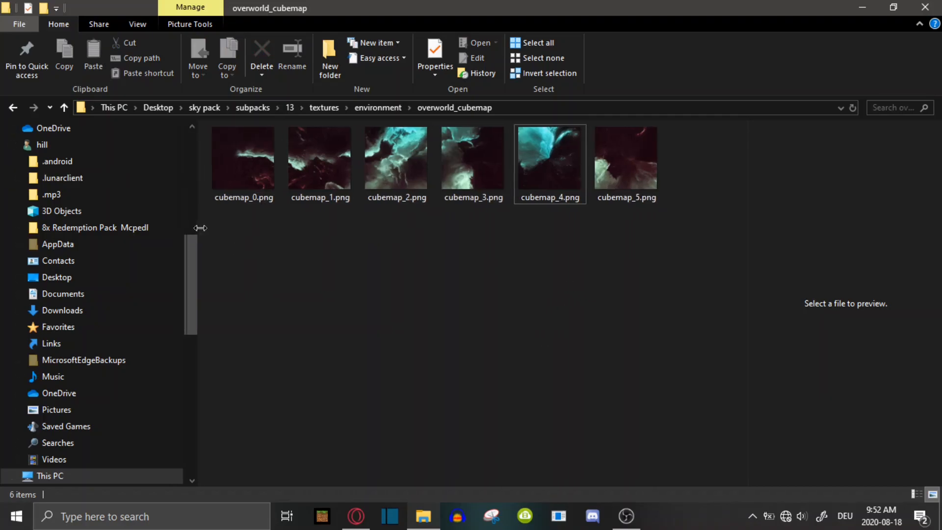
Open cubemap_0 - Copy.bmp from subpack 11's textures folder in paint.net
left_click_drag(184, 228, 177, 223)
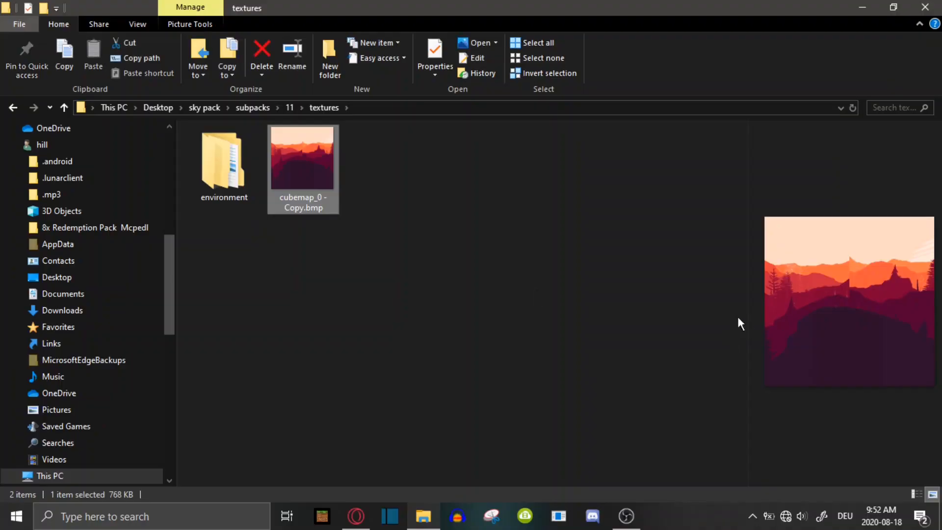
left_click_drag(748, 298, 476, 295)
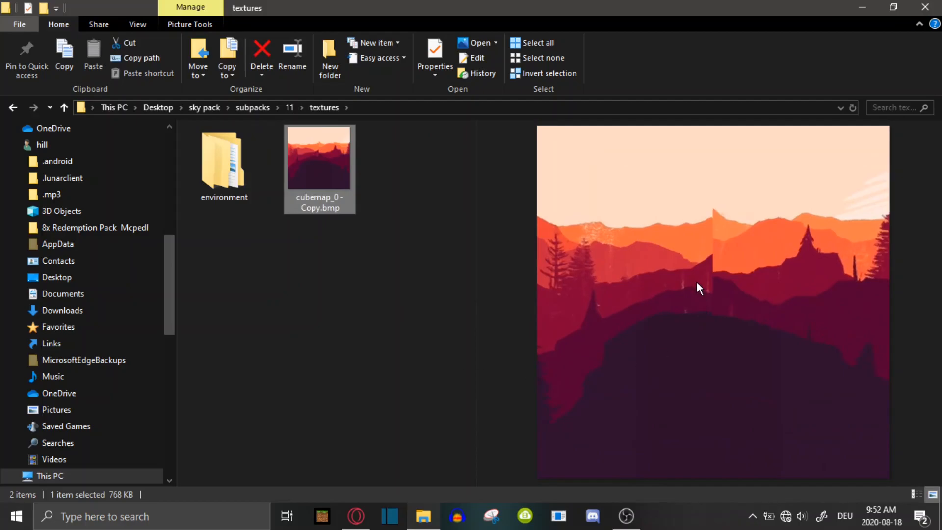
right_click(310, 190)
mouse_move(360, 305)
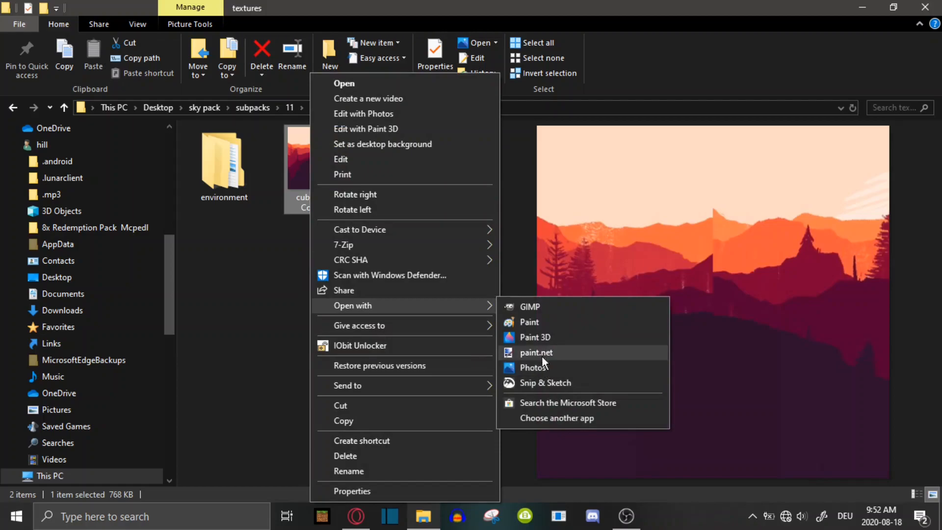
left_click(542, 354)
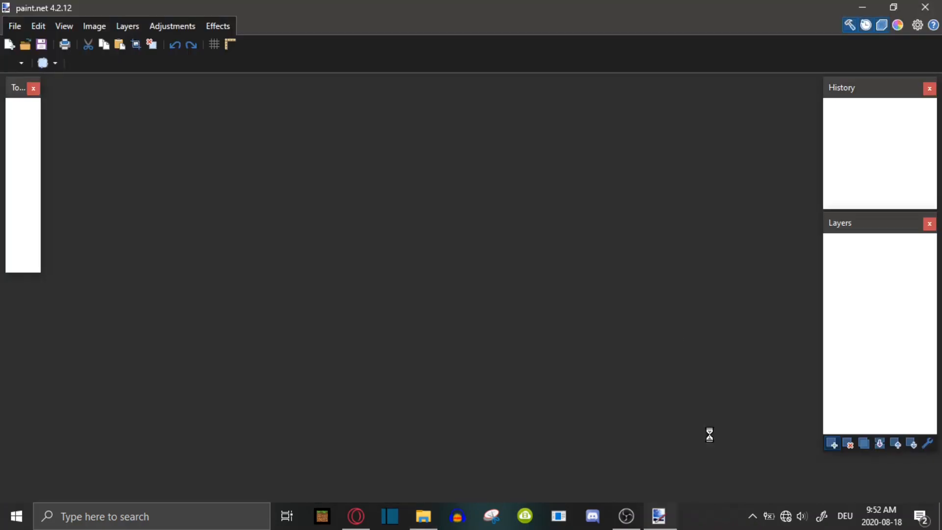
left_click_drag(883, 491, 884, 493)
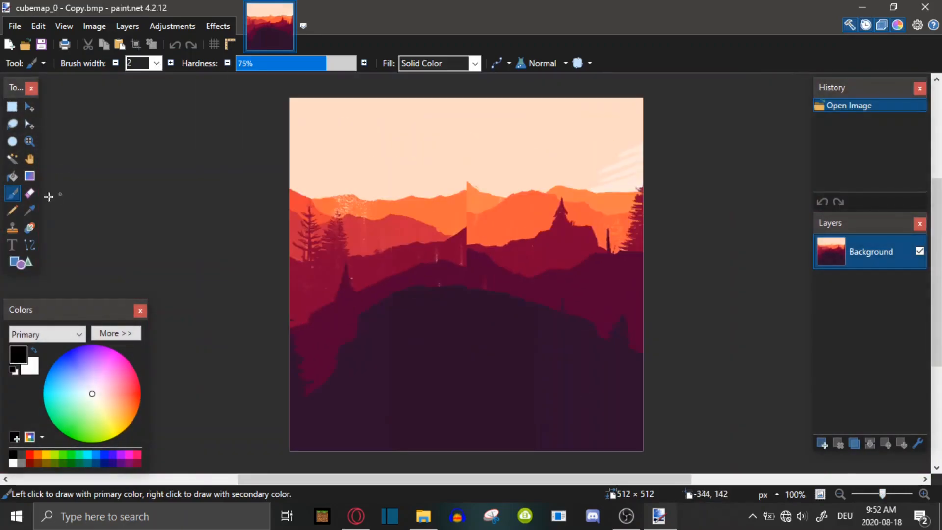
Erase near the seam with the Eraser, then revert the image history back to Open Image
left_click(30, 194)
left_click(12, 107)
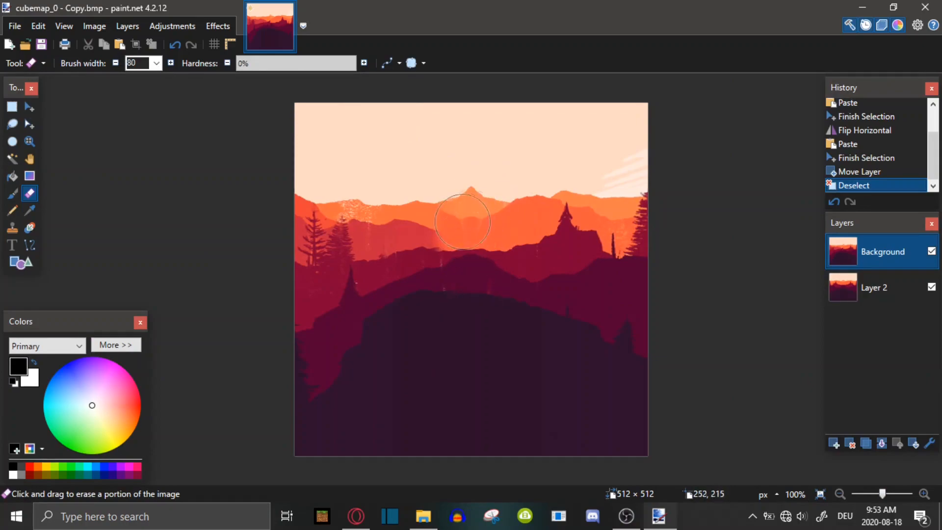
left_click(485, 288)
left_click_drag(883, 495, 885, 494)
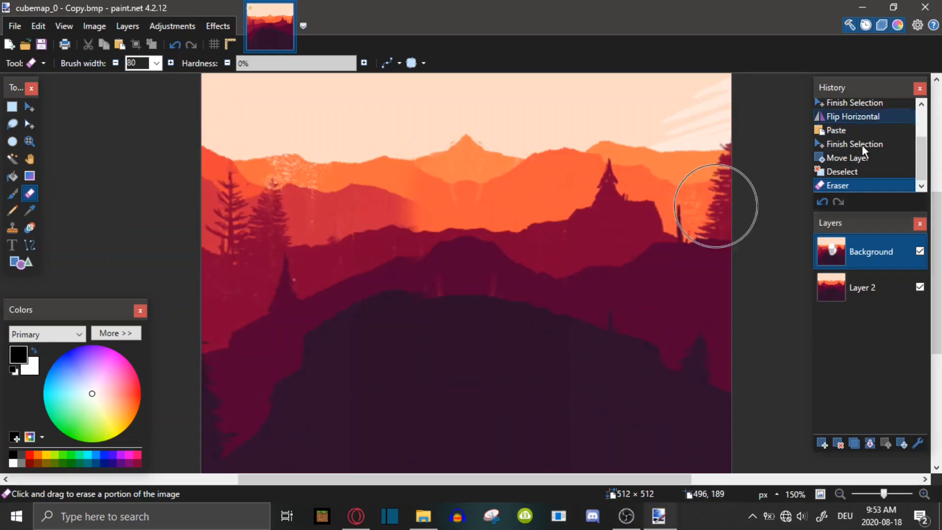
scroll(854, 157, "up", 2)
left_click(871, 106)
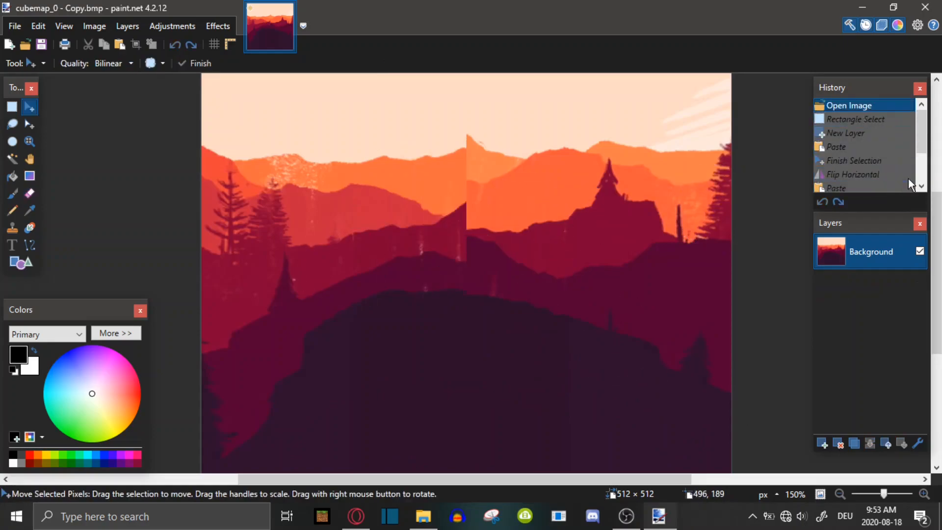
Open the overworld_cubemap folder inside subpack 11's environment folder
left_click(428, 519)
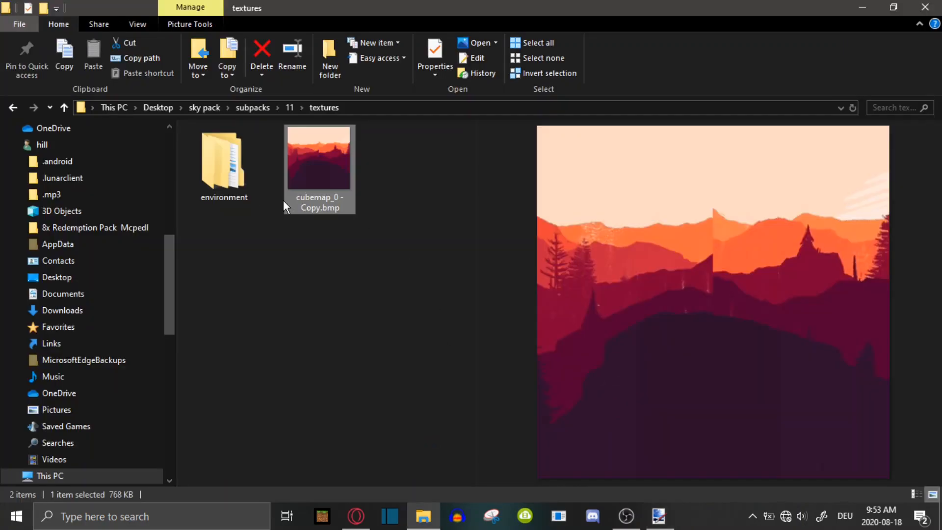
double_click(244, 192)
double_click(244, 191)
left_click(273, 308)
left_click(240, 165)
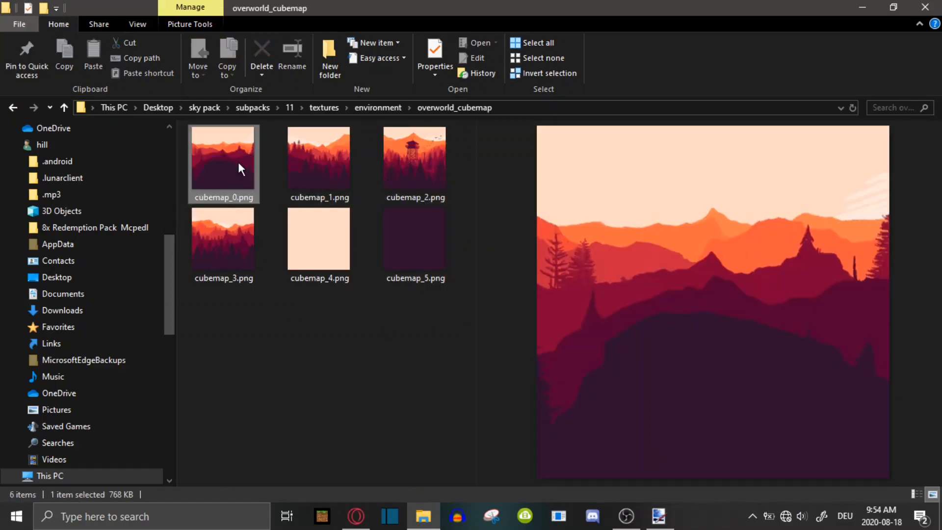
left_click_drag(476, 206, 364, 206)
Copy cubemap_0.png to the clipboard and return to paint.net
right_click(229, 155)
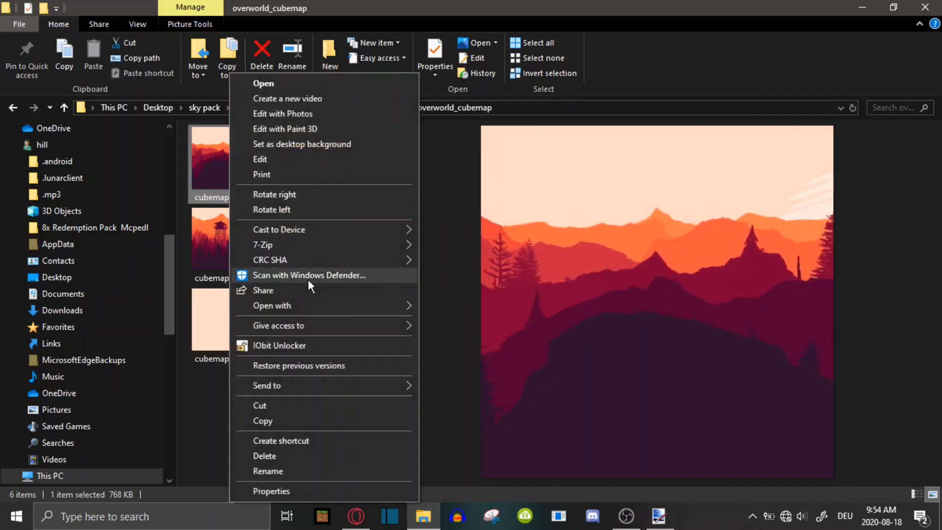
mouse_move(304, 306)
left_click(482, 368)
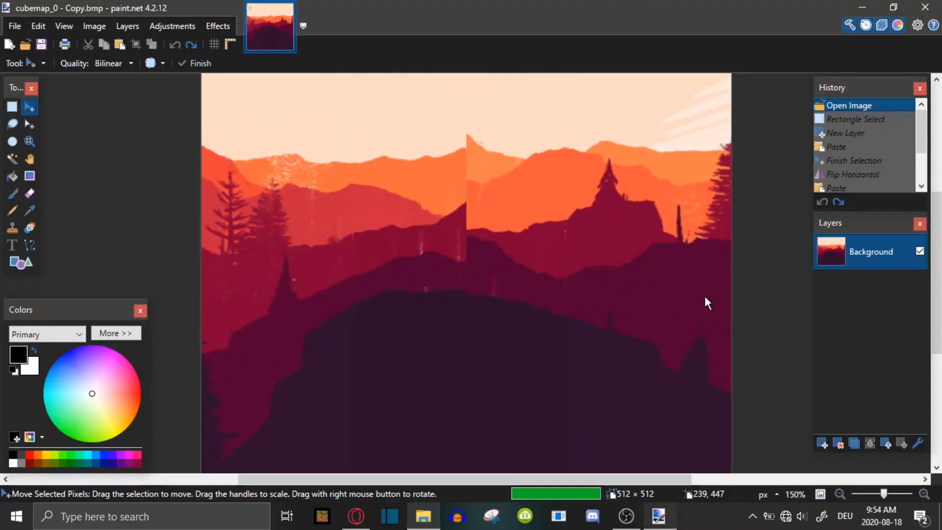
left_click(591, 285)
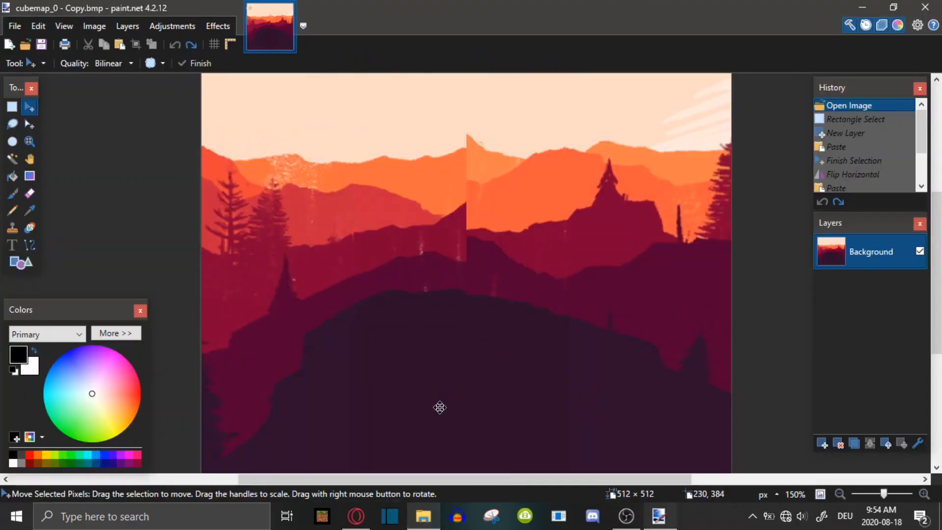
key("alt+Tab")
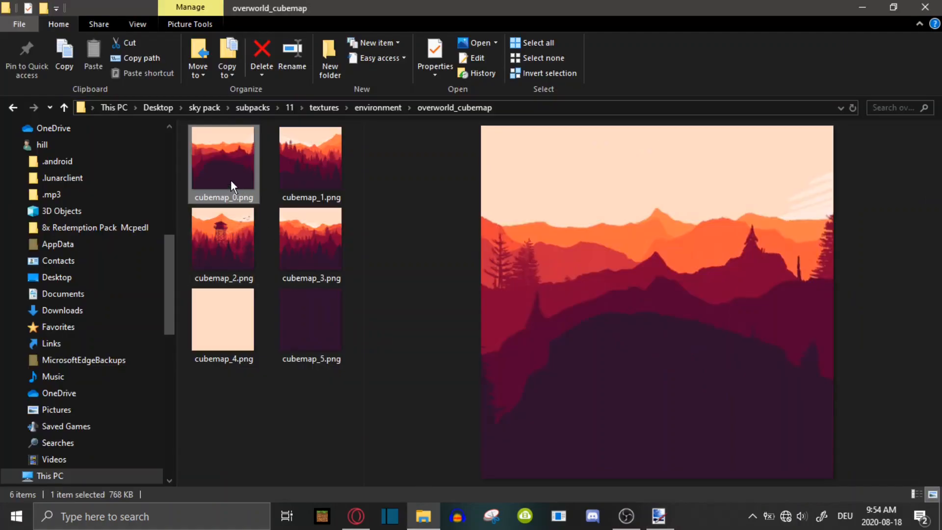
right_click(222, 182)
left_click(256, 421)
left_click(658, 515)
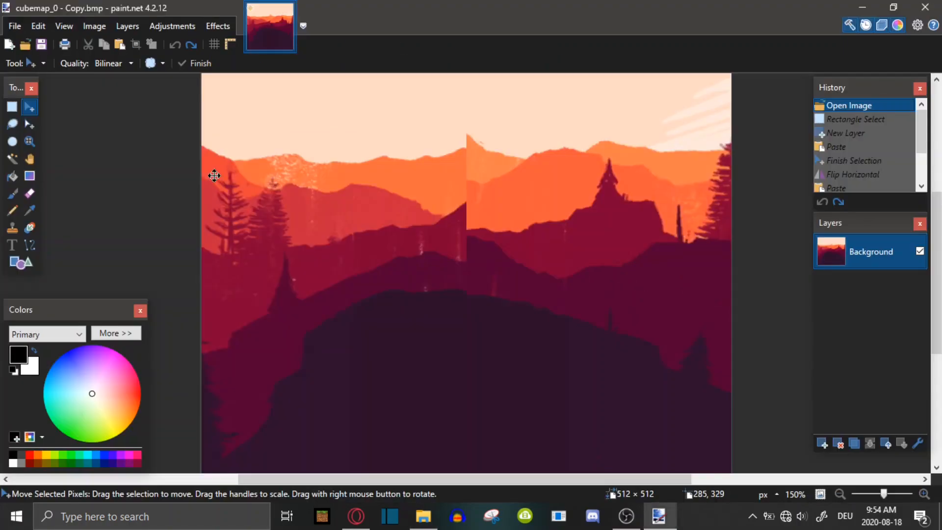
Create a new image, paste the copied cubemap_0.png into it and deselect it
left_click(25, 27)
left_click(26, 44)
key("Return")
key("ctrl+v")
left_click(282, 28)
left_click_drag(238, 167, 242, 175)
left_click(852, 124)
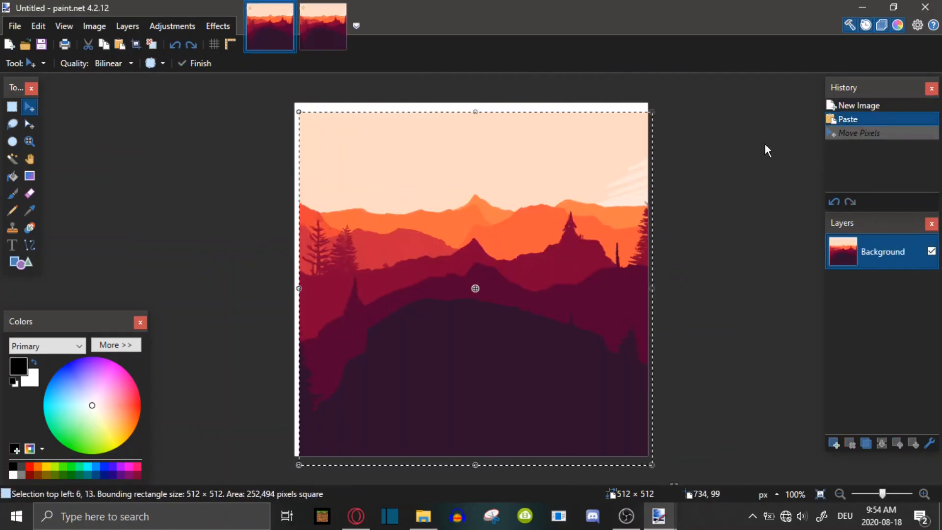
left_click(13, 107)
left_click(105, 109)
Switch back and forth between the new image and cubemap_0 - Copy.bmp to compare them
left_click(310, 13)
left_click(263, 21)
left_click(331, 30)
left_click(821, 494)
left_click(292, 23)
left_click(300, 19)
left_click(290, 23)
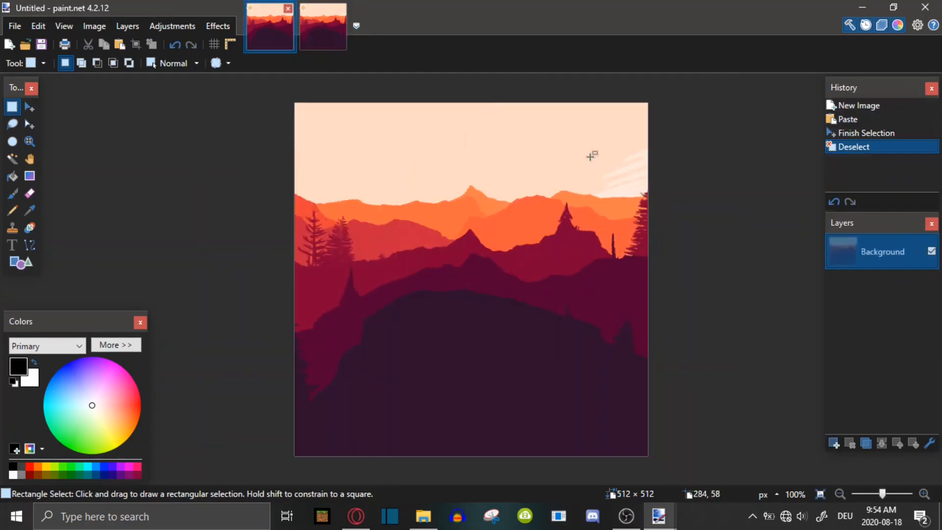
left_click(325, 30)
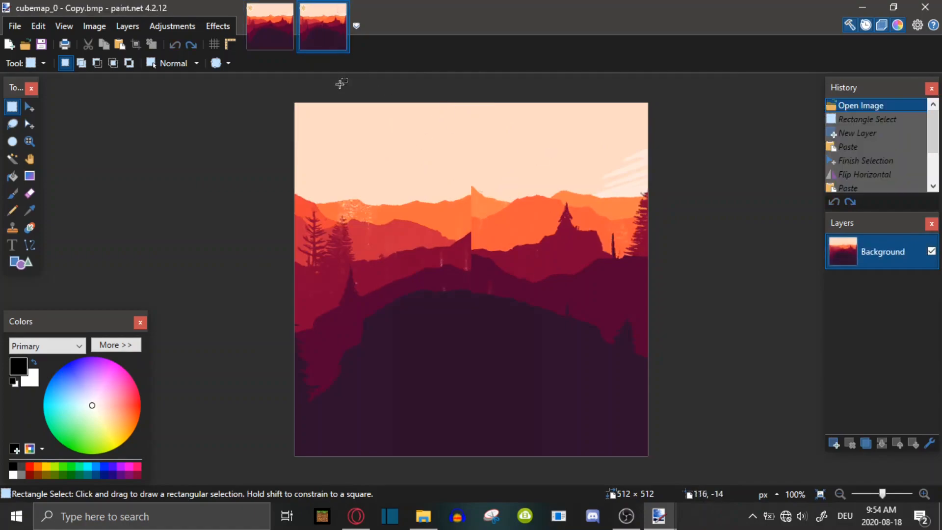
left_click(276, 25)
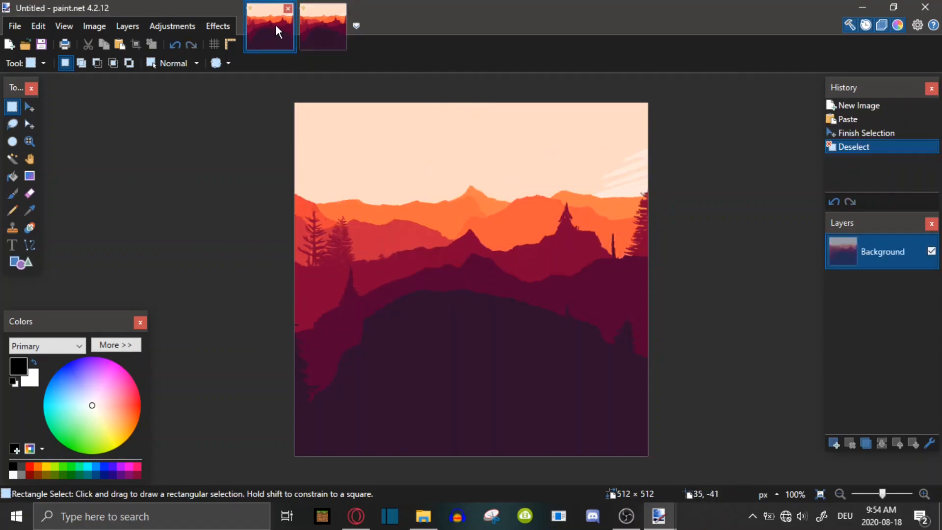
left_click(327, 48)
left_click(276, 29)
left_click(337, 27)
Pick the dark red ridge colour near the seam and set the Paintbrush width to 8
left_click(15, 194)
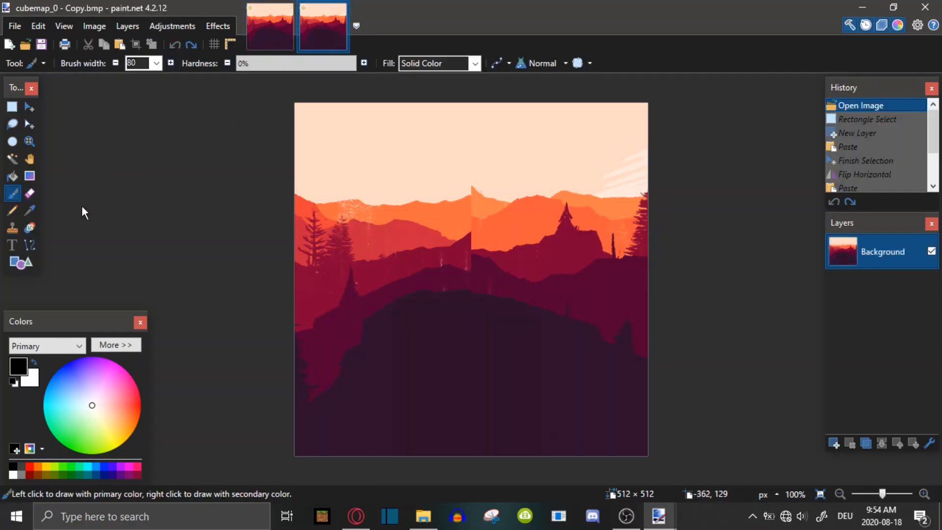
left_click_drag(886, 498, 891, 494)
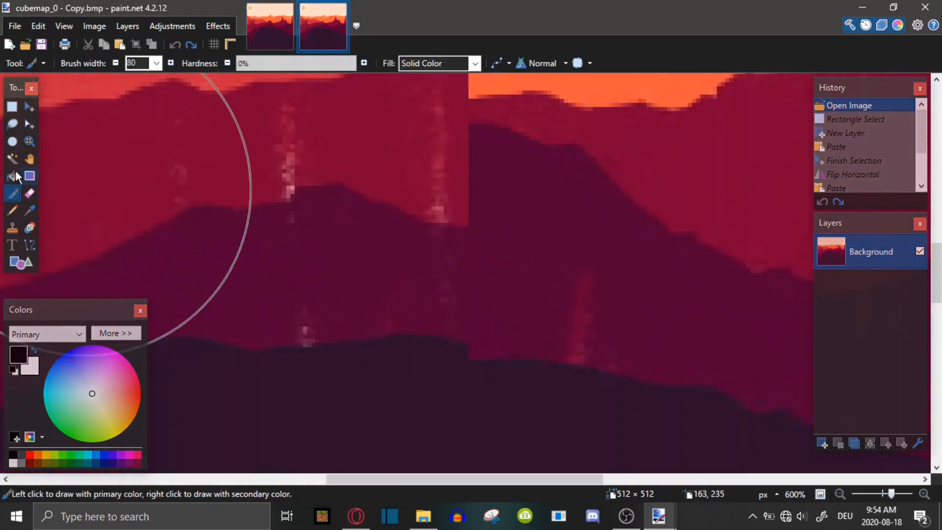
key("k")
left_click(371, 138)
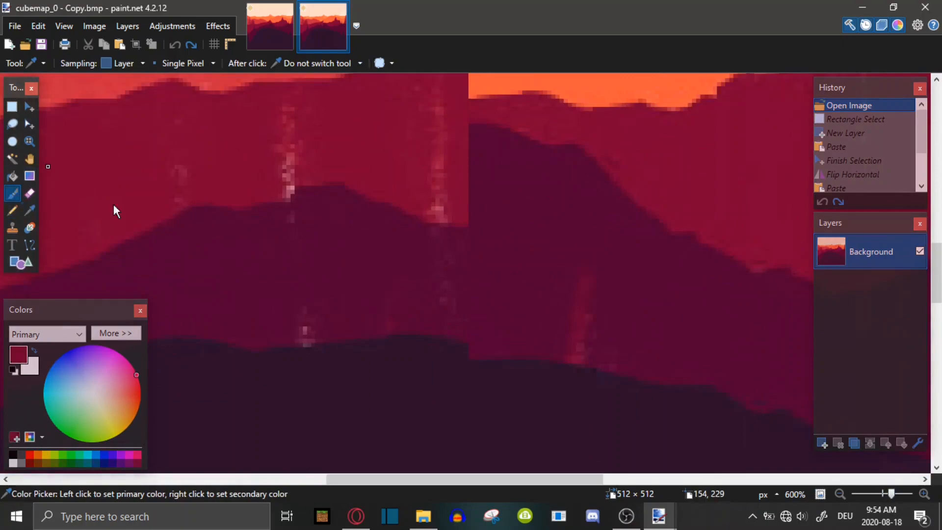
key("b")
left_click(156, 63)
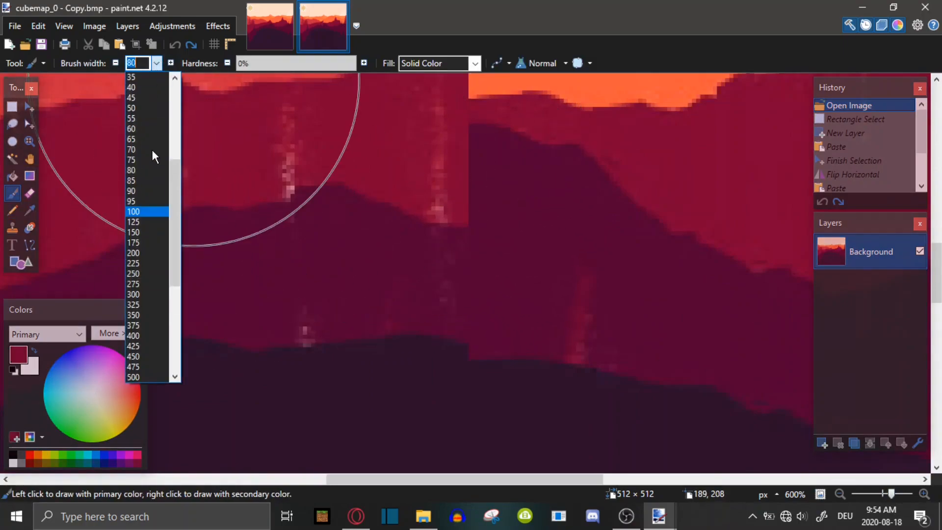
type("8")
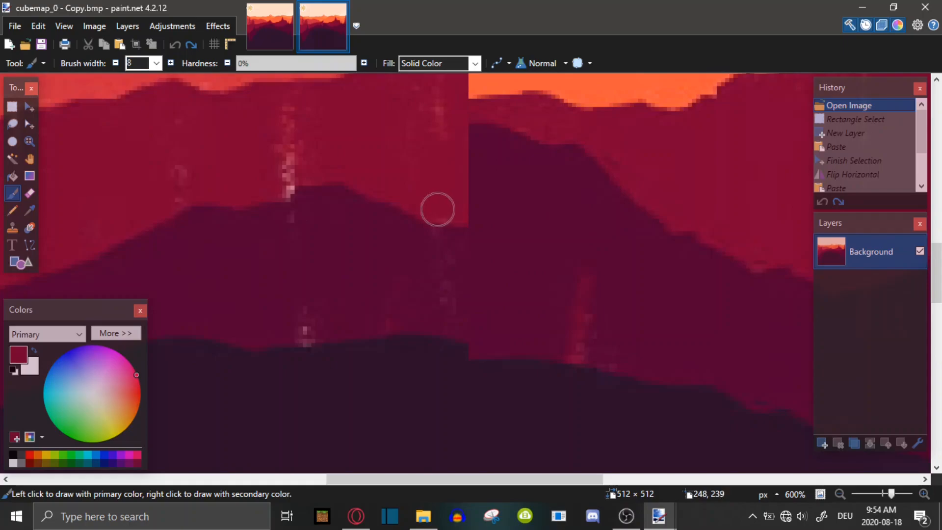
Paint small strokes along the seam where the mountain ridges meet
left_click(425, 131)
scroll(400, 130, "up", 2)
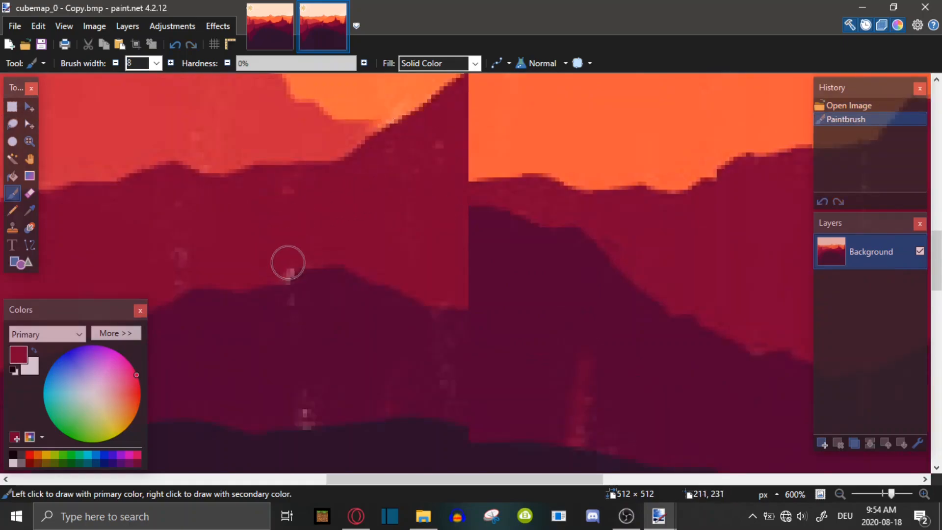
left_click(199, 255)
scroll(422, 174, "up", 2)
left_click(445, 191)
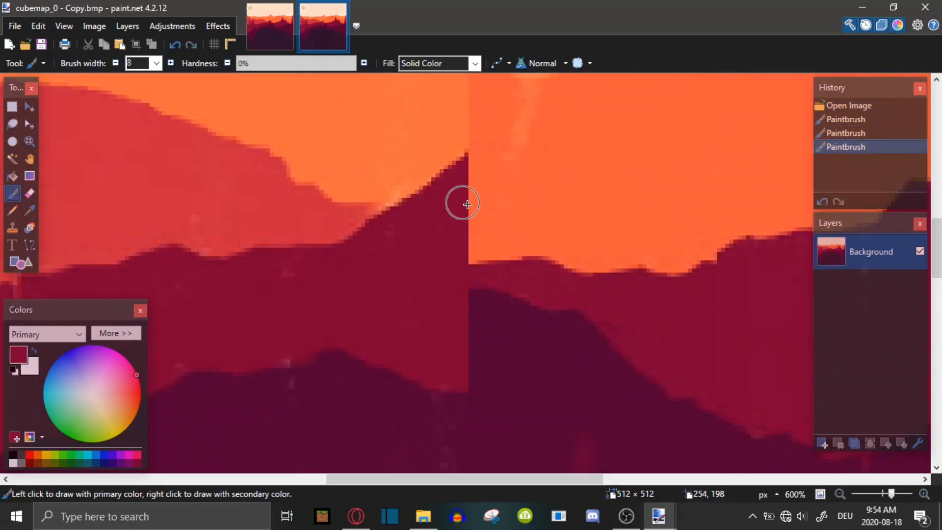
Set the brush width to 5 and paint strokes over the ridge peak at the seam
left_click(156, 63)
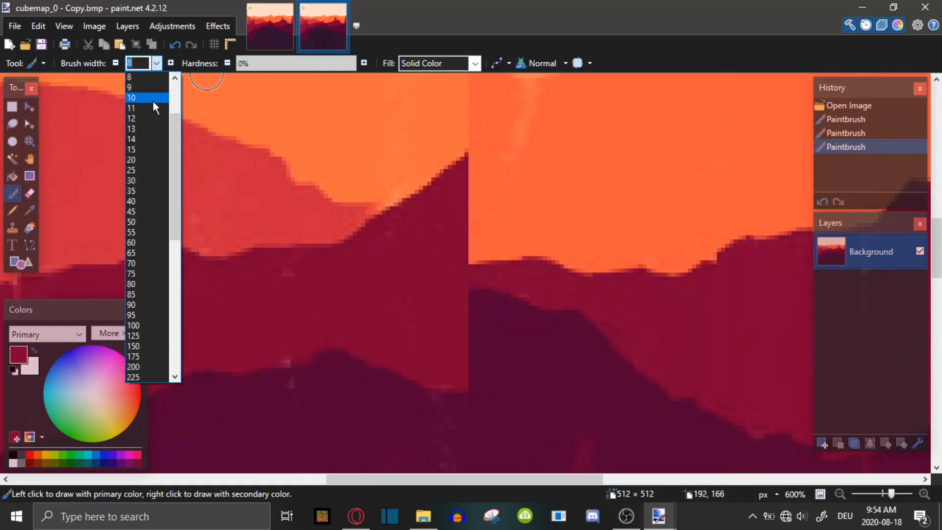
scroll(133, 91, "up", 1)
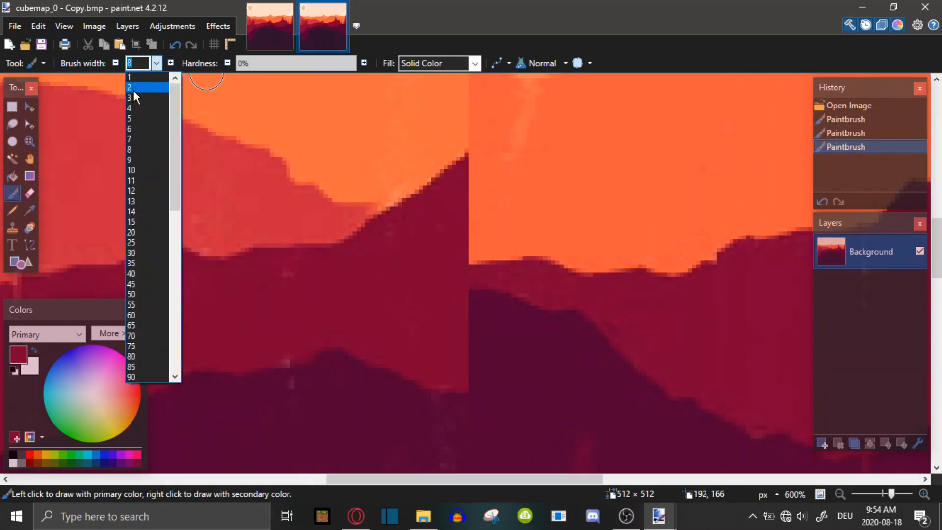
left_click(133, 119)
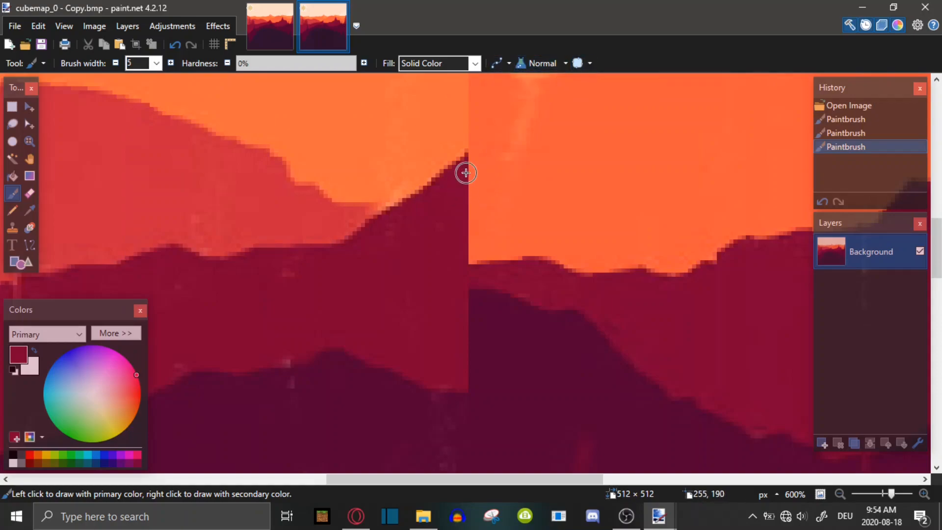
mouse_move(493, 194)
left_mouse_down()
mouse_move(541, 263)
mouse_move(514, 242)
mouse_move(482, 189)
left_mouse_up()
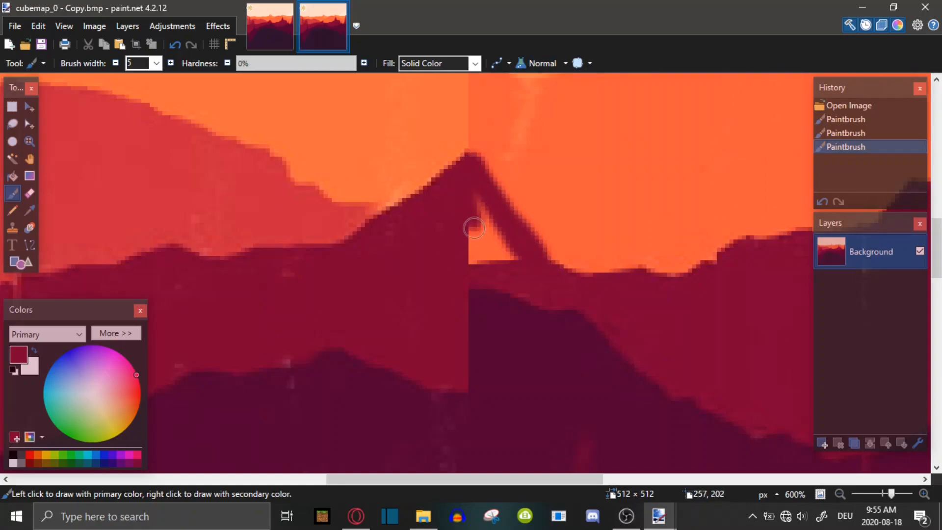
left_click_drag(474, 224, 503, 260)
Set the brush width to 10 and paint longer strokes along the ridge at the seam
left_click(157, 64)
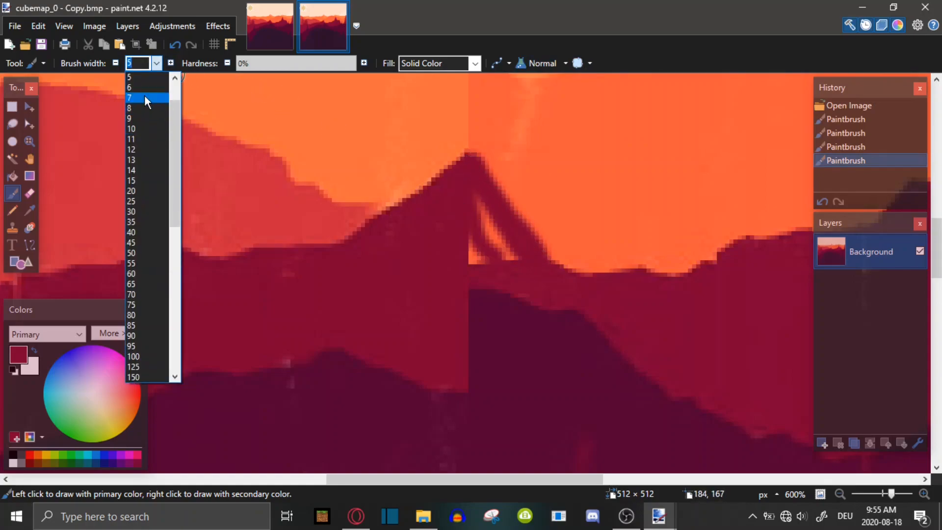
left_click(143, 131)
mouse_move(477, 219)
left_mouse_down()
mouse_move(500, 256)
mouse_move(475, 244)
mouse_move(577, 278)
mouse_move(545, 269)
mouse_move(474, 210)
left_mouse_up()
mouse_move(462, 174)
left_mouse_down()
mouse_move(343, 247)
mouse_move(344, 265)
left_mouse_up()
Revert all paintbrush strokes back to the opened image using the History list
mouse_move(892, 494)
left_mouse_down()
mouse_move(881, 495)
mouse_move(892, 493)
left_mouse_up()
left_click(845, 172)
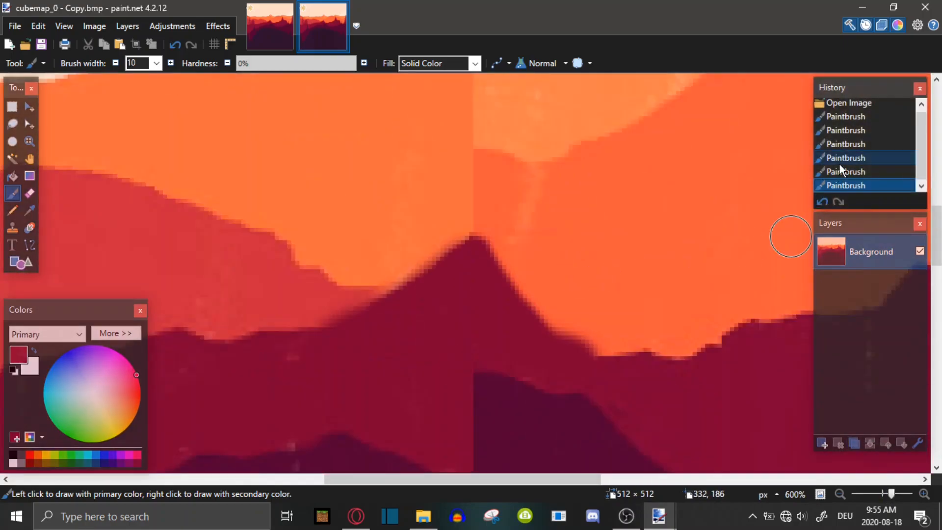
left_click(851, 107)
Set brush hardness to 100% and width to 9, then paint a stroke down the seam below the peak
left_click(156, 63)
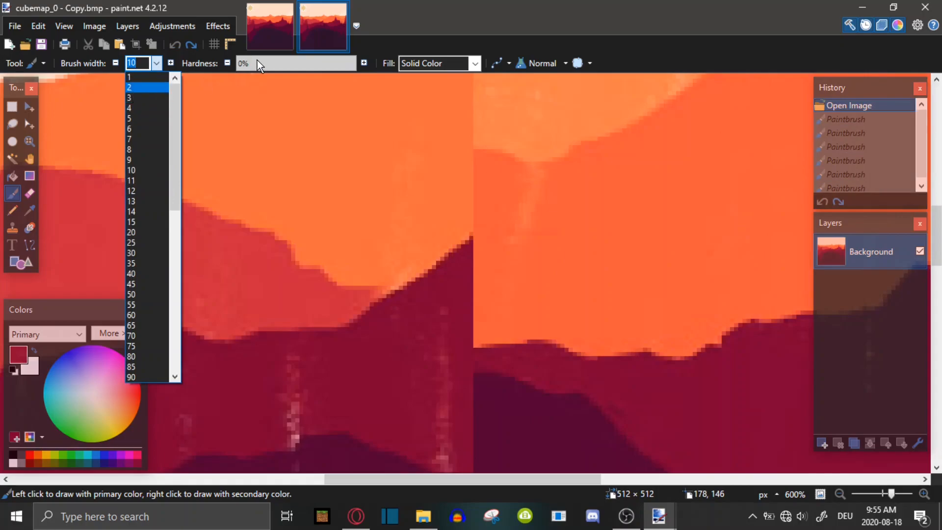
left_click(250, 66)
left_click(158, 64)
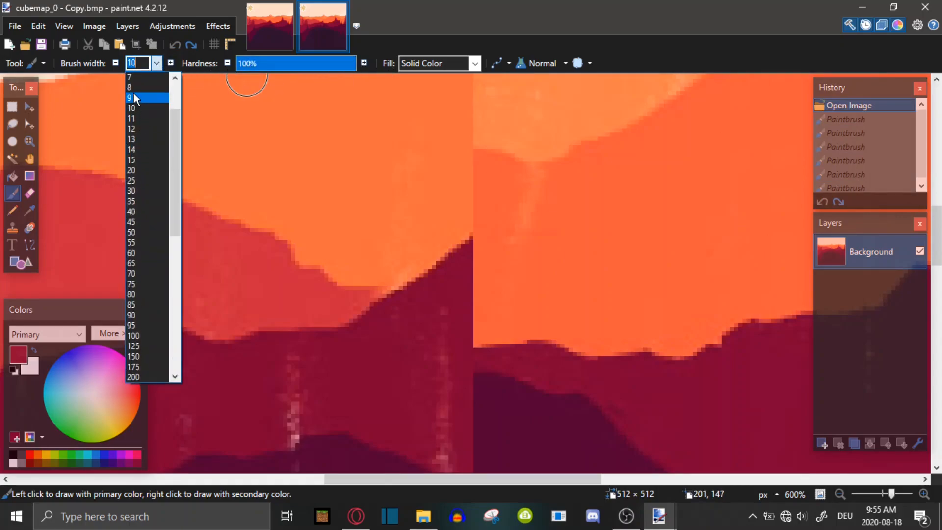
left_click(136, 97)
mouse_move(472, 265)
left_mouse_down()
mouse_move(492, 286)
mouse_move(480, 284)
mouse_move(552, 337)
mouse_move(464, 330)
mouse_move(490, 302)
mouse_move(484, 321)
mouse_move(450, 324)
mouse_move(442, 451)
left_mouse_up()
mouse_move(321, 384)
left_mouse_down()
mouse_move(294, 383)
mouse_move(292, 419)
mouse_move(293, 378)
left_mouse_up()
Set the brush width to 5 and undo the last stroke
left_click(156, 64)
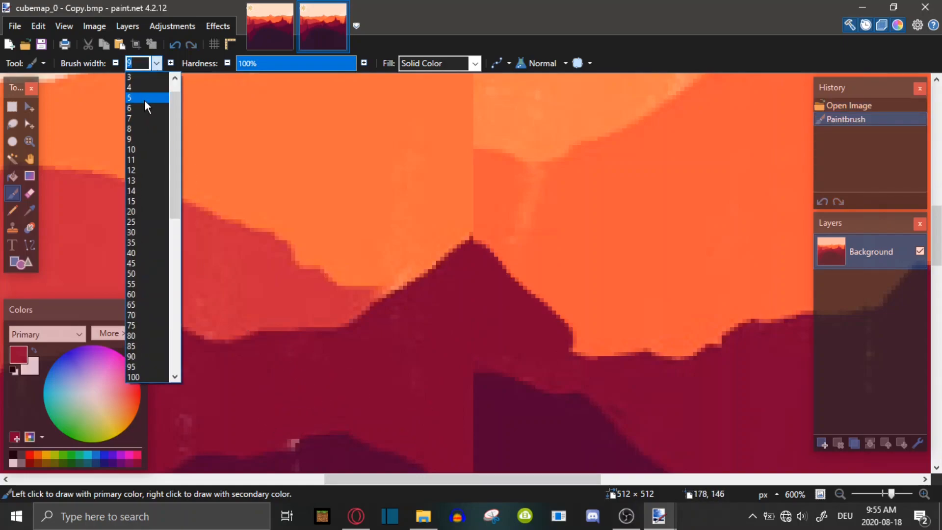
left_click(144, 99)
key("ctrl+z")
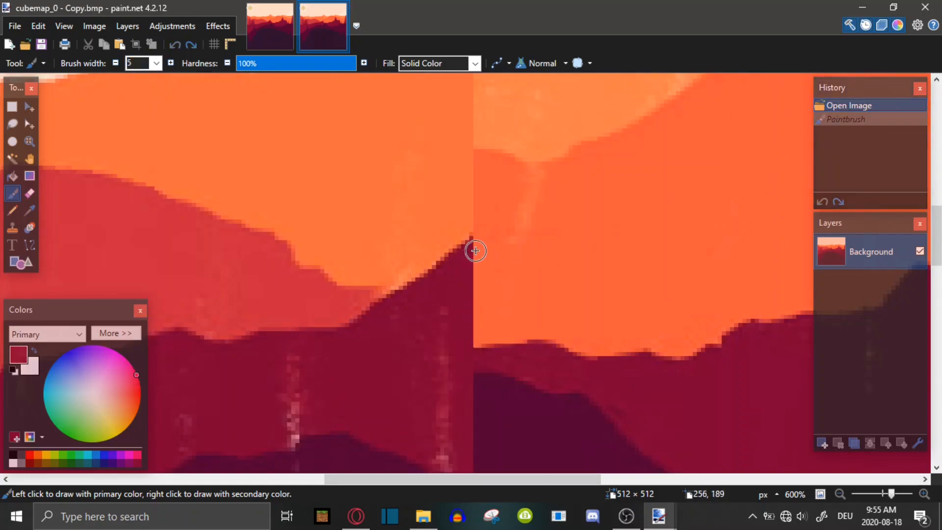
Paint over the seam and the light specks in the dark red ridge with the dark red colour
mouse_move(488, 274)
left_mouse_down()
mouse_move(542, 338)
mouse_move(472, 336)
mouse_move(511, 307)
mouse_move(488, 329)
left_mouse_up()
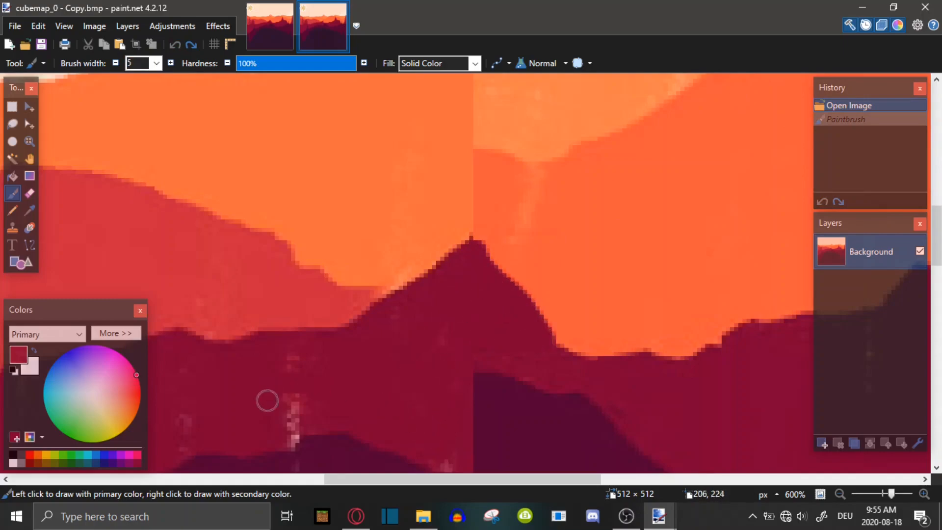
left_click_drag(268, 391, 295, 420)
mouse_move(250, 386)
left_mouse_down()
mouse_move(231, 371)
mouse_move(261, 368)
left_mouse_up()
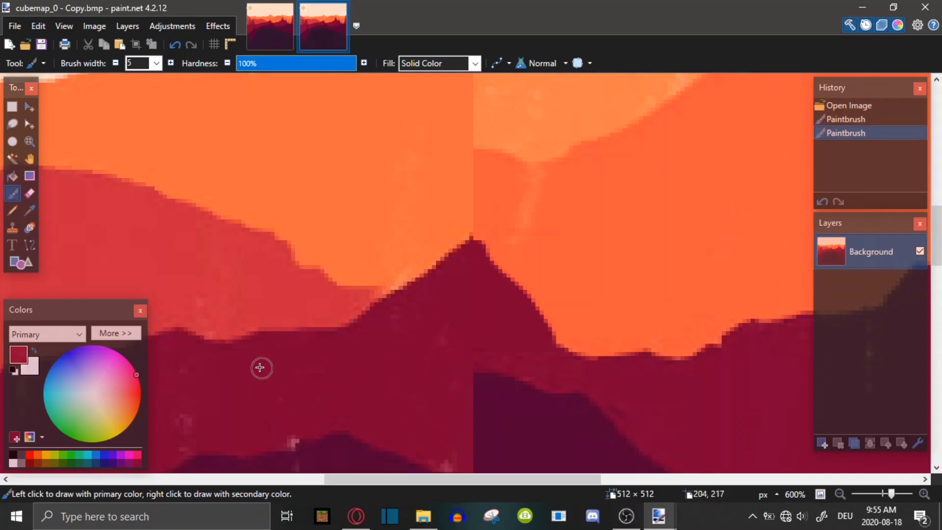
Sample the lighter red ridge colour with the Color Picker and dab it onto the ridge beside the peak
left_click(30, 193)
left_click(19, 212)
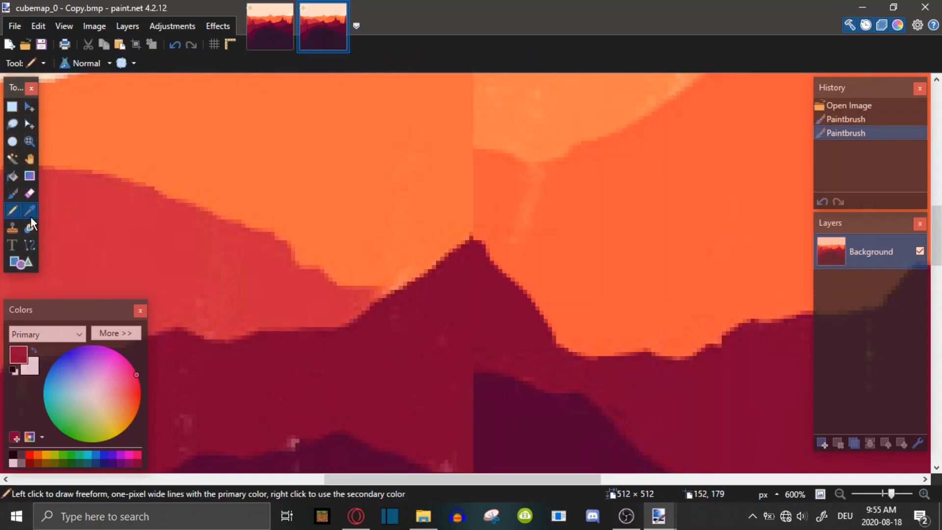
left_click(29, 213)
left_click(81, 207)
left_click(12, 193)
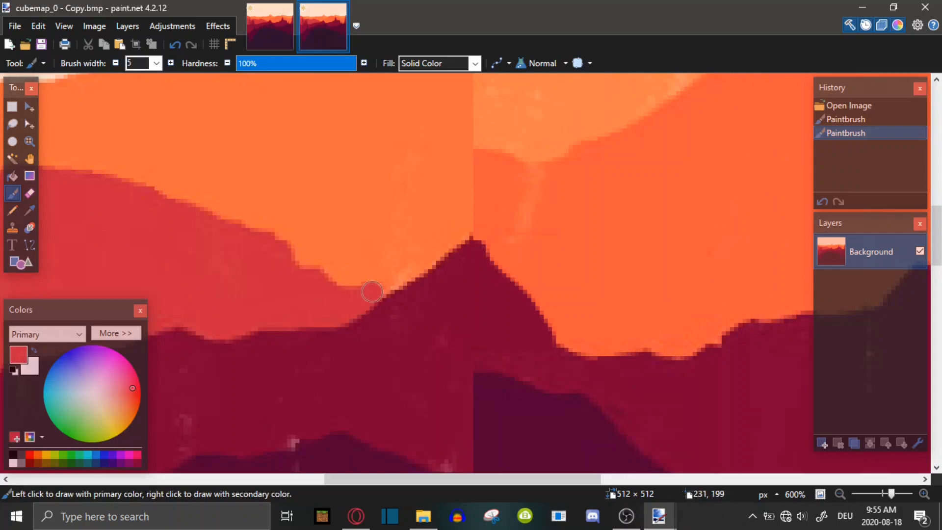
left_click(382, 287)
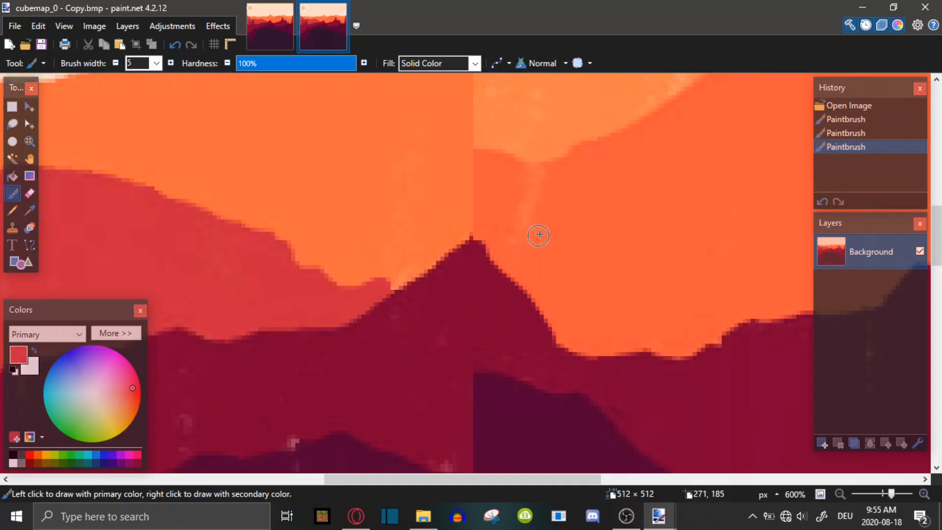
scroll(537, 236, "up", 2)
left_click(625, 305)
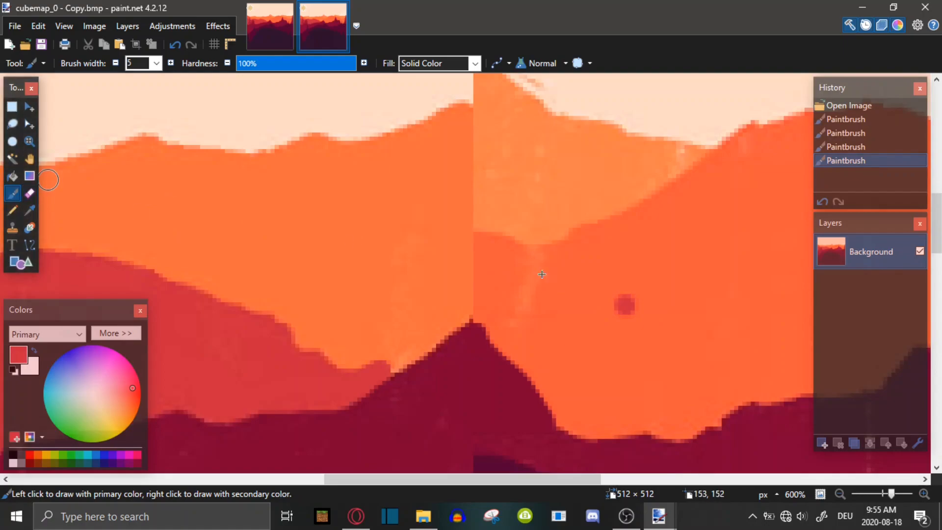
key("ctrl+z")
Sample the orange mountain colour and paint across the seam in the orange band
key("k")
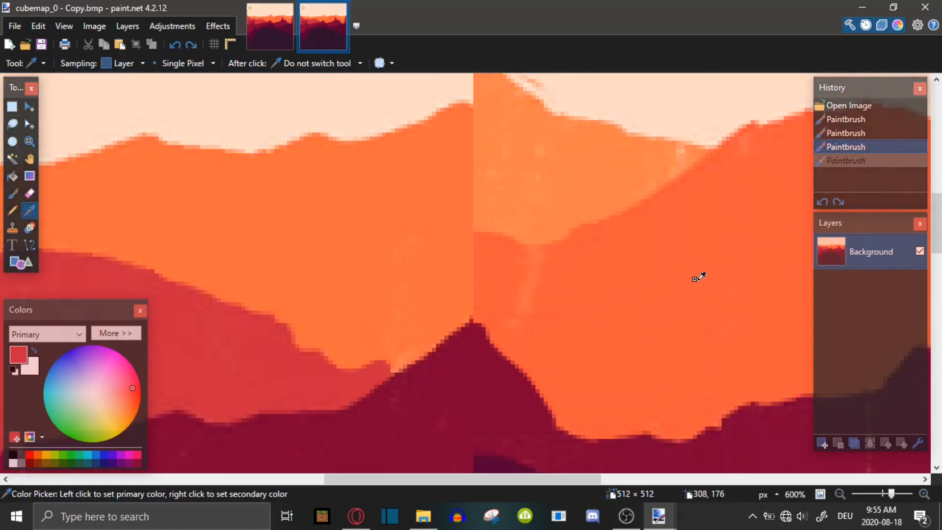
left_click(691, 276)
key("b")
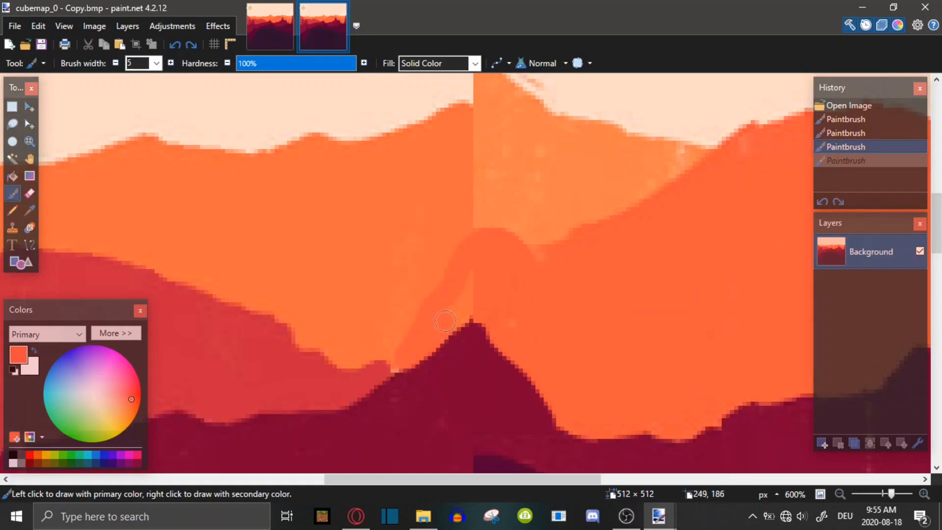
mouse_move(473, 276)
left_mouse_down()
mouse_move(526, 322)
mouse_move(551, 269)
left_mouse_up()
Sample the upper orange colour and paint down the seam above the peak
key("k")
left_click(540, 180)
key("b")
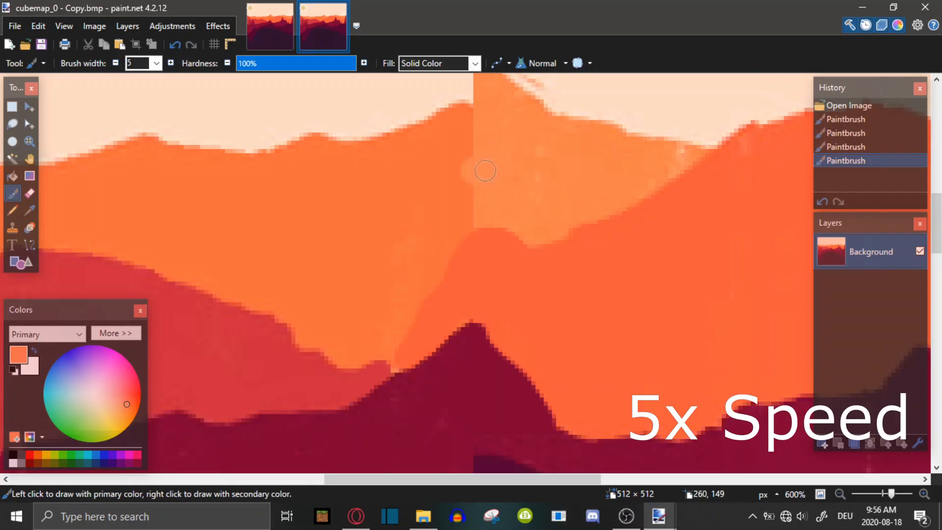
left_click_drag(483, 168, 441, 264)
Sample the orange near the seam higher up and paint over the seam in the upper mountains
scroll(487, 216, "up", 1)
key("k")
left_click(453, 207)
key("b")
left_click_drag(505, 231, 448, 320)
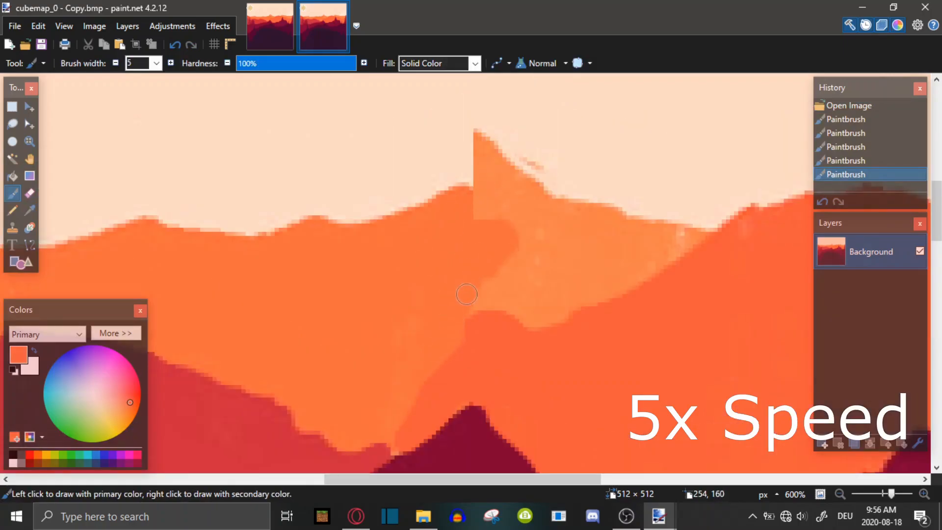
Sample the topmost mountain orange and paint over the seam beside the upper peak
key("k")
left_click(498, 174)
key("b")
mouse_move(481, 142)
left_mouse_down()
mouse_move(429, 185)
mouse_move(460, 173)
mouse_move(412, 204)
left_mouse_up()
Set the brush width to 2 and touch up the outline of the upper peak
left_click(156, 63)
left_click(145, 89)
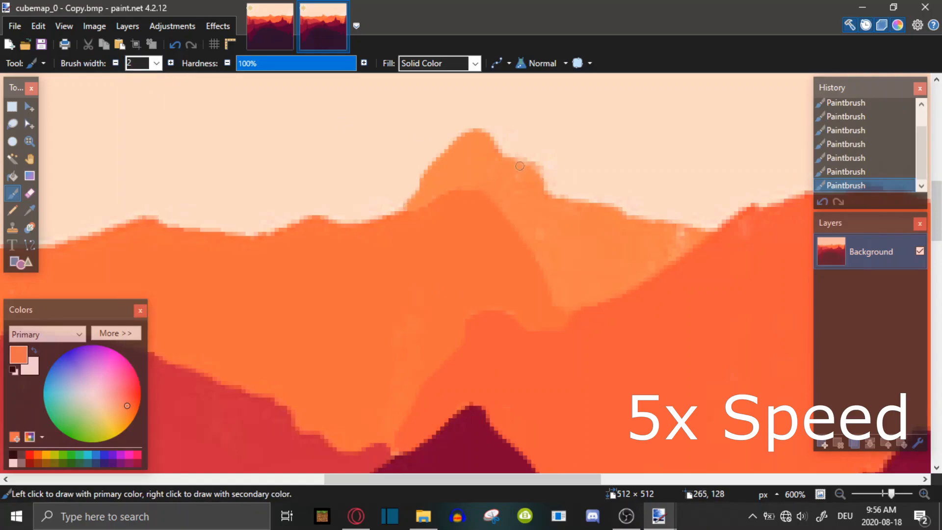
scroll(555, 225, "down", 2)
left_click_drag(466, 168, 463, 181)
Sample orange colours near the seam and paint down the seam in the middle orange band
scroll(547, 190, "down", 3)
key("k")
left_click(488, 253)
scroll(488, 253, "up", 1)
key("b")
mouse_move(473, 217)
left_mouse_down()
mouse_move(467, 308)
mouse_move(427, 305)
left_mouse_up()
scroll(451, 275, "down", 3)
key("k")
left_click(488, 219)
key("b")
Zoom out and switch between the new image and the touched-up face to compare them
scroll(550, 221, "up", 4)
left_click_drag(892, 494, 887, 494)
scroll(473, 141, "down", 2)
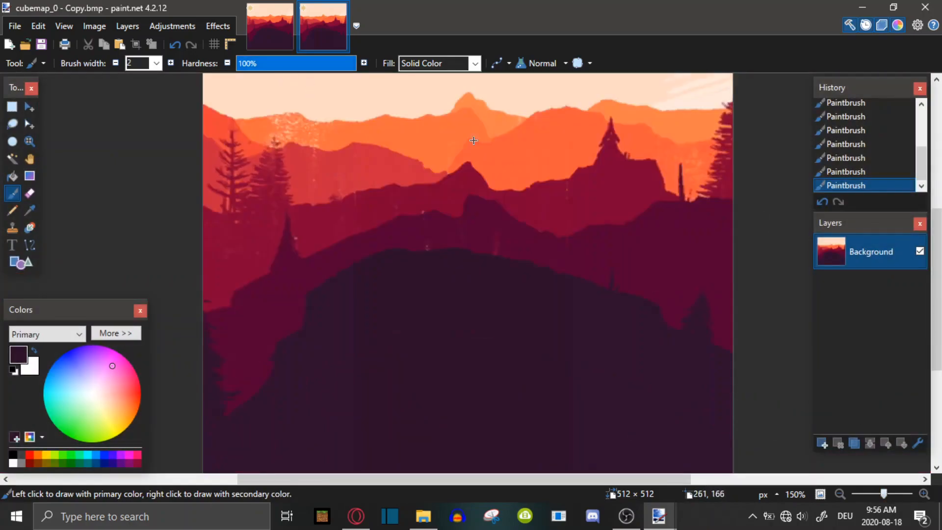
scroll(447, 143, "up", 2)
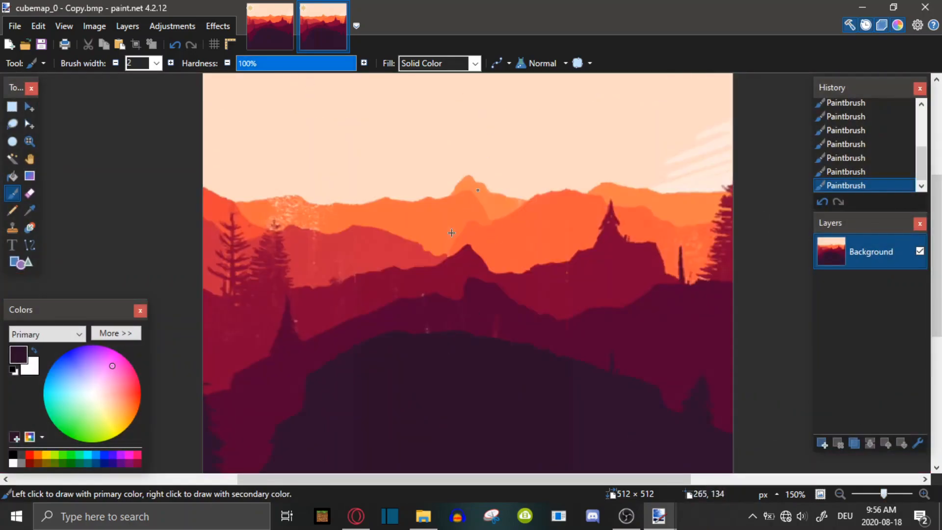
left_click(276, 27)
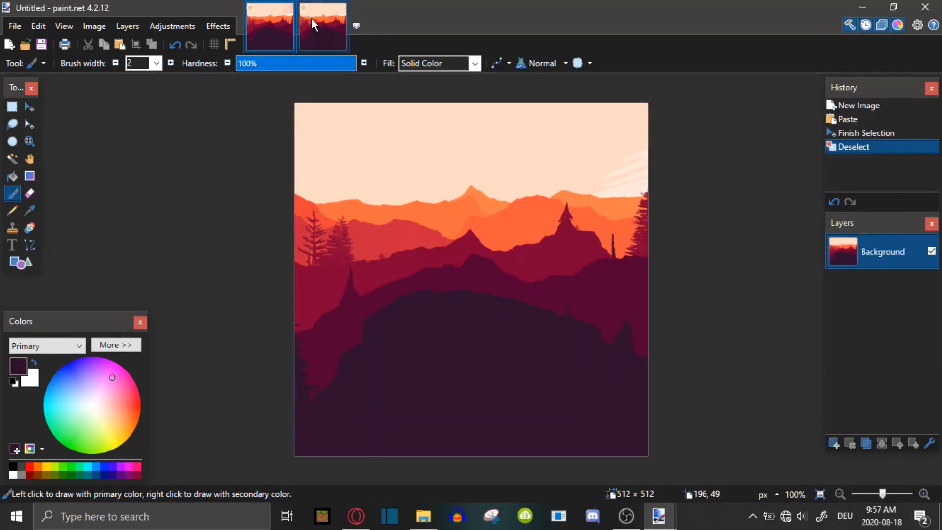
key("ctrl+Tab")
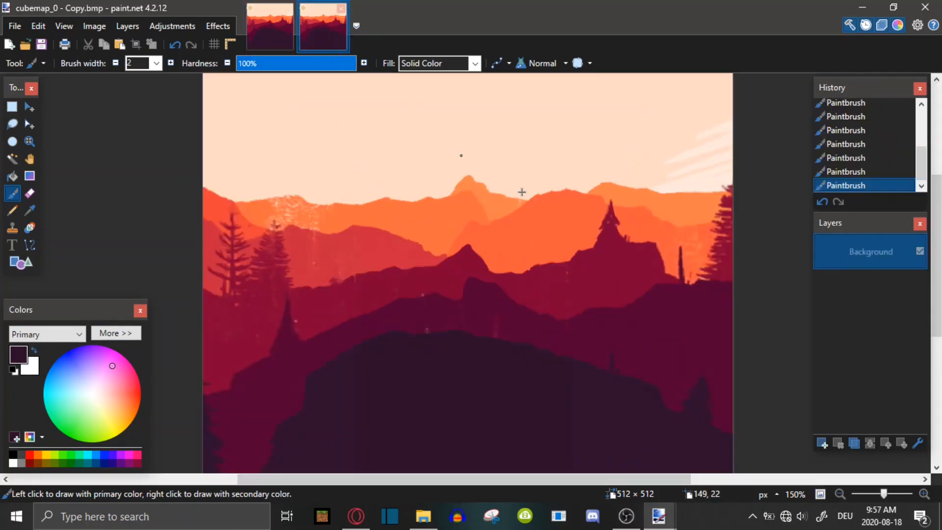
scroll(359, 240, "down", 1)
scroll(486, 229, "up", 1)
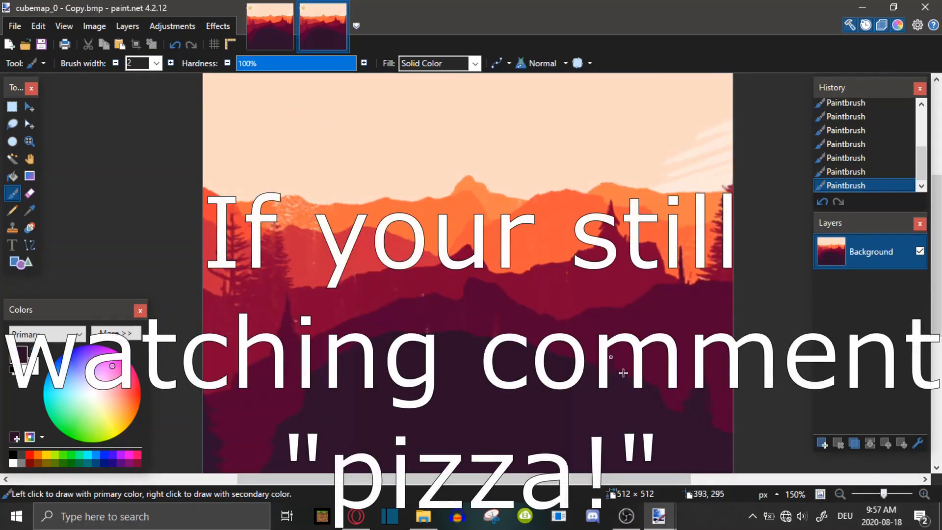
scroll(647, 405, "down", 2)
scroll(628, 402, "up", 4)
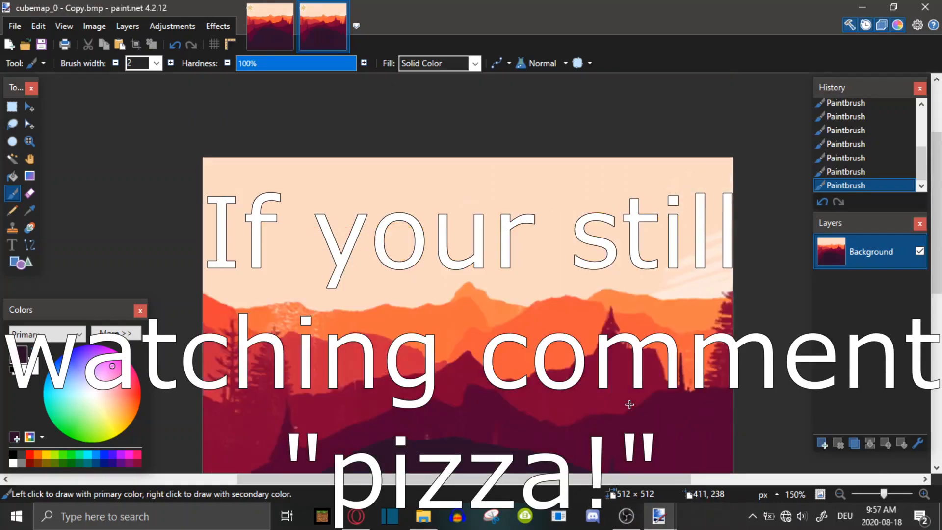
scroll(591, 385, "down", 2)
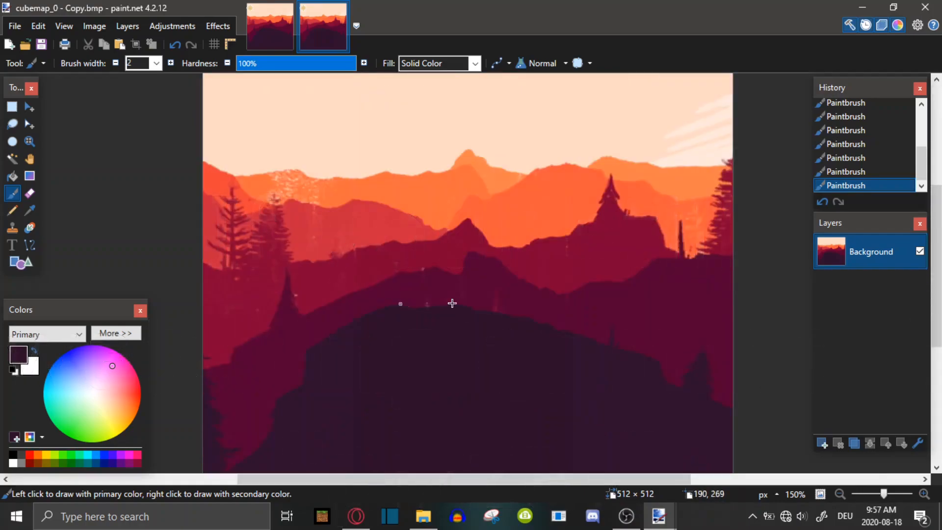
left_click(272, 27)
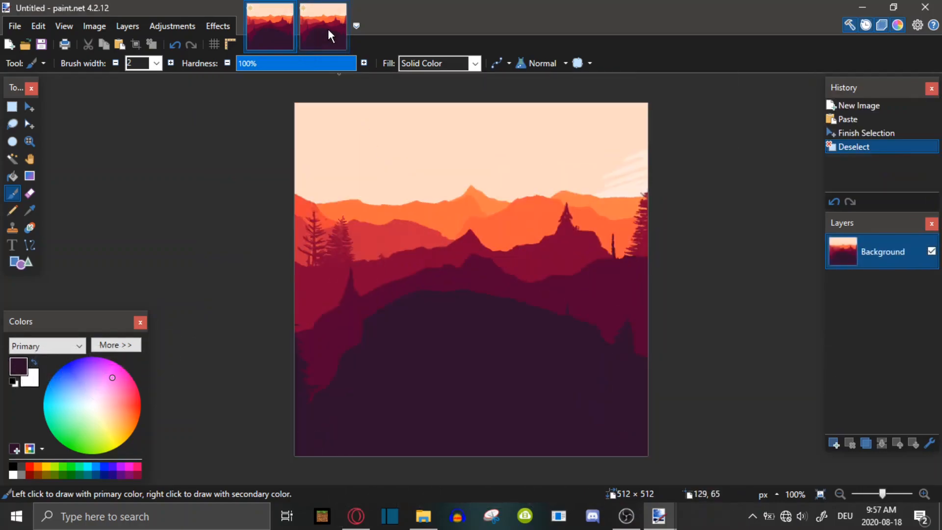
left_click(328, 30)
Step through the History list to compare the face before and after the seam touch-ups
scroll(469, 258, "down", 3)
scroll(470, 257, "up", 3)
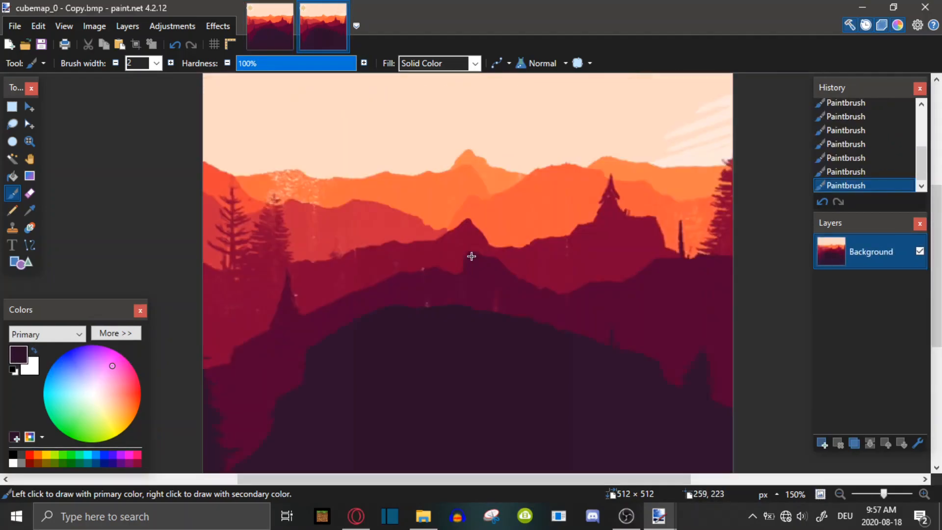
scroll(867, 118, "up", 2)
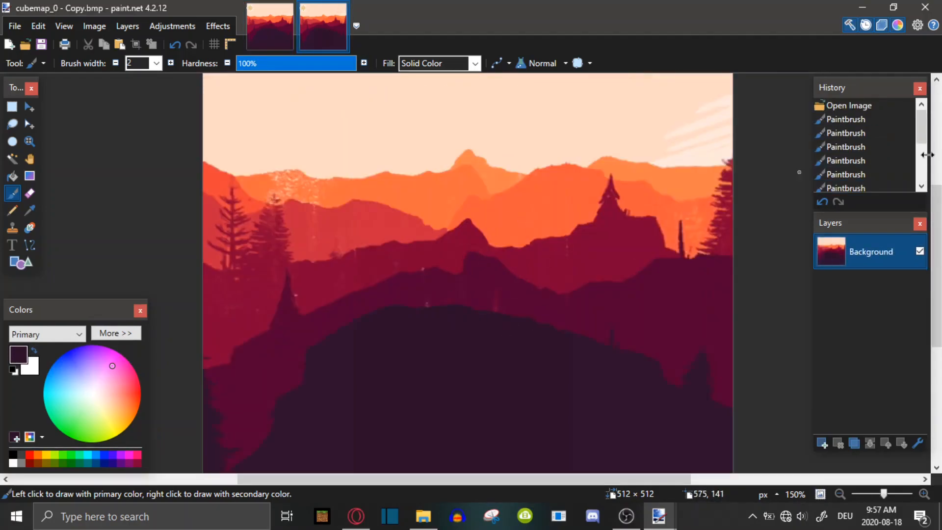
left_click(849, 105)
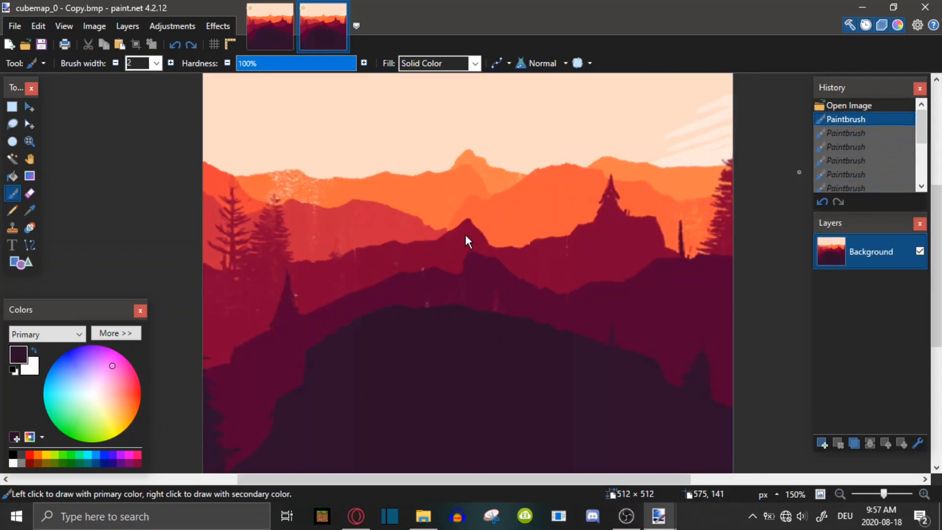
scroll(442, 240, "down", 5)
scroll(432, 244, "up", 5)
scroll(442, 314, "down", 3)
scroll(481, 221, "up", 3)
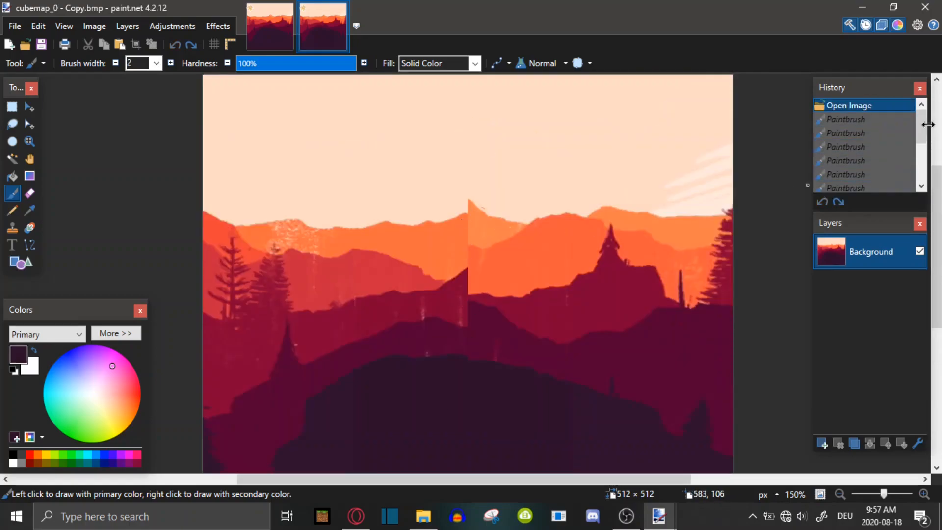
left_click_drag(922, 125, 935, 194)
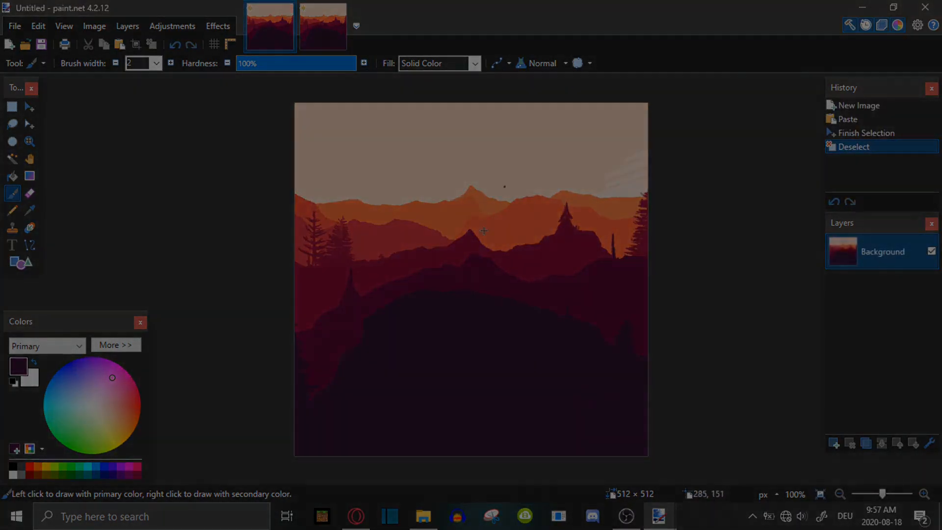